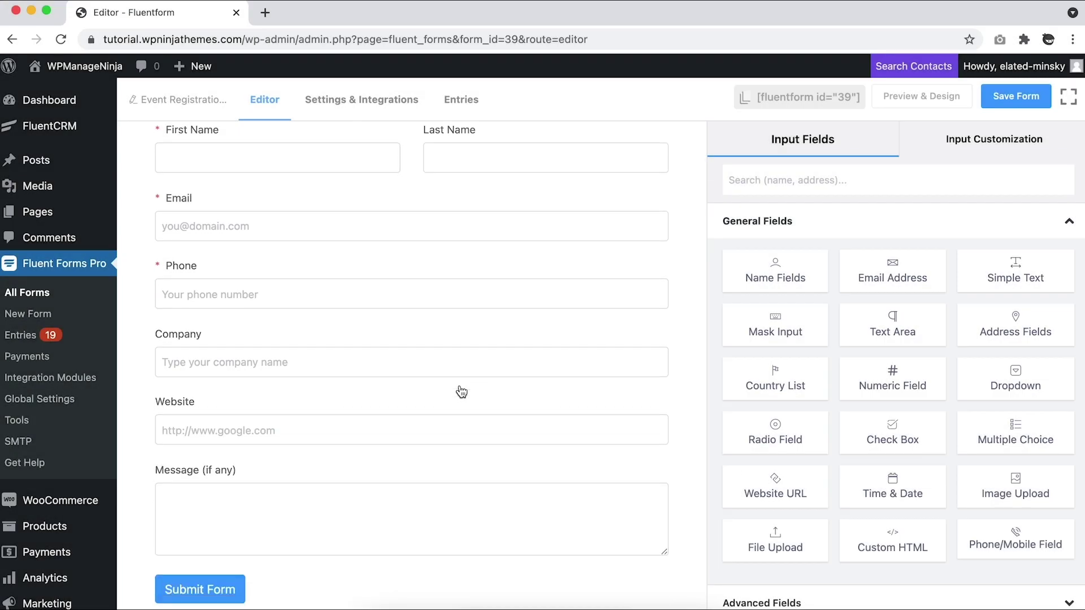
scroll(461, 392, "down", 1)
scroll(461, 391, "up", 2)
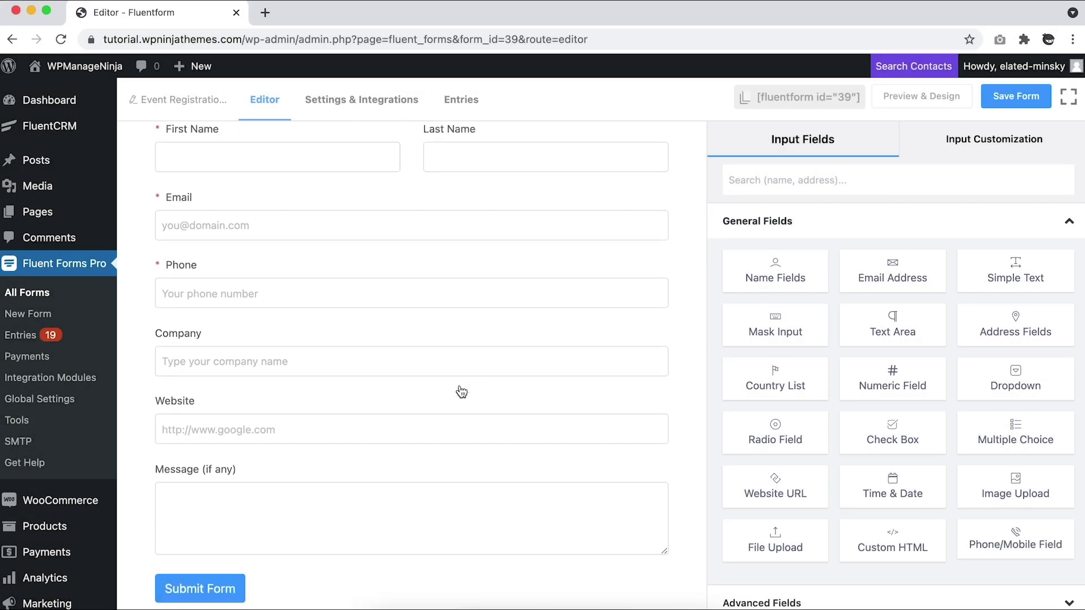
- Preview the existing Event Registration form, then return to the WordPress dashboard
left_click(932, 96)
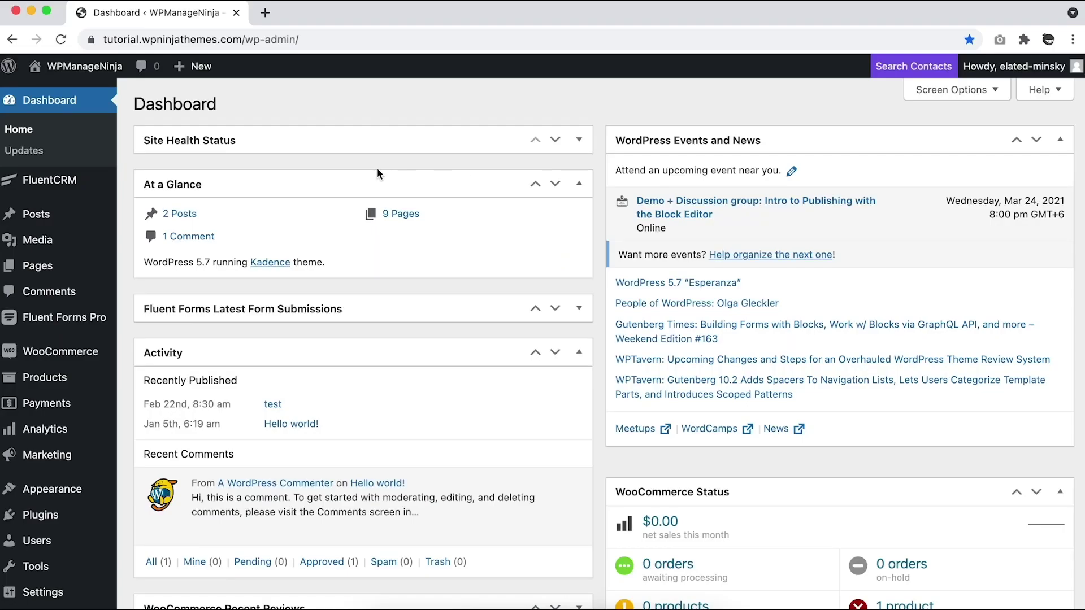
mouse_move(64, 317)
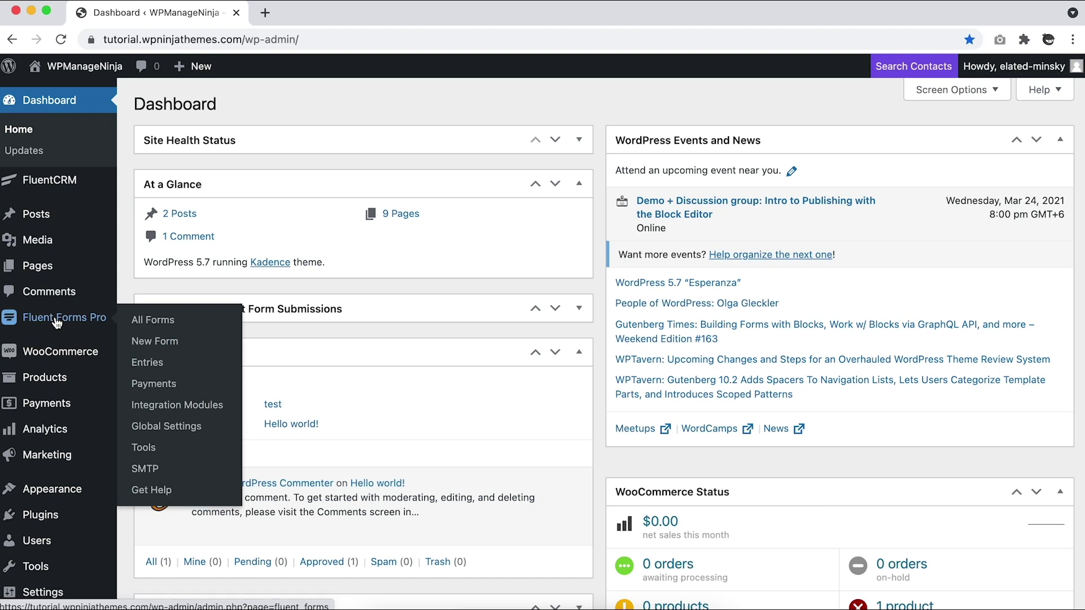
- Toggle the User Registration module in Integration Modules so it ends up enabled
left_click(174, 416)
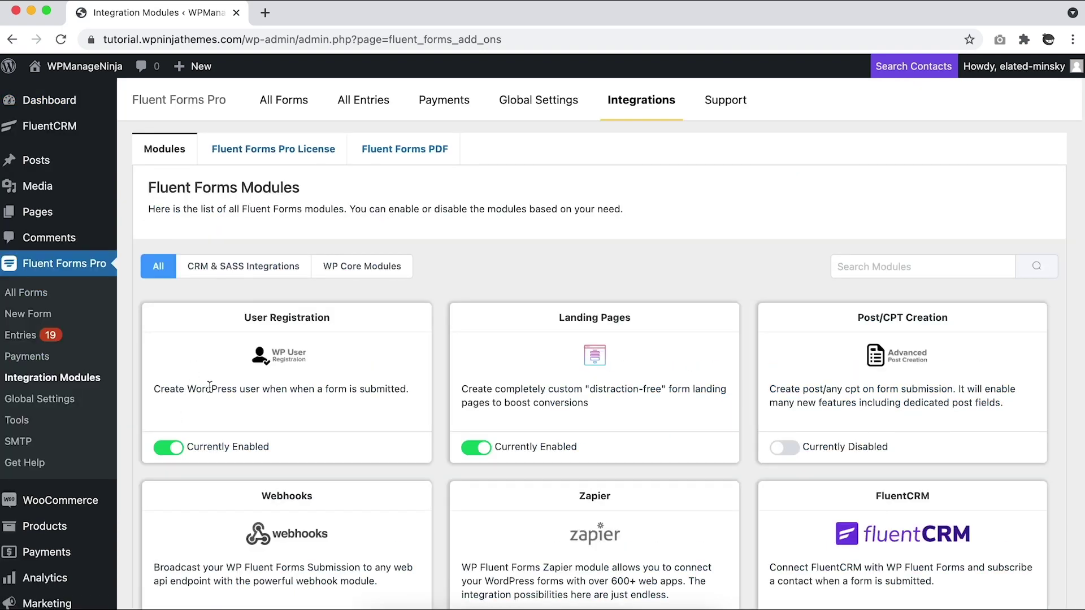
left_click(169, 448)
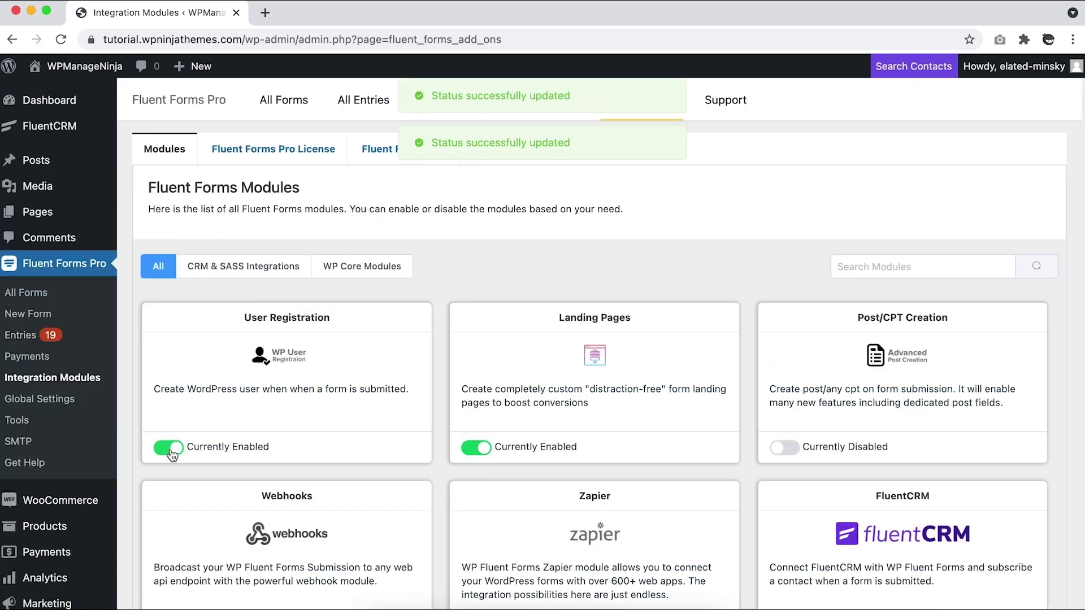
- Start a blank form from All Forms and title it 'Student registration form'
left_click(30, 294)
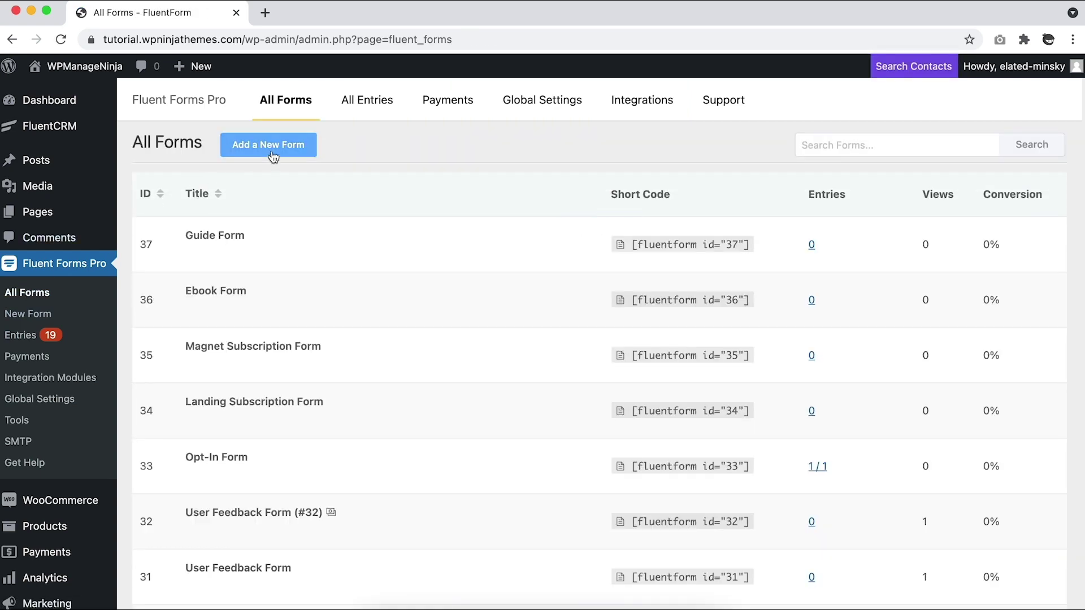
left_click(270, 147)
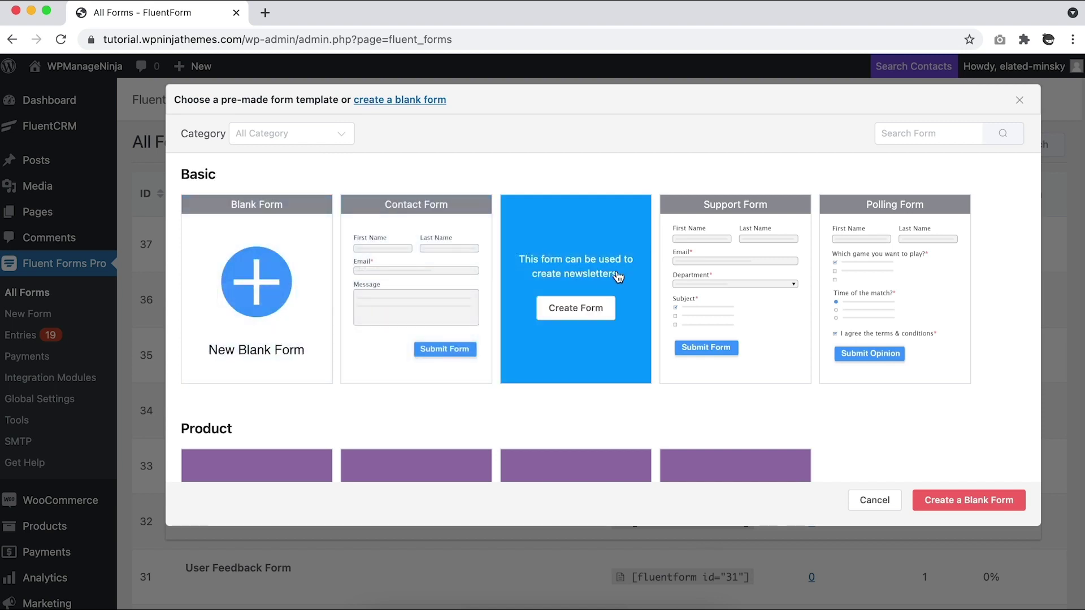
mouse_move(255, 289)
left_click(283, 261)
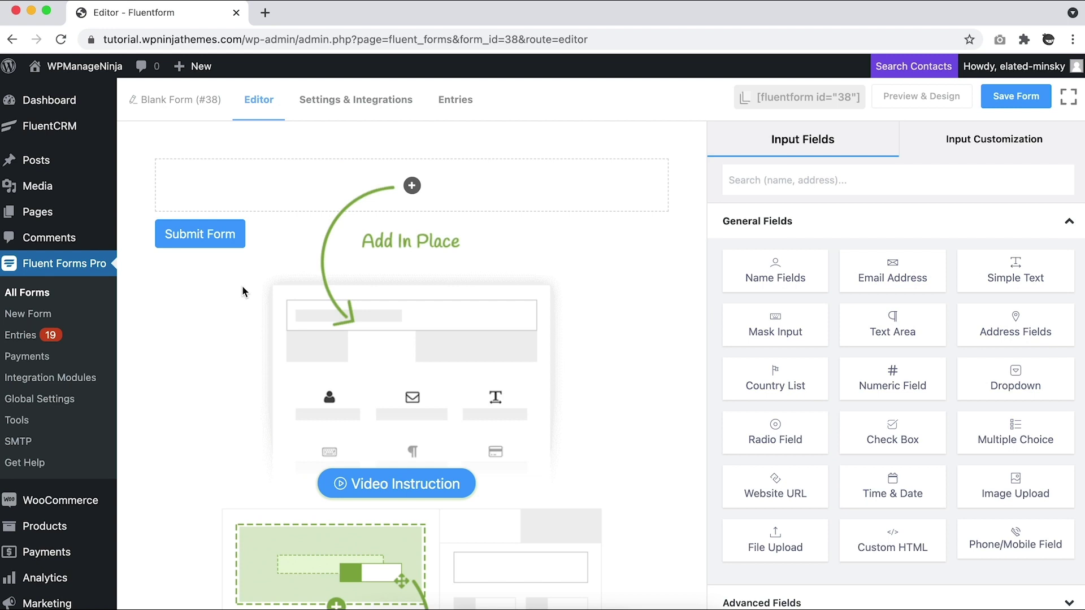
left_click(173, 100)
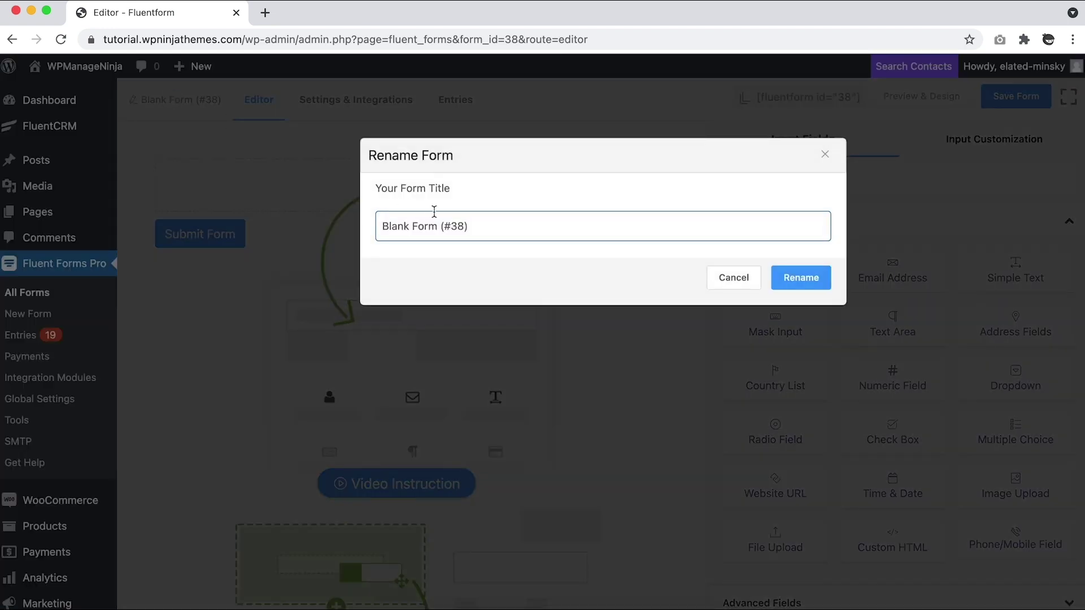
left_click_drag(478, 231, 375, 215)
type("Student registration form")
left_click(797, 278)
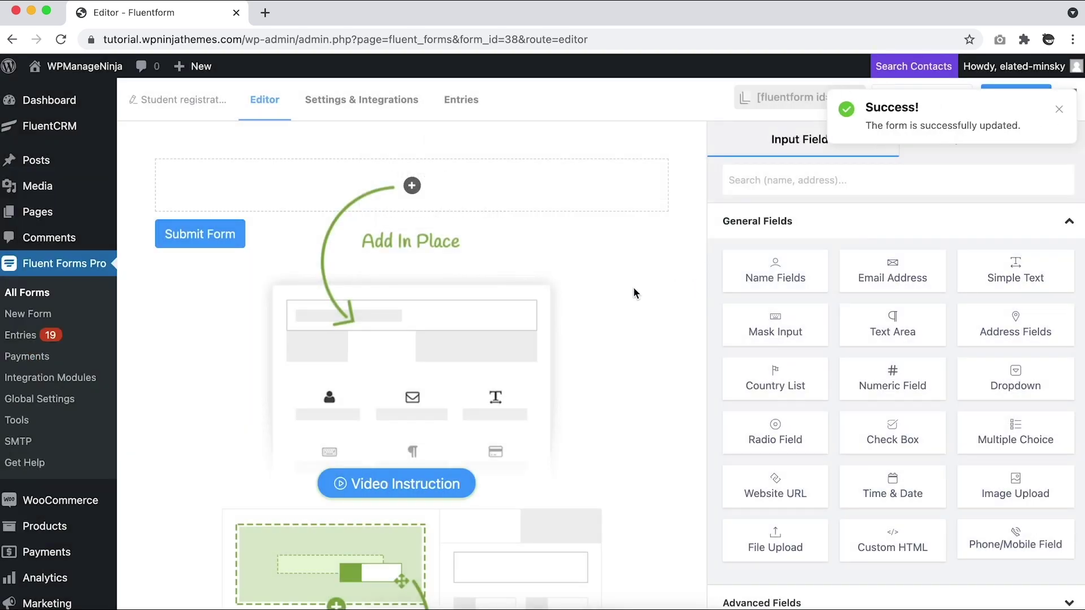
- Add Name, Email Address and Password fields to the form
left_click(761, 266)
left_click(866, 271)
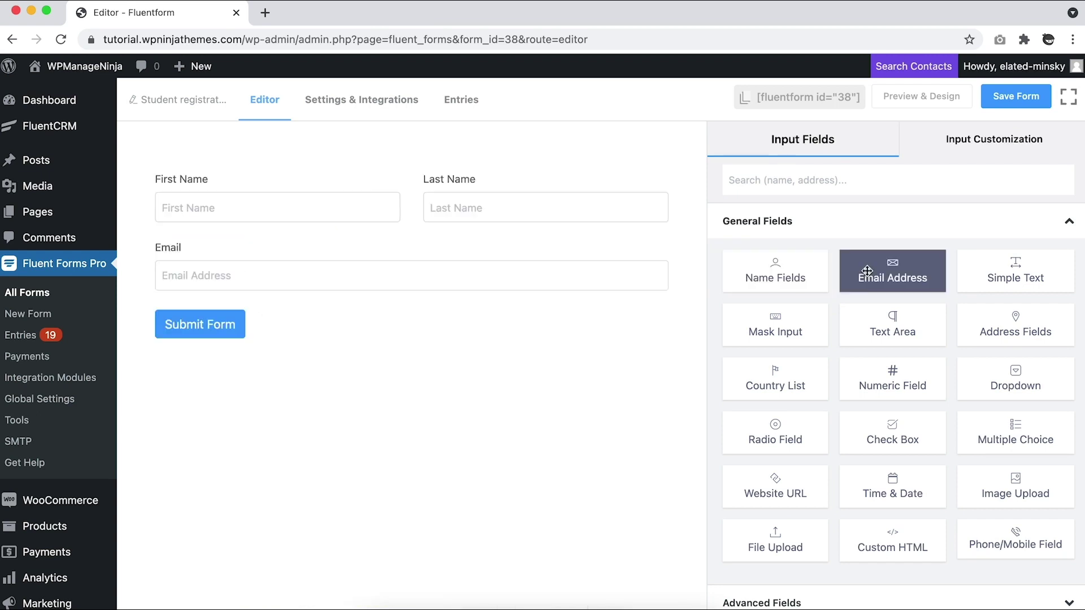
left_click(837, 180)
type("pass")
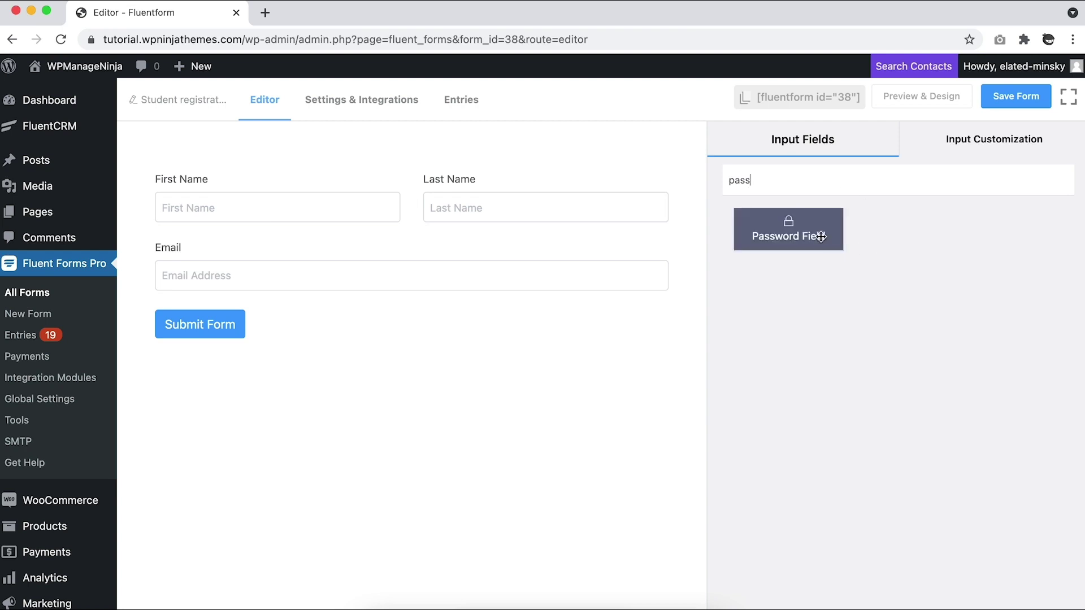
left_click(788, 229)
- Set the submit button text to Sign Up / Register, save, preview, and open settings
left_click(411, 396)
triple_click(759, 274)
type("SignUp/ Register")
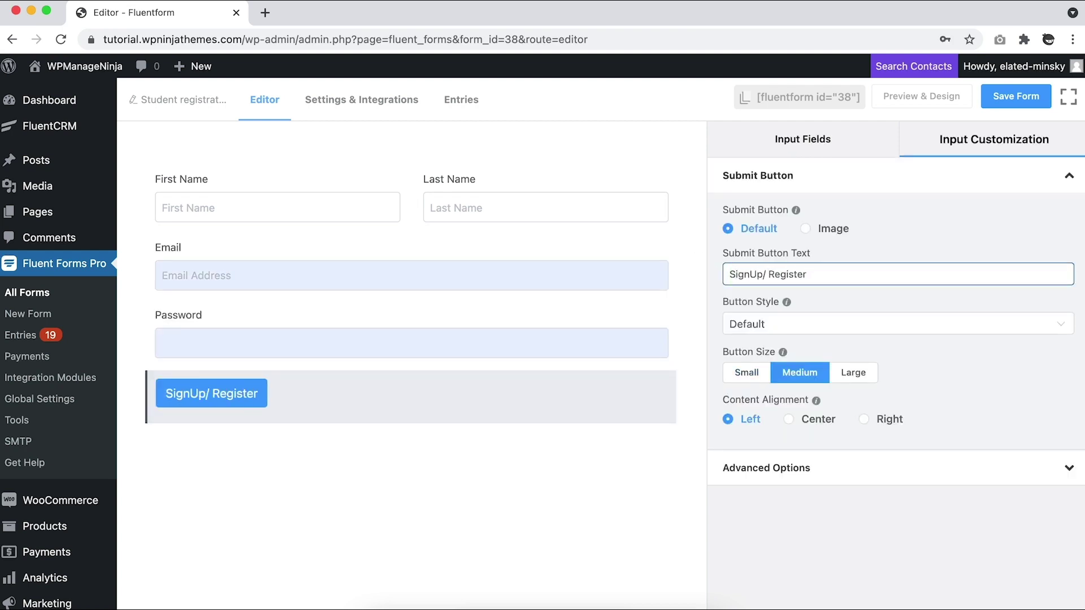
left_click(999, 100)
left_click(921, 96)
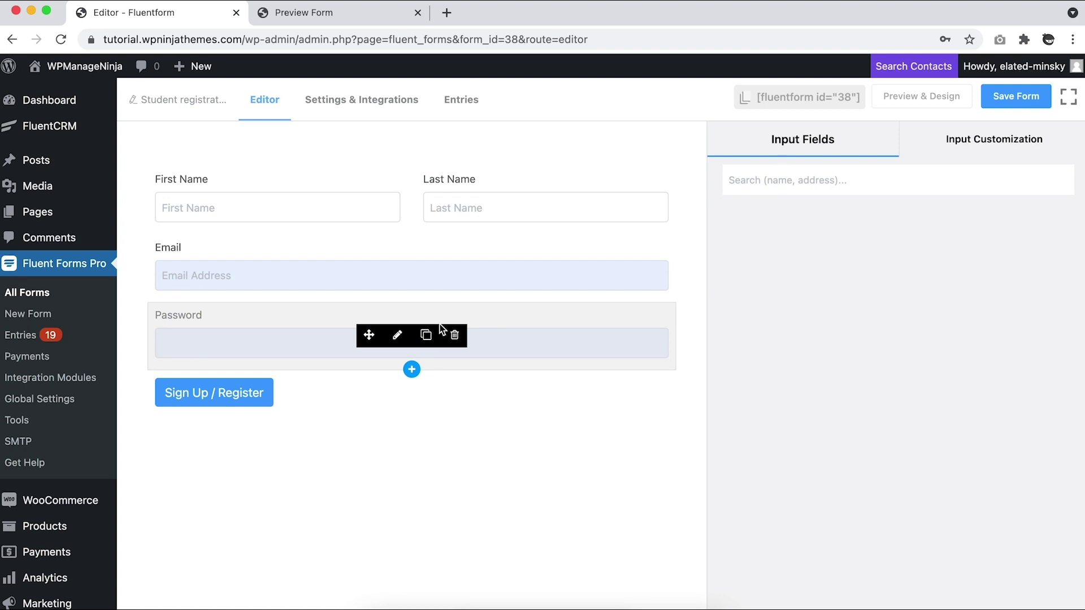
left_click(388, 104)
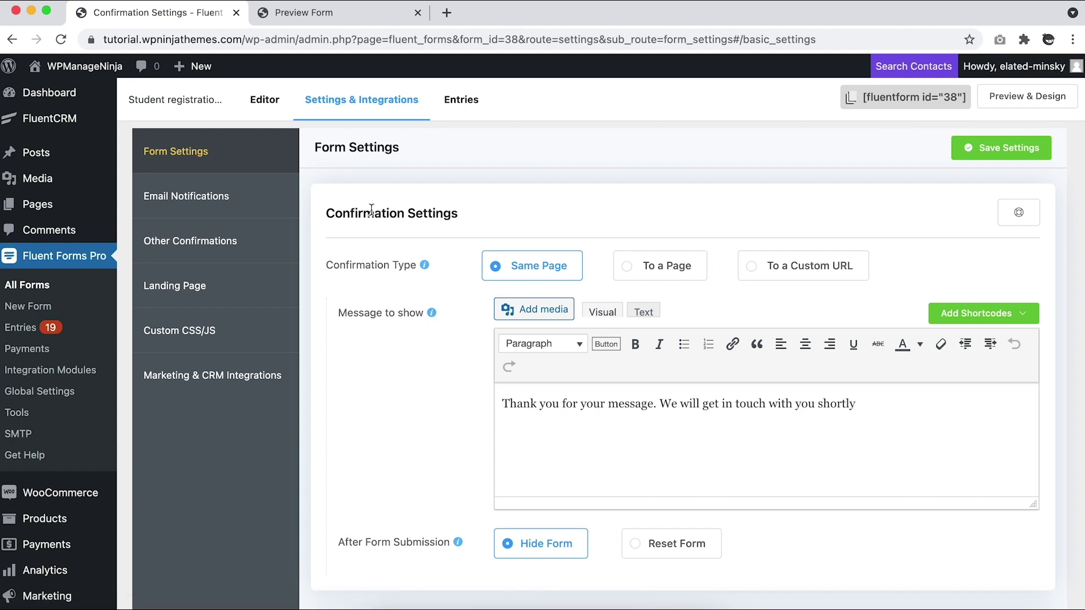
scroll(370, 208, "down", 2)
scroll(370, 209, "down", 2)
scroll(371, 208, "down", 5)
scroll(371, 215, "down", 2)
scroll(371, 214, "down", 5)
scroll(371, 214, "down", 2)
scroll(373, 215, "down", 2)
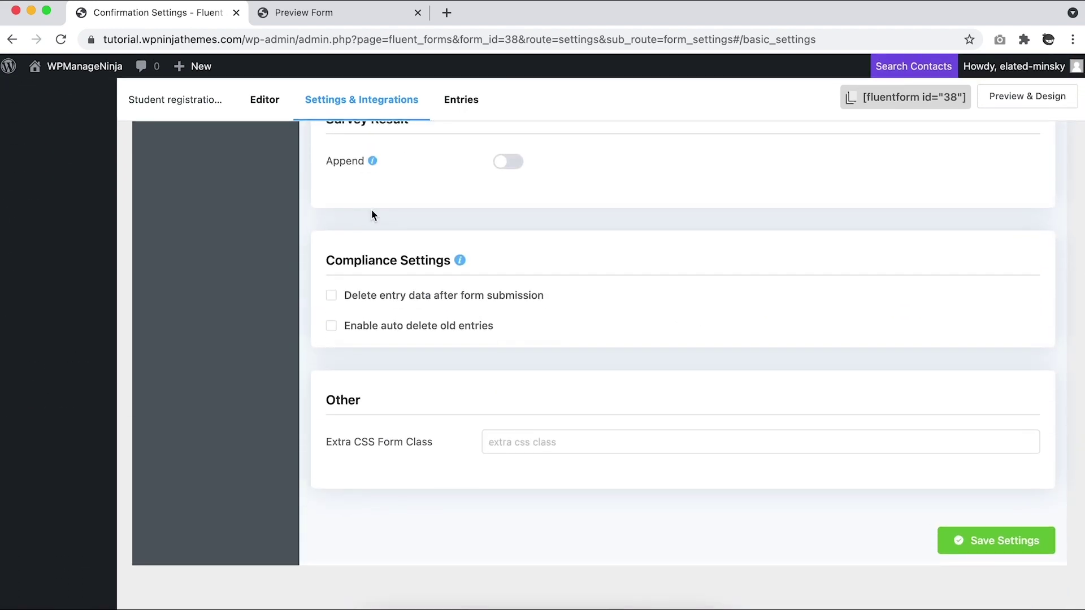
scroll(373, 217, "up", 5)
scroll(371, 216, "up", 3)
scroll(372, 216, "up", 2)
scroll(372, 216, "up", 3)
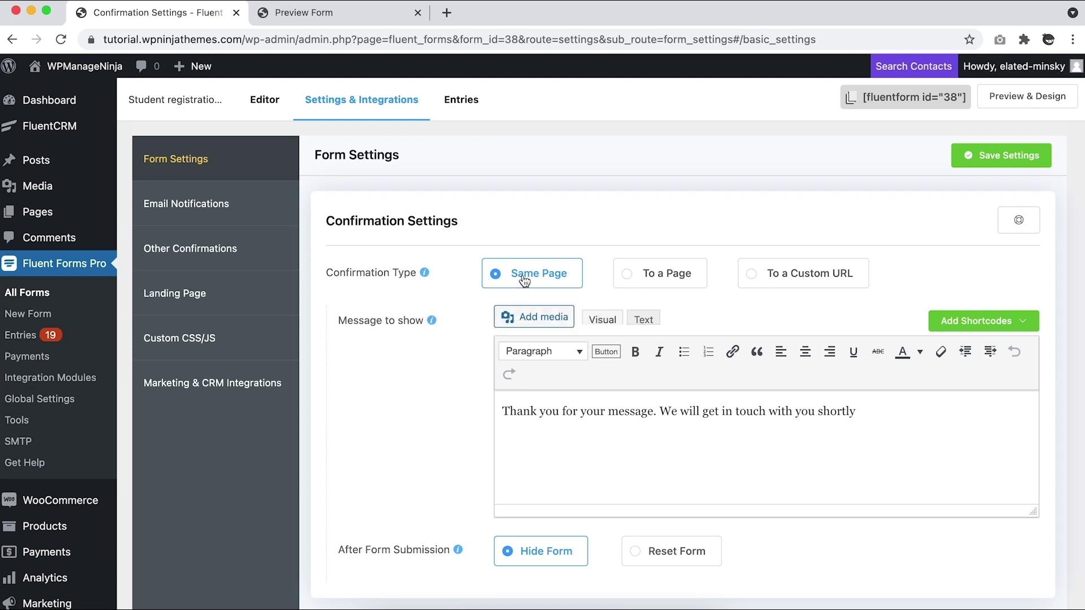
left_click(659, 282)
left_click(627, 326)
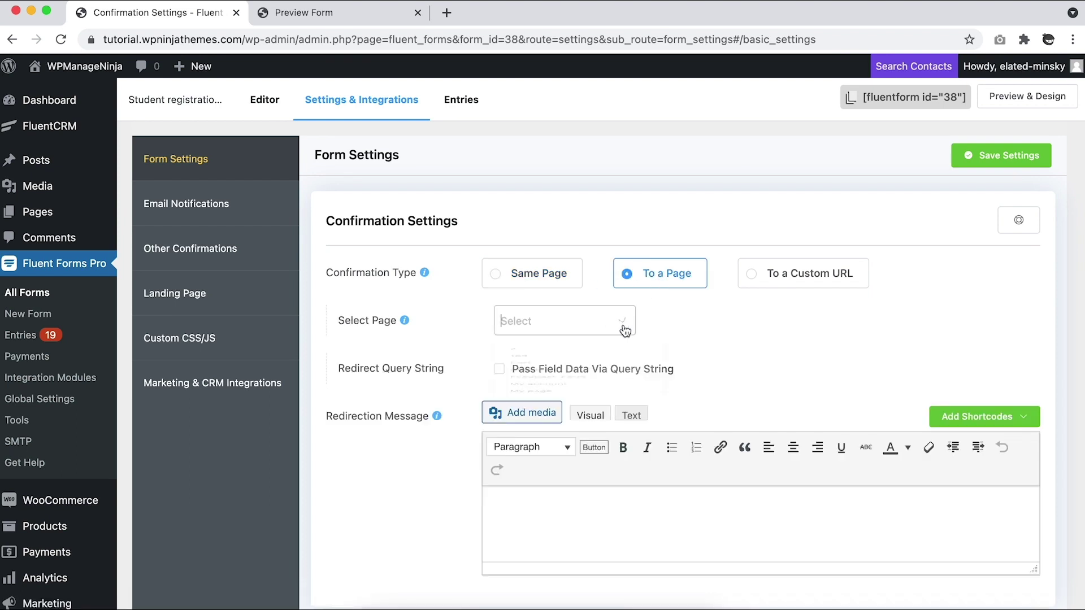
left_click(697, 317)
left_click(750, 275)
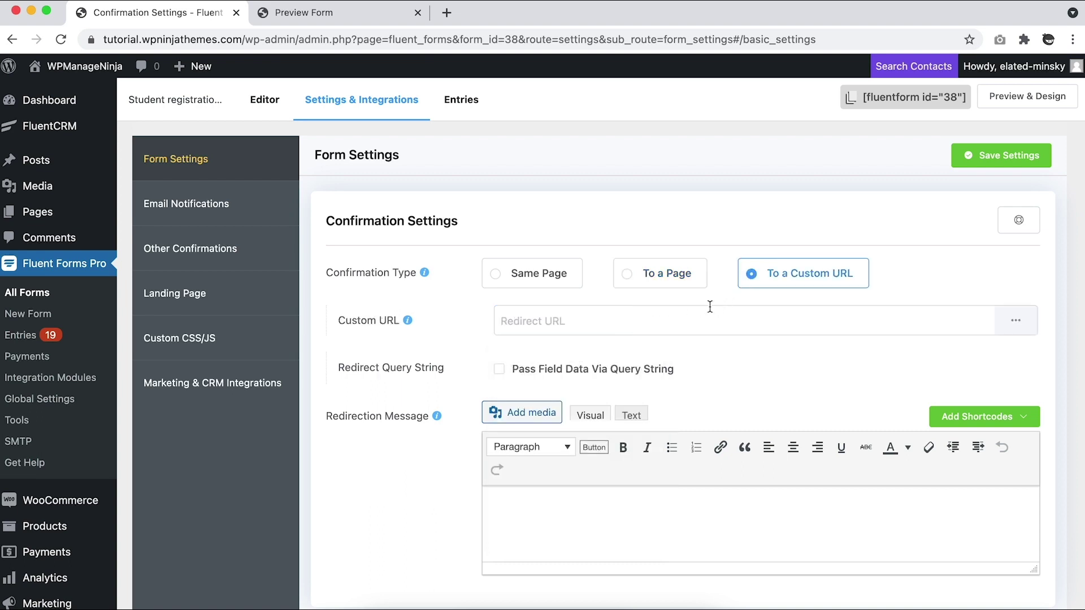
left_click(693, 327)
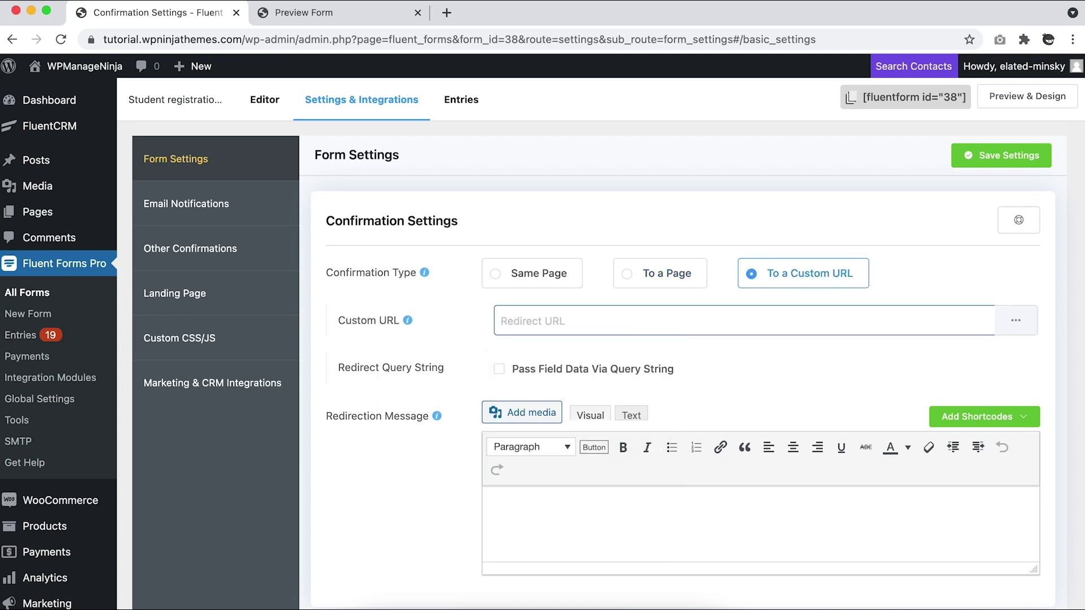
type("mywebsite.com")
- Show a same-page confirmation message and insert 'precious' into its text
left_click(501, 283)
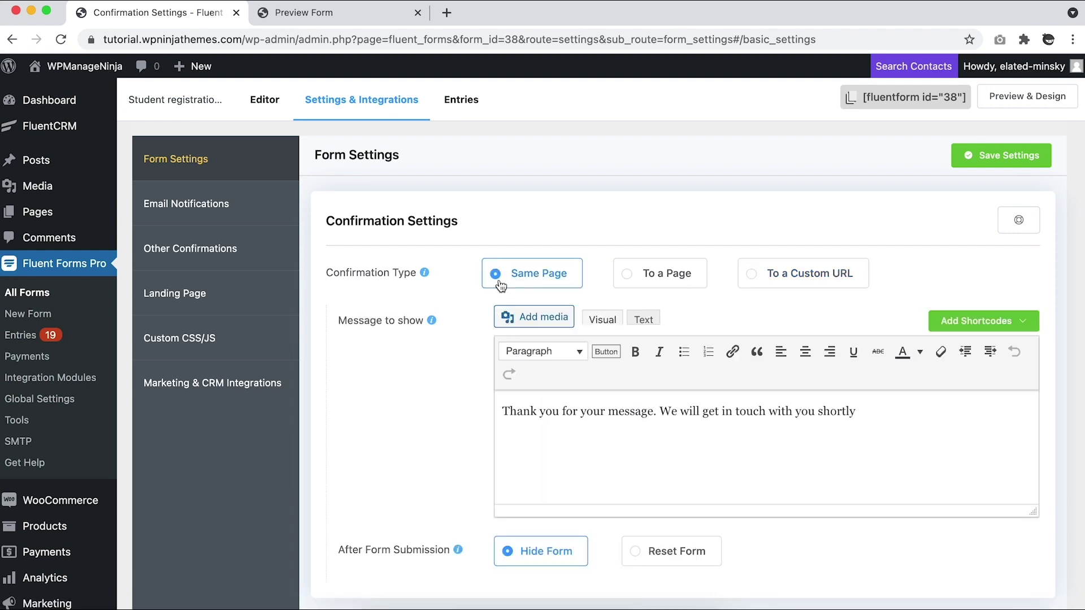
left_click_drag(856, 410, 491, 413)
left_click(581, 412)
type("precious")
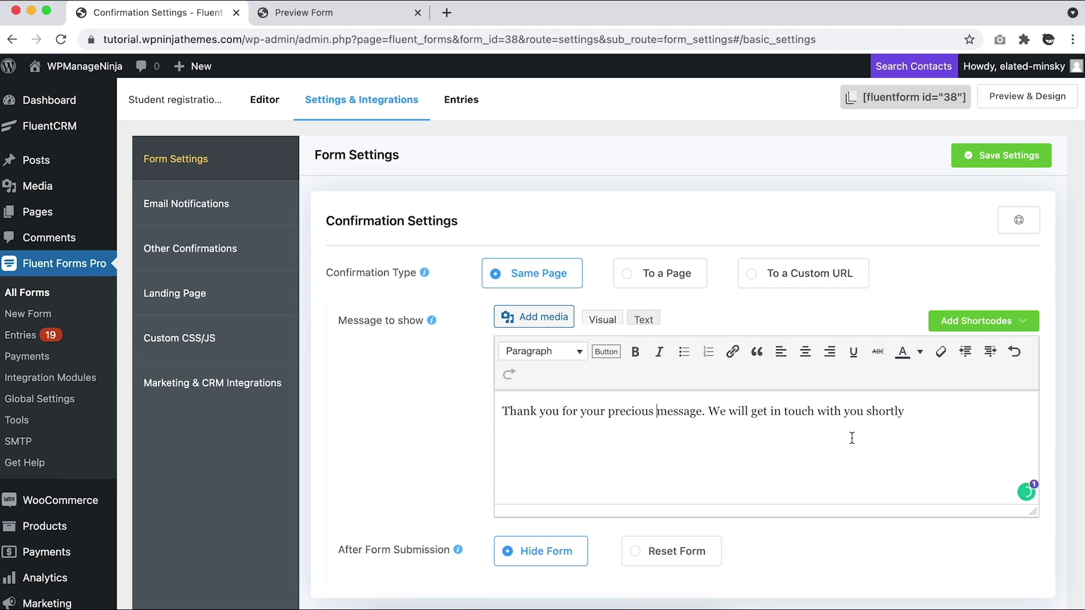
- Make 'Thank you' bold green and keep the form hidden after submission
mouse_move(502, 411)
left_mouse_down()
mouse_move(569, 412)
mouse_move(503, 411)
left_mouse_up()
left_click(635, 351)
left_click(564, 410)
left_click(919, 351)
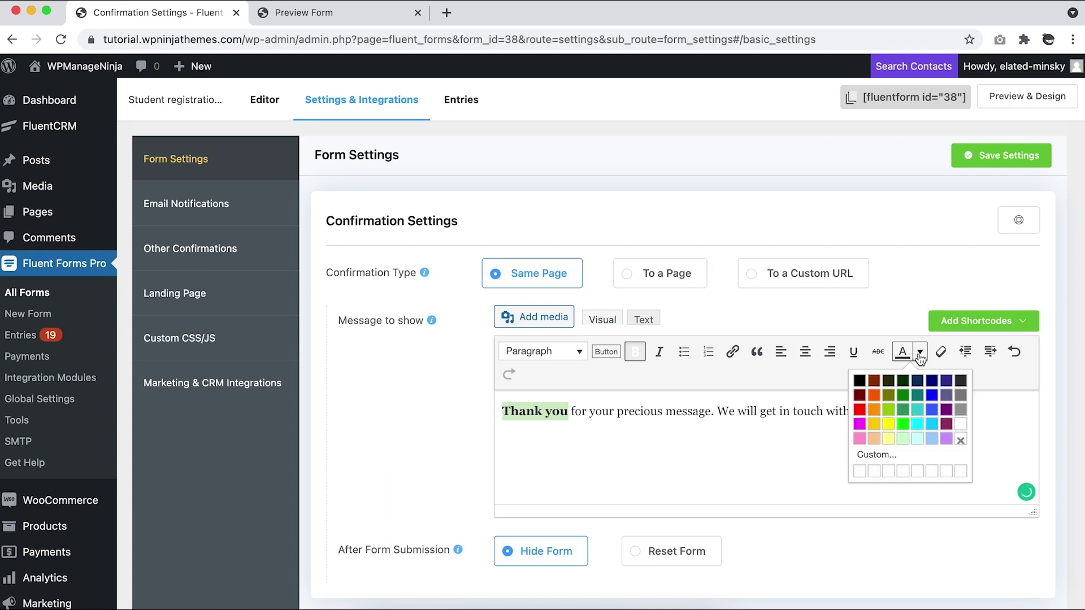
left_click(894, 414)
left_click(823, 434)
scroll(827, 449, "down", 1)
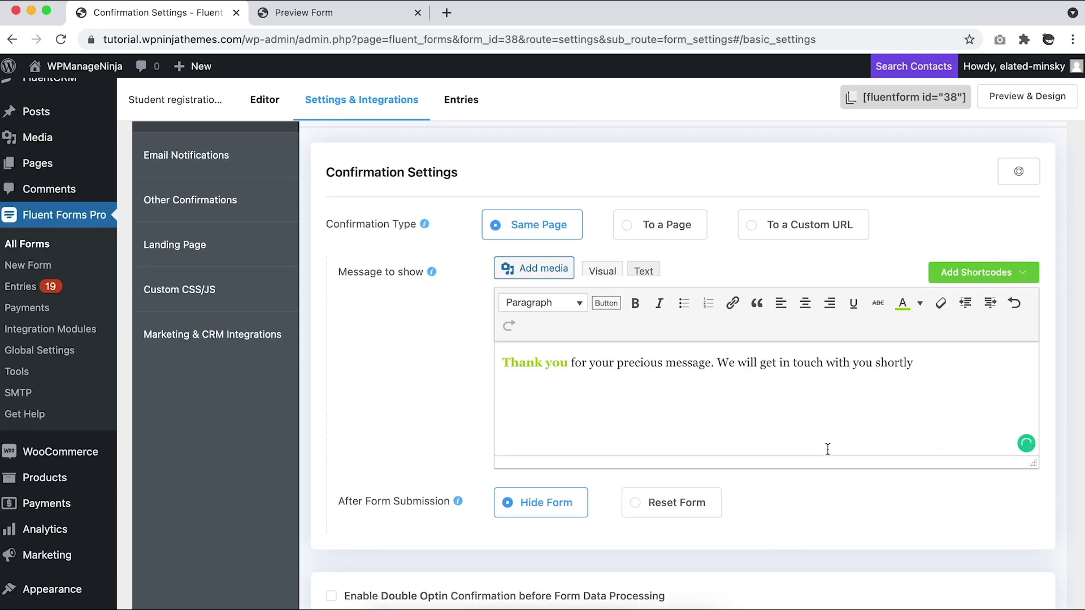
scroll(828, 450, "down", 2)
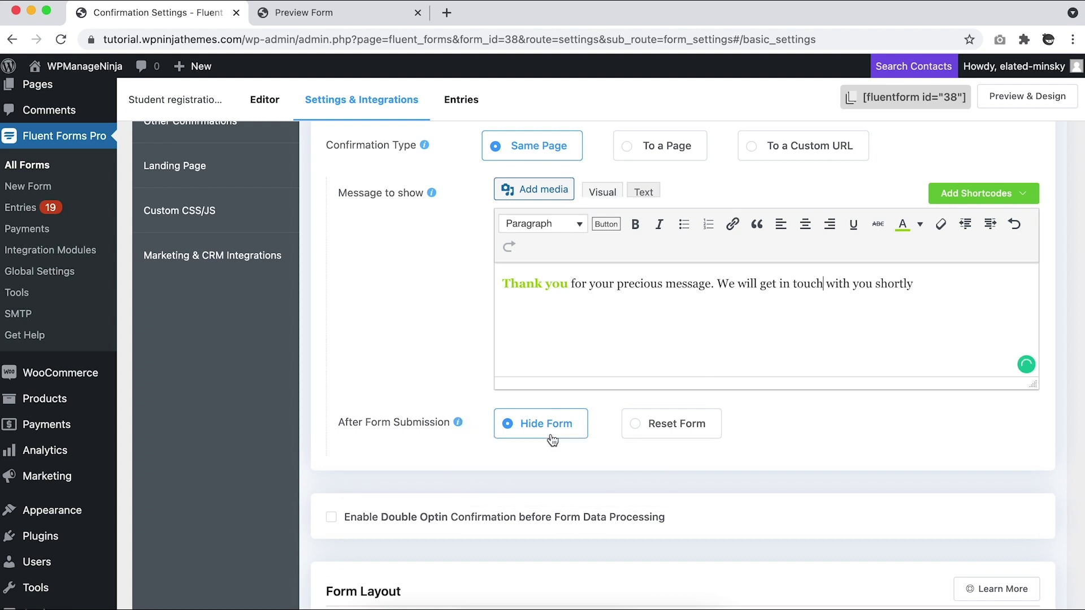
left_click(648, 424)
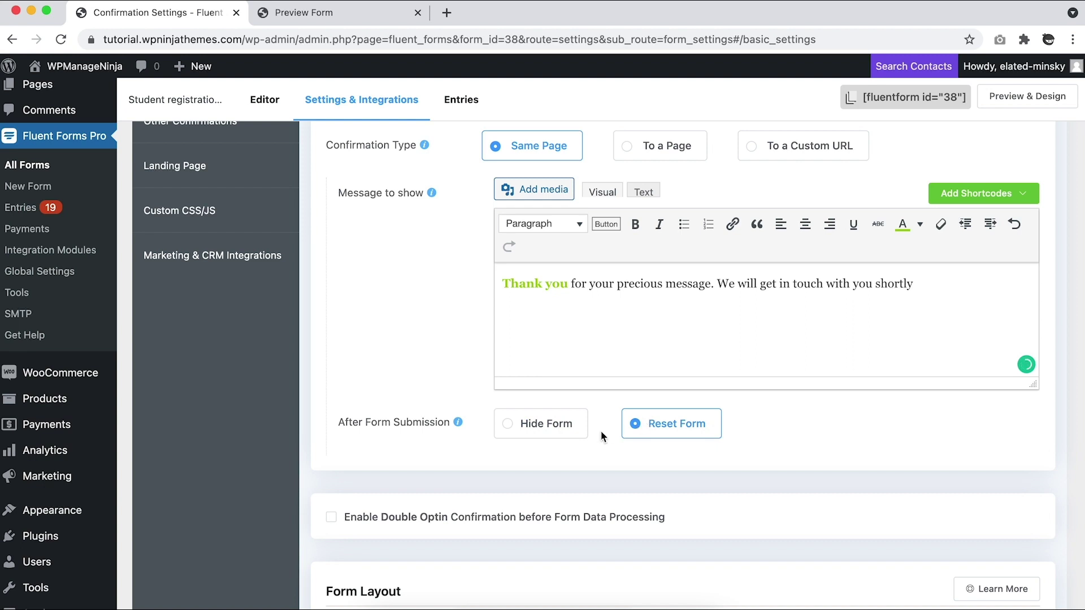
left_click(509, 426)
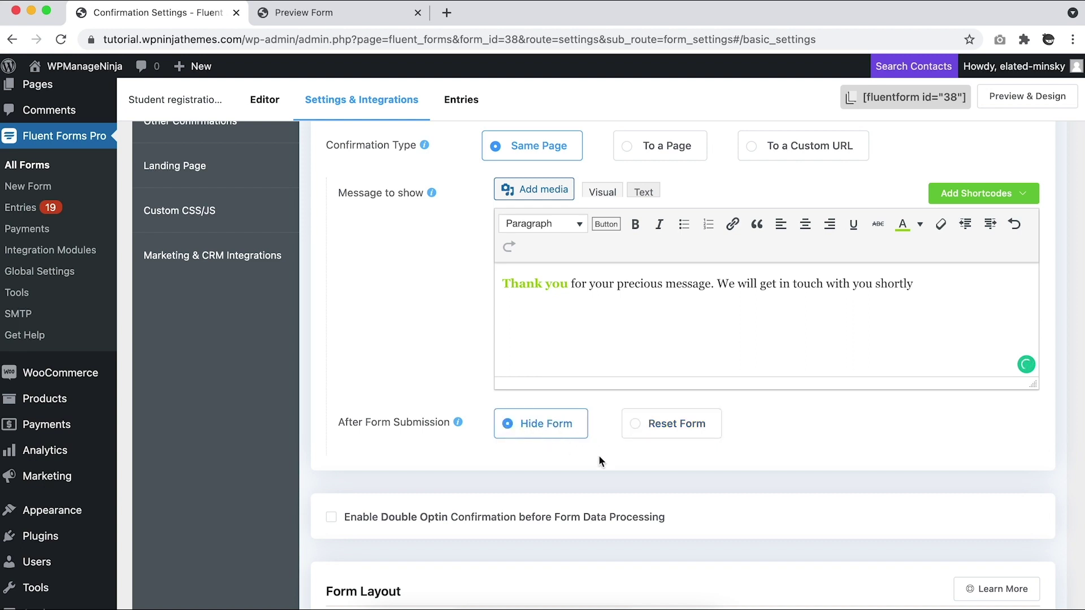
scroll(599, 461, "down", 2)
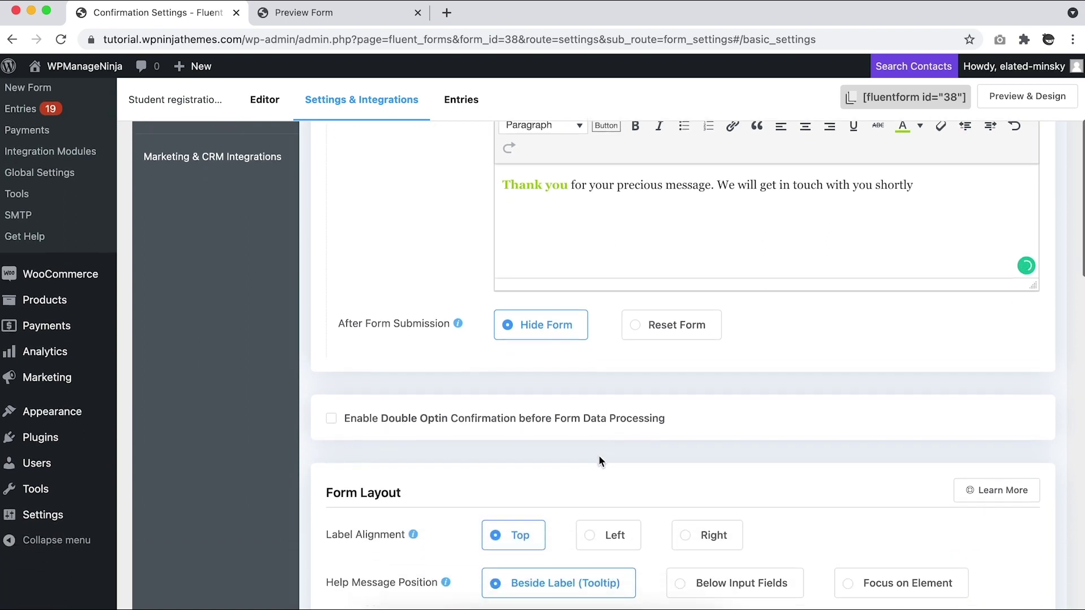
scroll(598, 460, "down", 2)
scroll(599, 460, "down", 1)
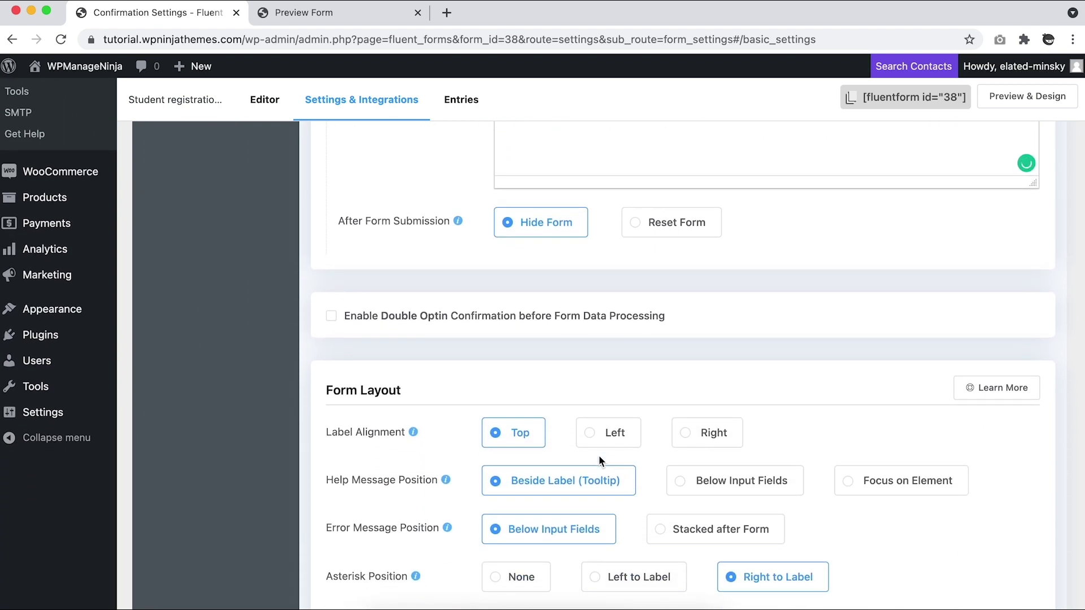
left_click(331, 318)
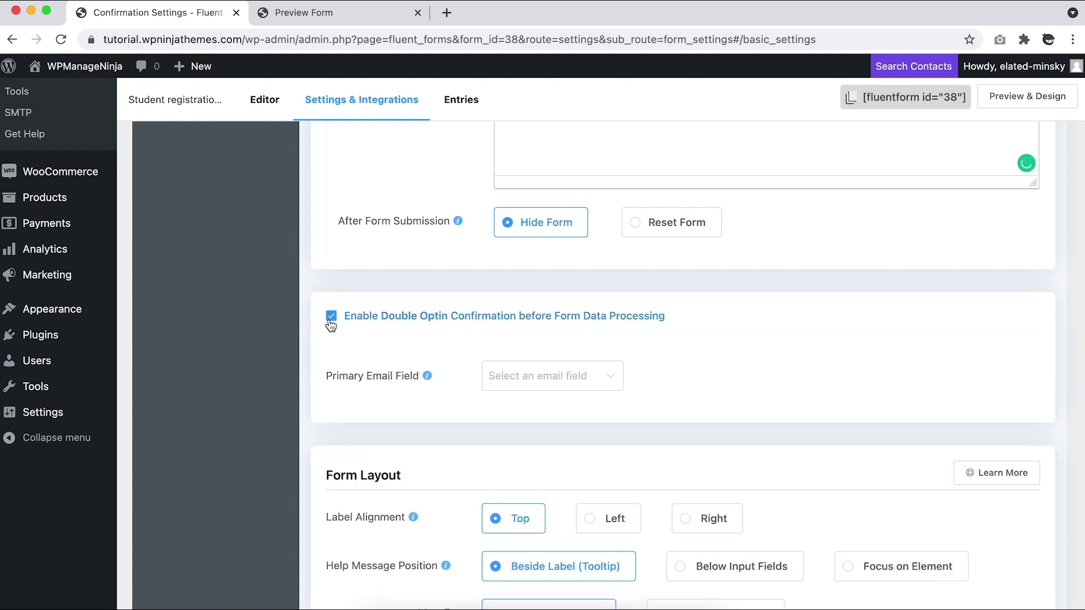
left_click(610, 378)
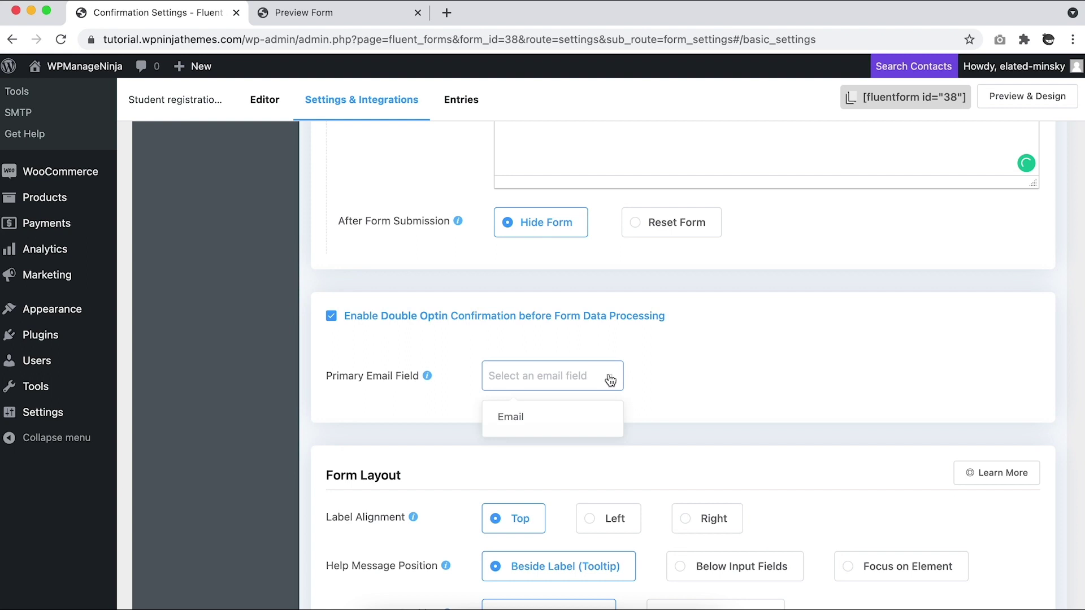
- Use the Email field as the primary email for double opt-in
left_click(556, 419)
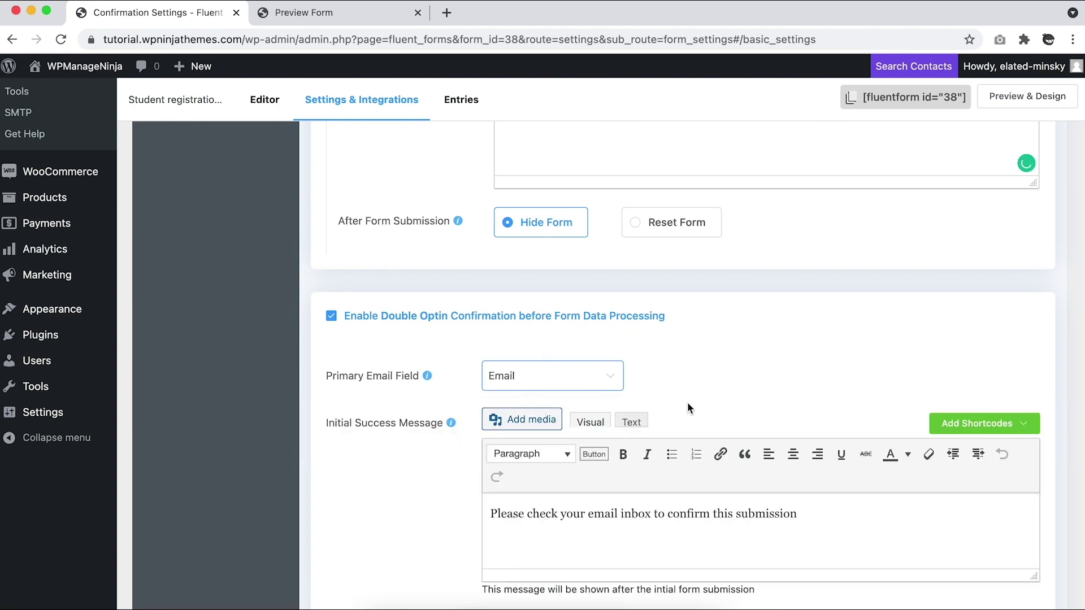
scroll(687, 408, "down", 2)
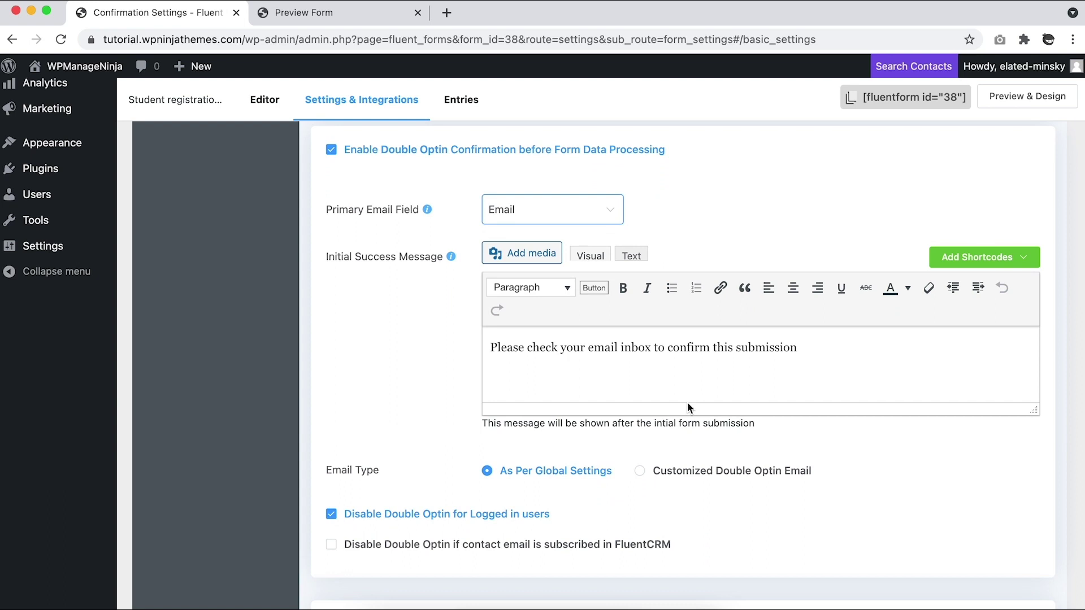
left_click_drag(828, 353, 610, 359)
left_click(805, 362)
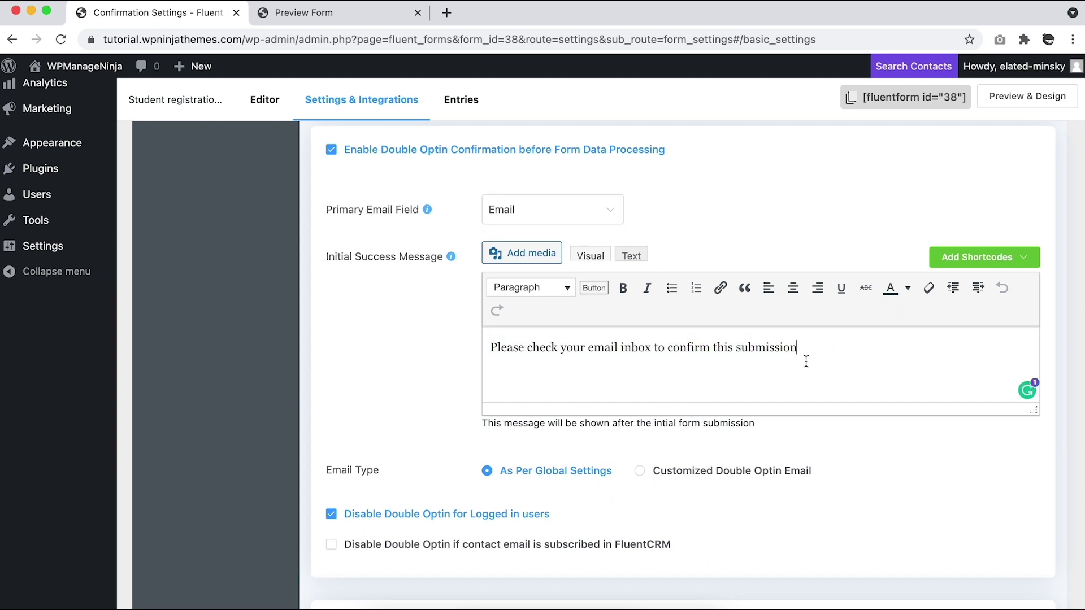
scroll(795, 376, "down", 1)
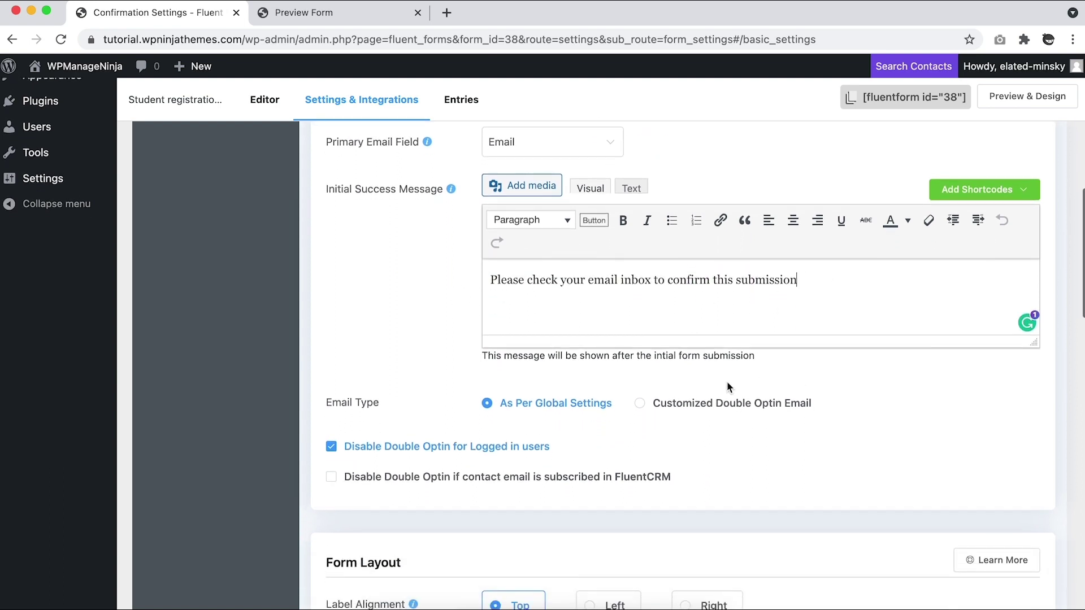
- Customize the opt-in email: subject 'Confirm your form submission', button 'Click to Confirm Submission'
left_click(642, 408)
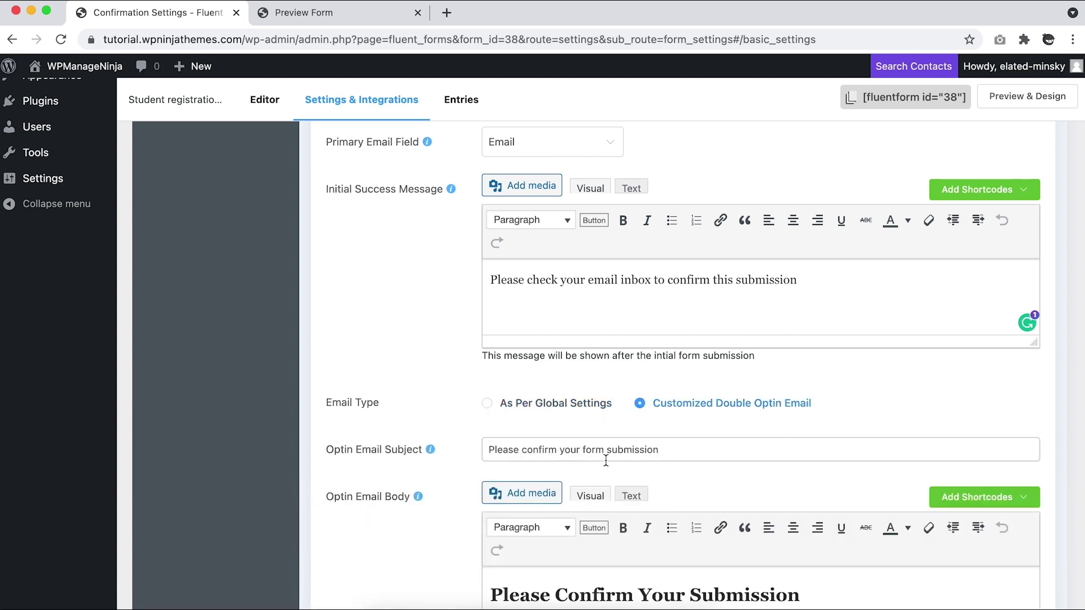
scroll(673, 460, "down", 2)
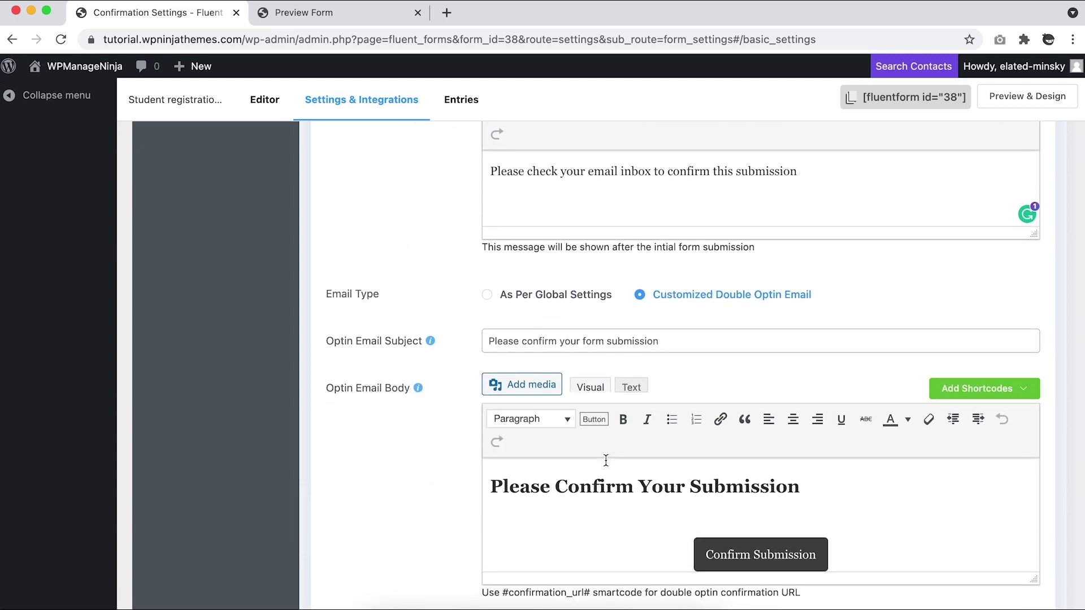
scroll(606, 461, "down", 1)
scroll(605, 459, "down", 2)
scroll(606, 460, "down", 1)
scroll(605, 460, "down", 1)
scroll(606, 461, "up", 2)
scroll(605, 460, "up", 1)
scroll(605, 460, "up", 2)
scroll(605, 461, "up", 1)
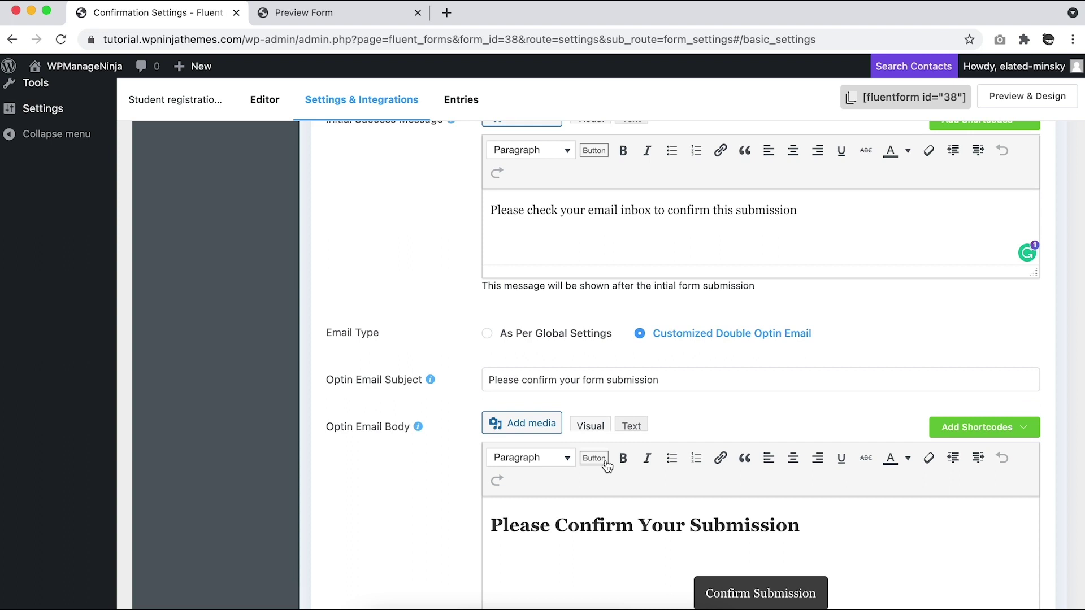
left_click(669, 382)
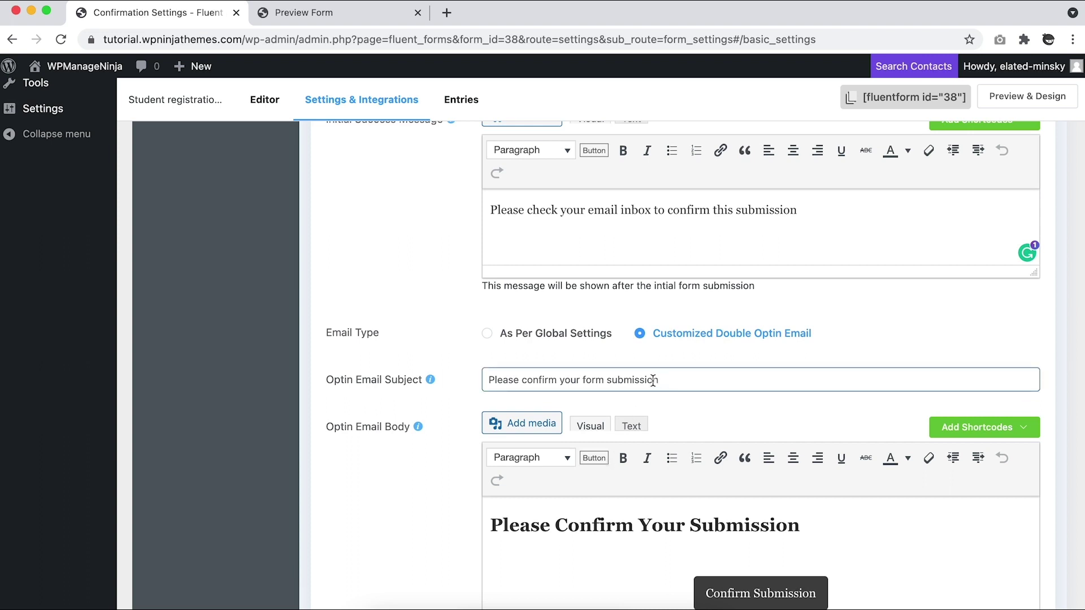
left_click_drag(526, 382, 477, 379)
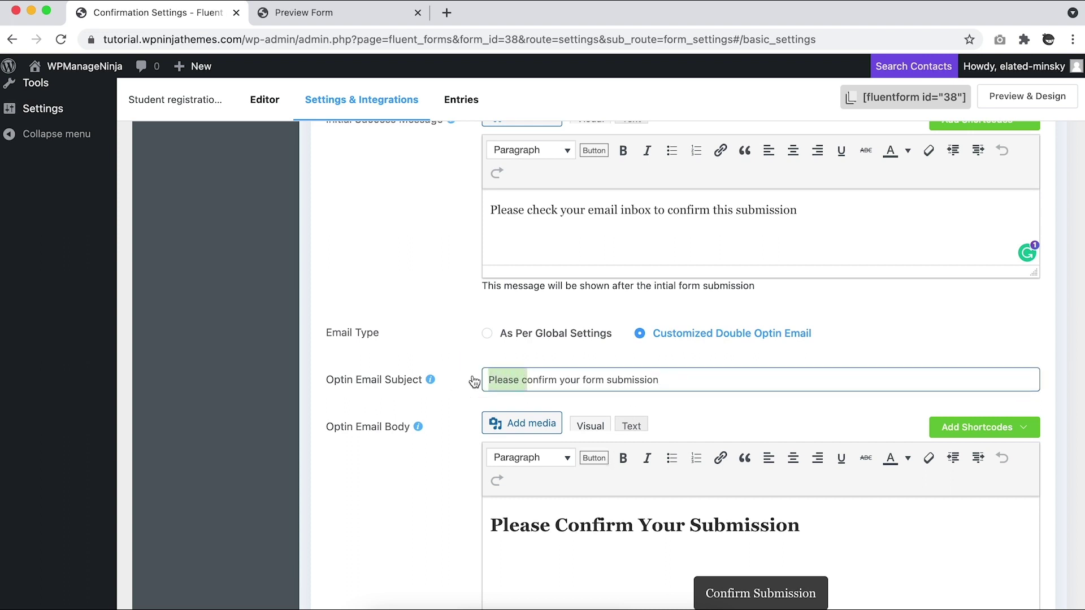
type("C")
scroll(715, 441, "down", 3)
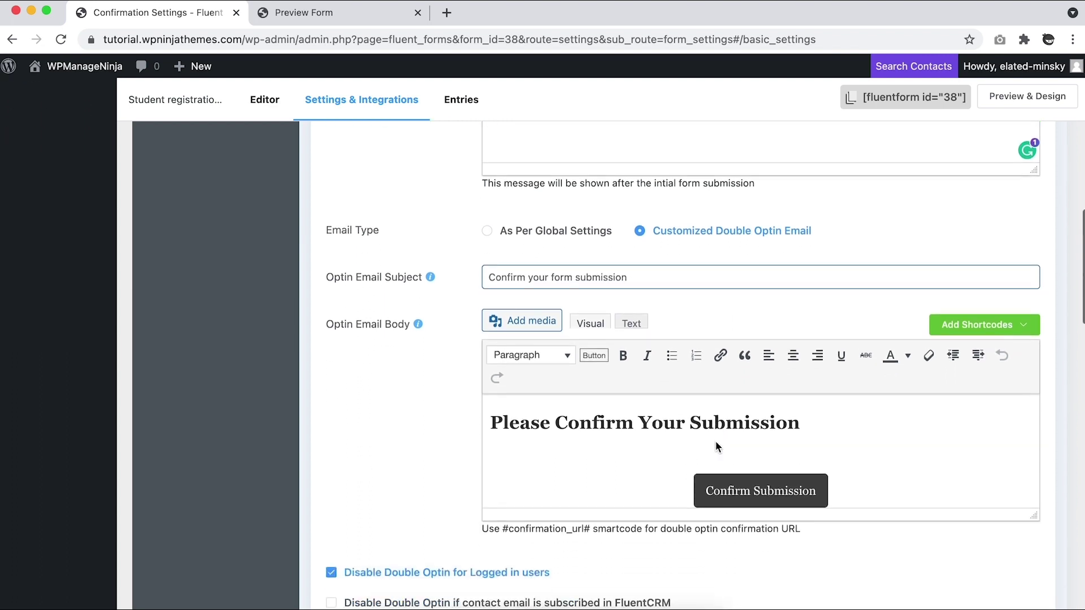
scroll(764, 441, "up", 1)
scroll(843, 443, "down", 1)
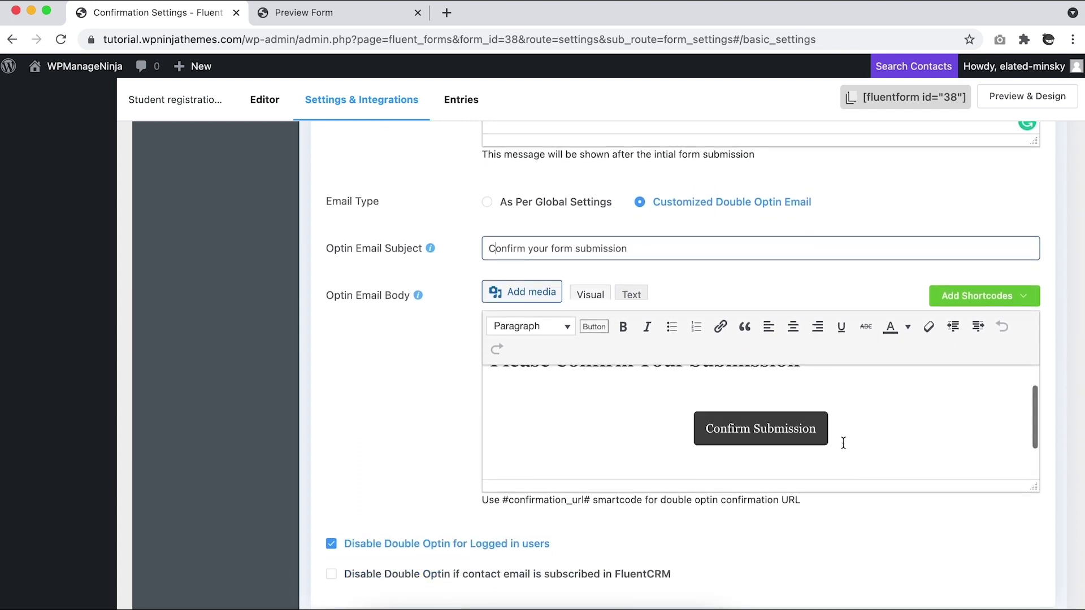
scroll(844, 443, "down", 2)
scroll(843, 442, "down", 1)
left_click(710, 382)
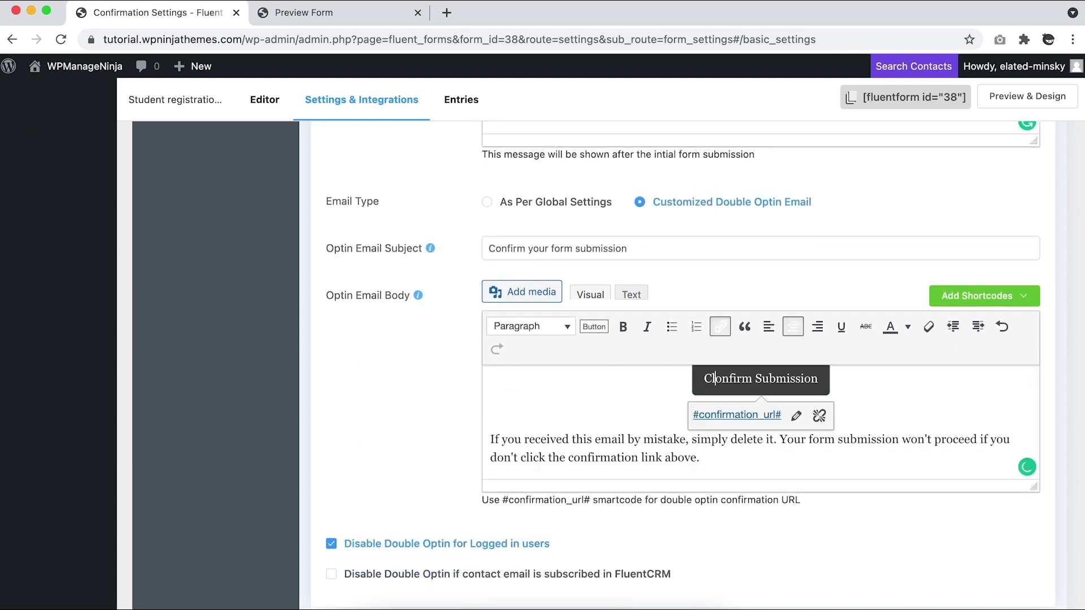
type("lClick to")
scroll(925, 448, "up", 3)
scroll(853, 448, "down", 2)
scroll(896, 520, "down", 1)
scroll(896, 521, "down", 2)
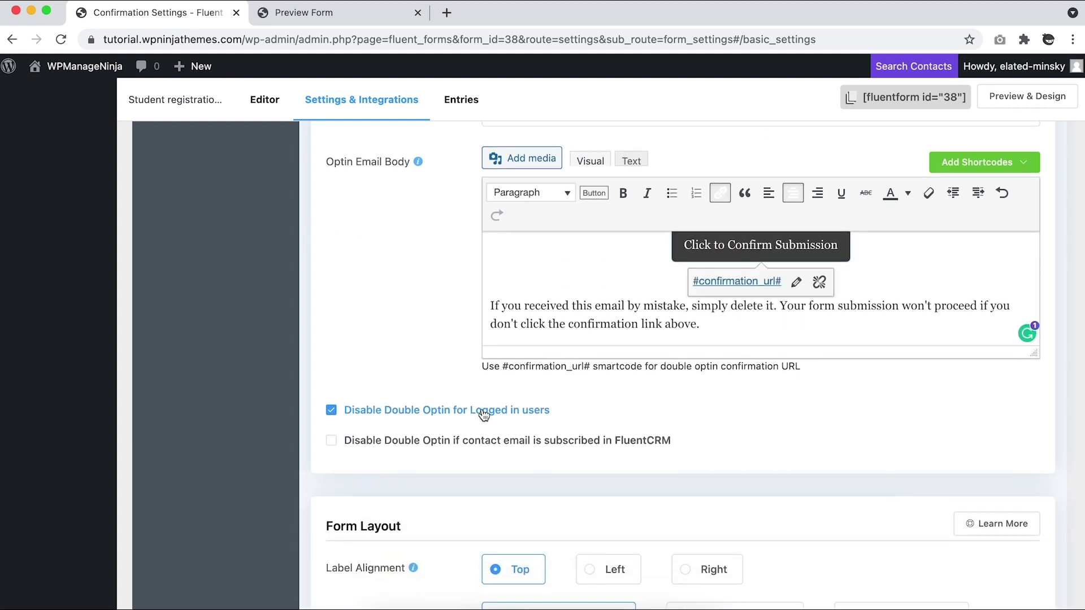
scroll(551, 441, "down", 1)
scroll(553, 442, "down", 2)
scroll(553, 441, "down", 1)
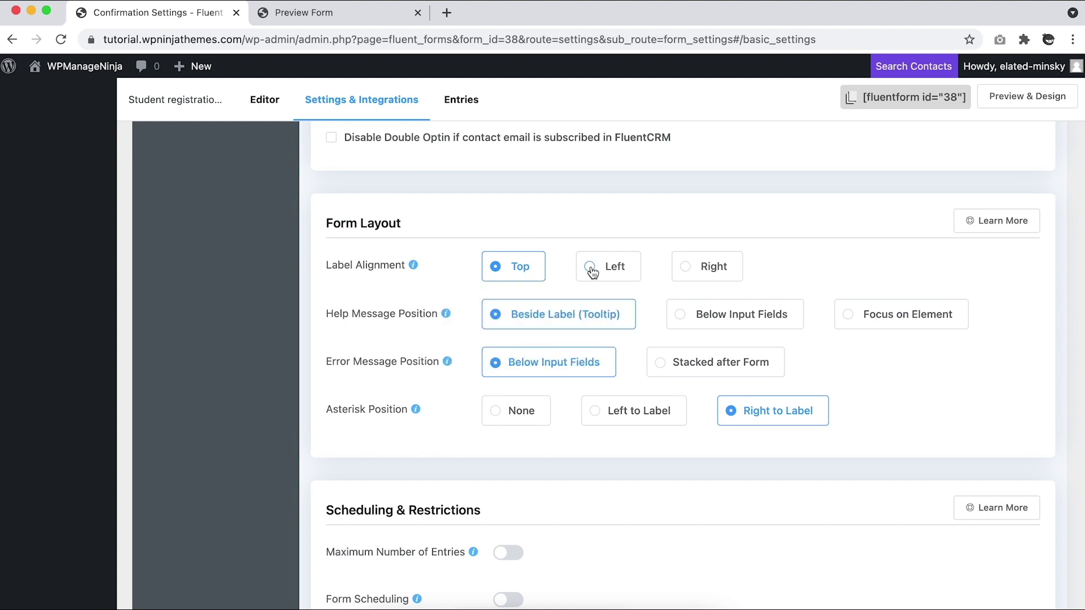
- Keep help messages beside labels and place the required asterisk left of labels
left_click(725, 318)
left_click(555, 314)
left_click(595, 414)
scroll(601, 452, "down", 2)
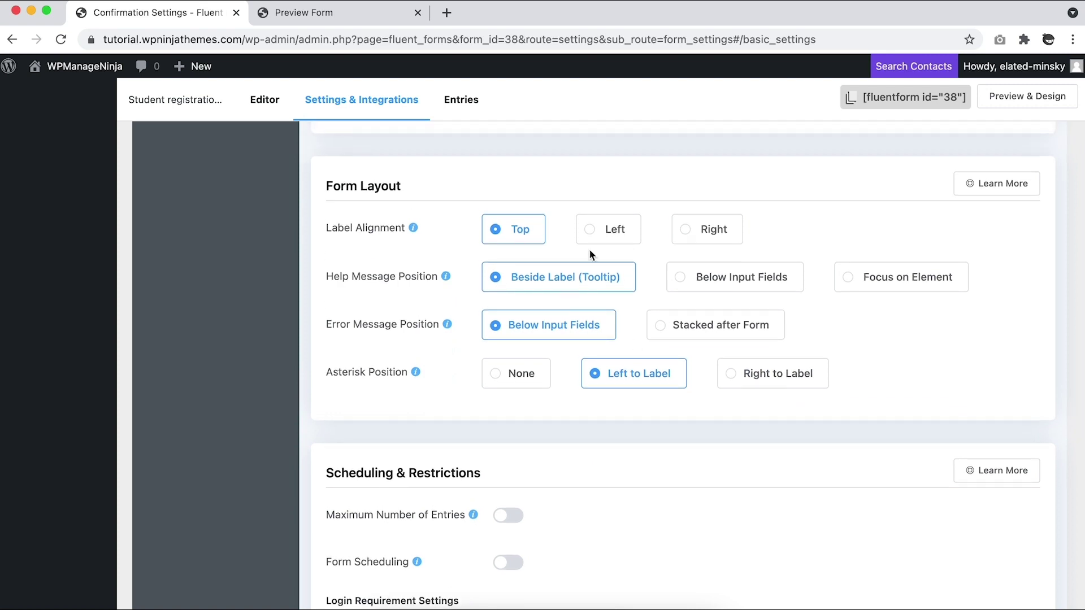
scroll(590, 255, "down", 3)
scroll(589, 255, "down", 2)
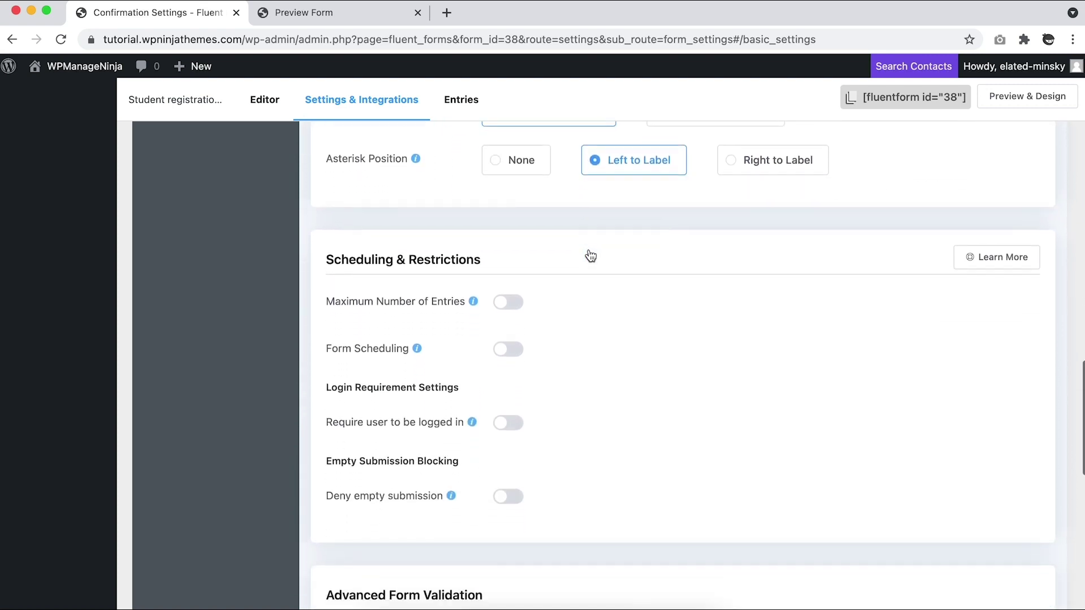
scroll(591, 254, "down", 1)
scroll(590, 255, "down", 1)
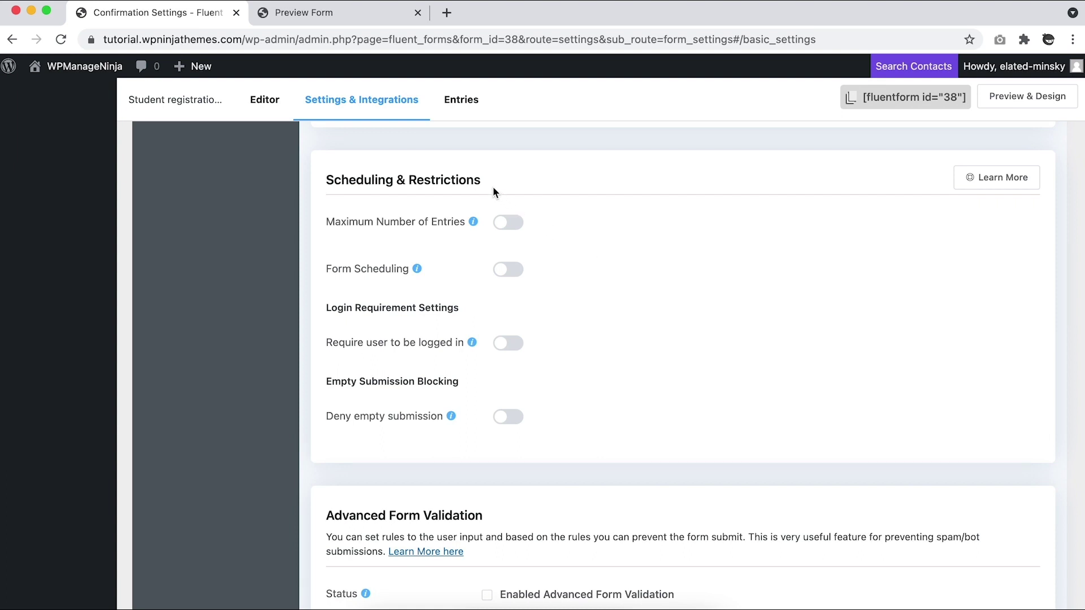
- Cap entries at 10 per day with the message 'A maximum number of entries exceeded.'
left_click_drag(473, 182, 324, 186)
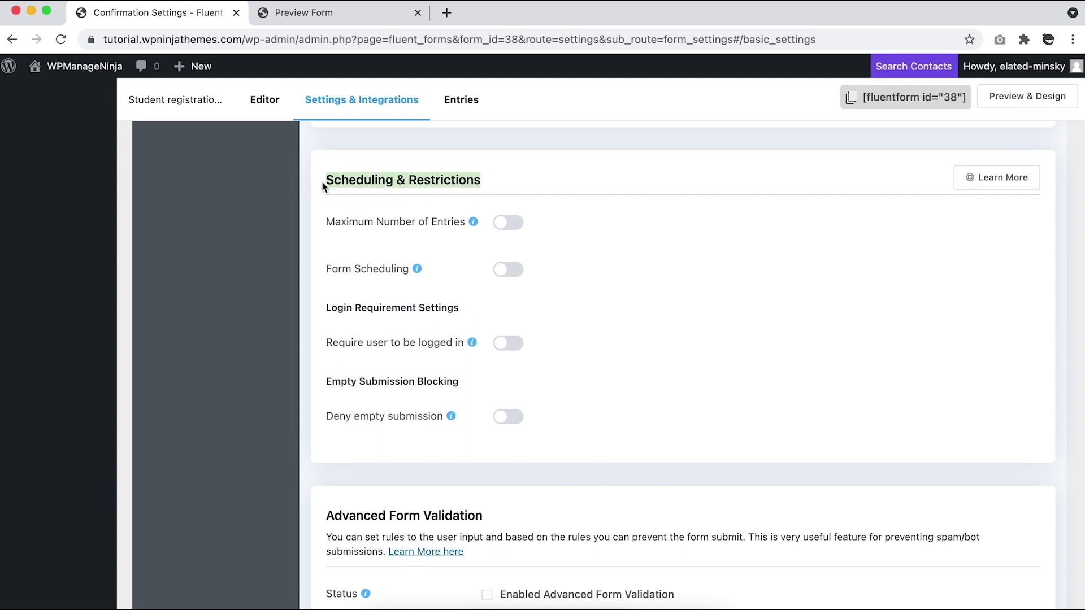
left_click(571, 213)
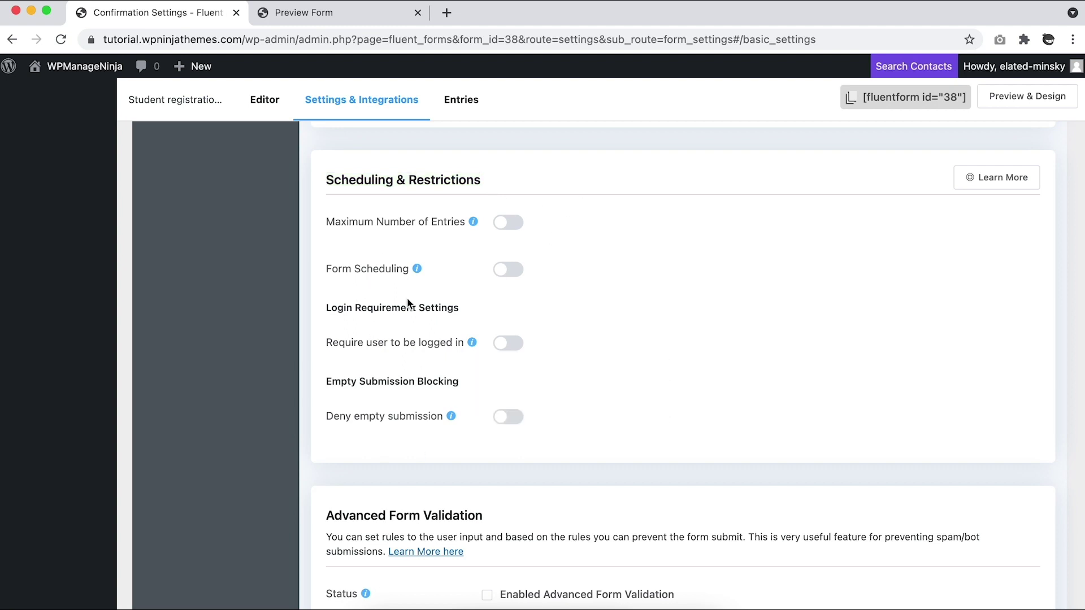
left_click(511, 226)
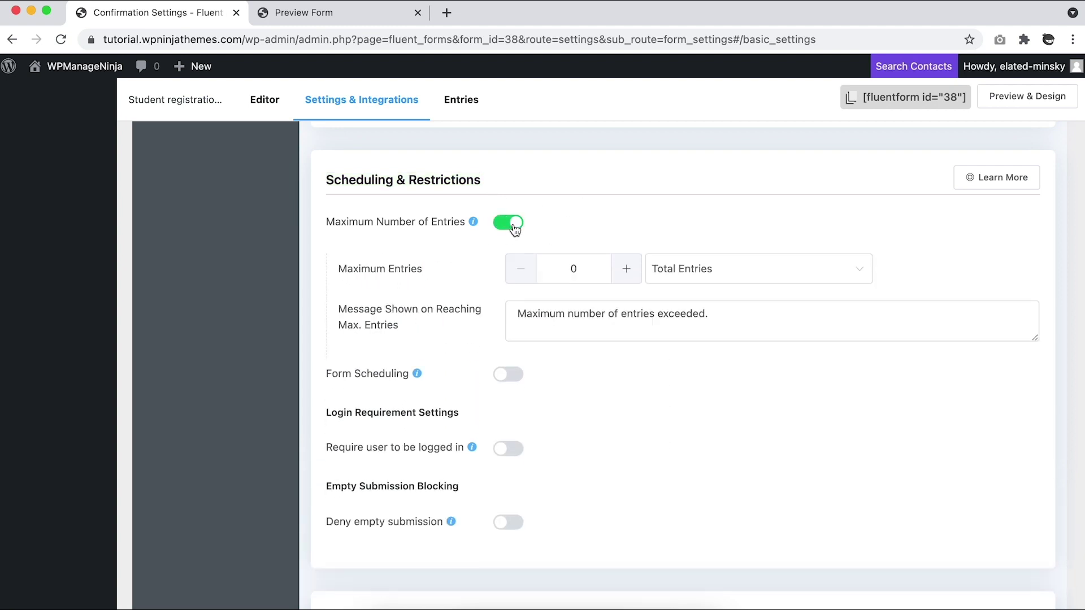
left_click(600, 267)
type("10")
left_click(717, 270)
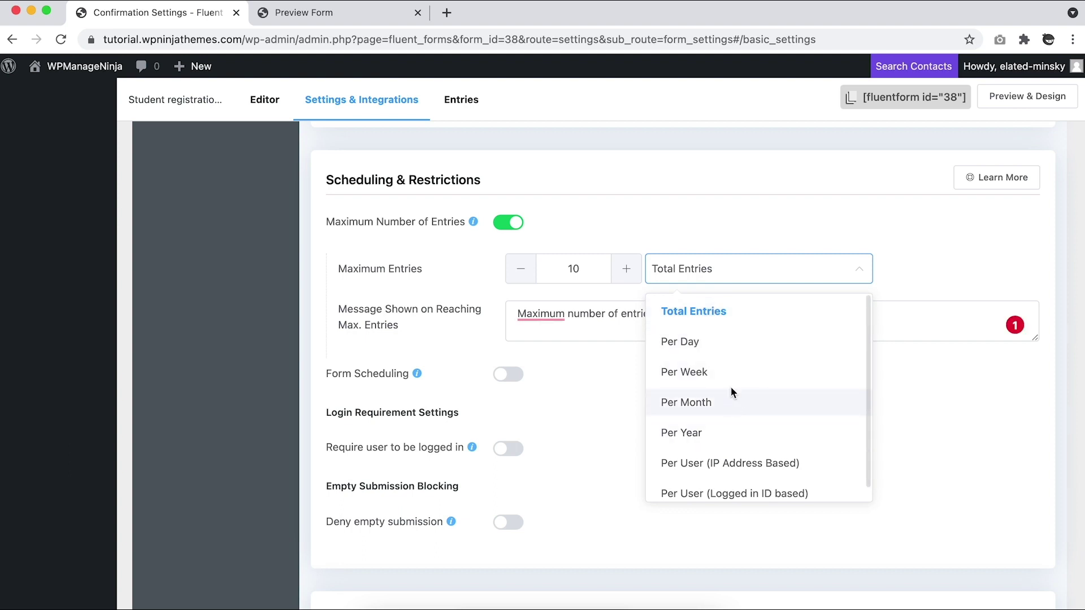
left_click(729, 341)
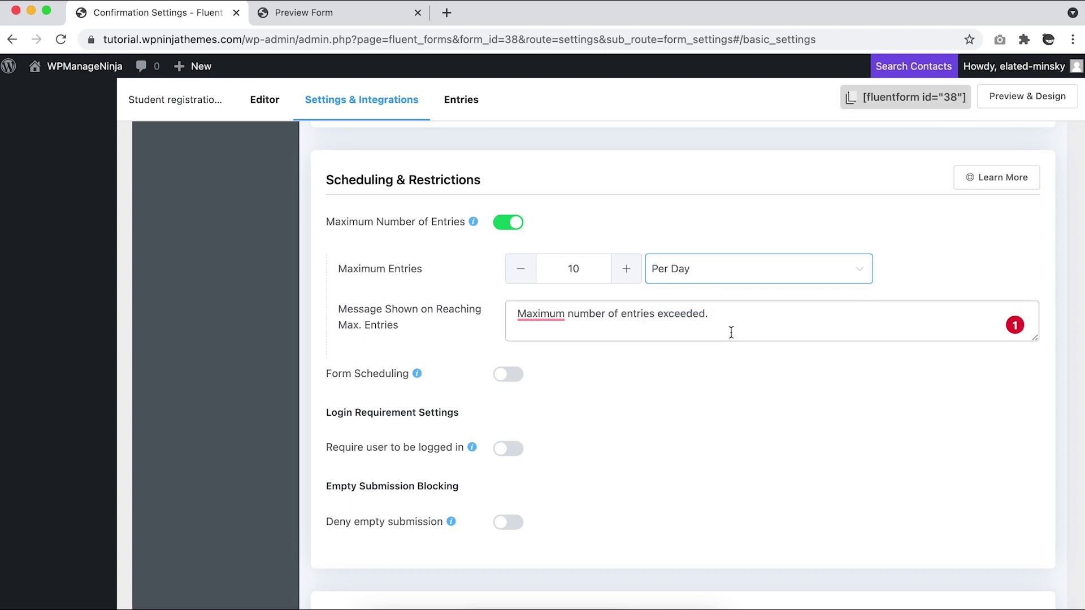
triple_click(738, 310)
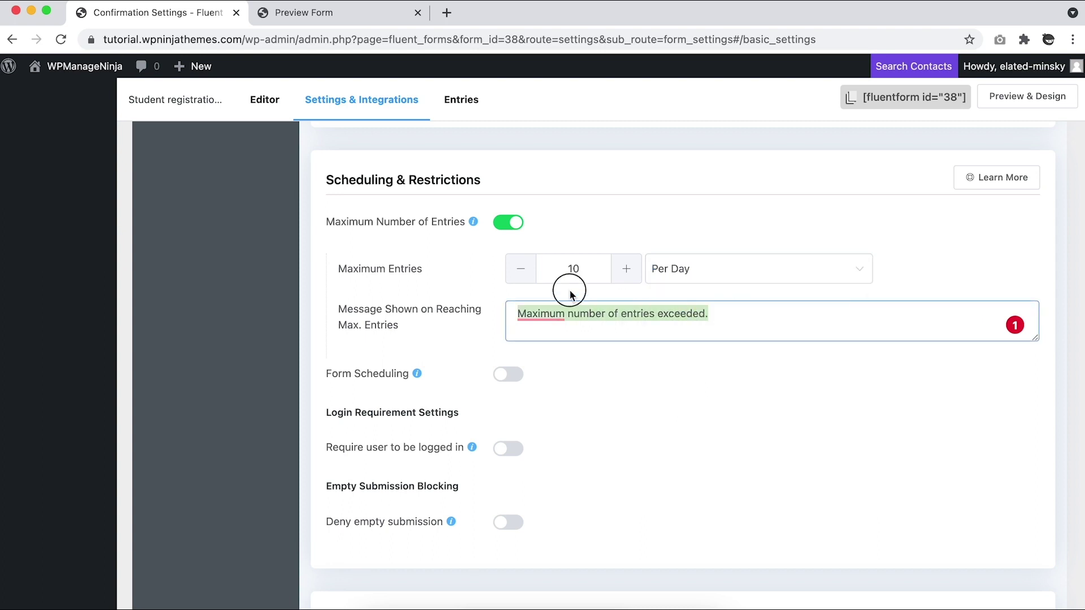
type("A maximum number of entries exceeded.")
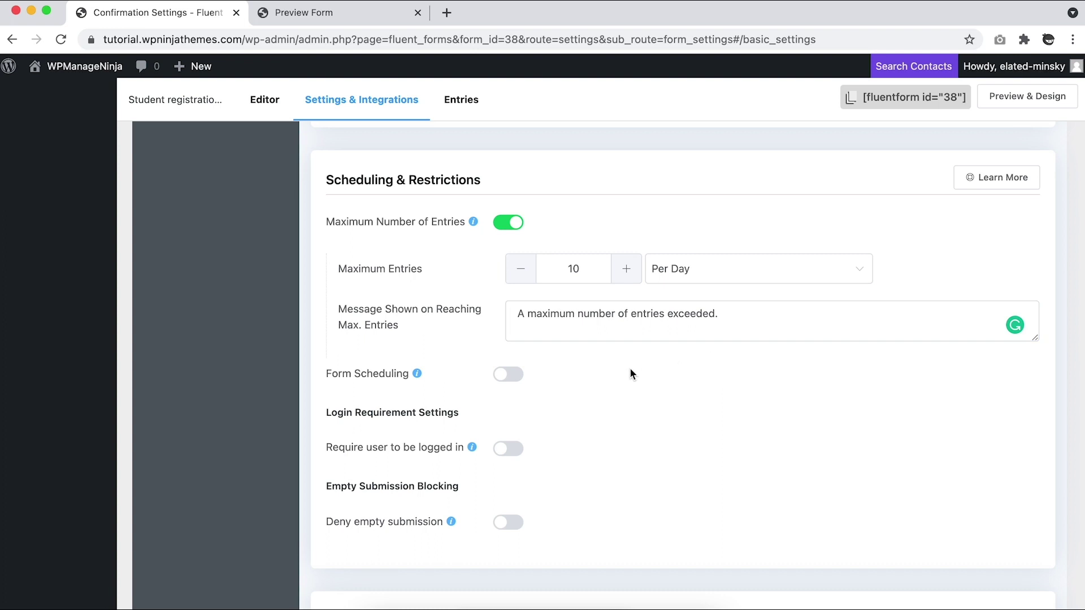
- Enable form scheduling with submissions allowed on every weekday
left_click(509, 375)
scroll(521, 382, "down", 4)
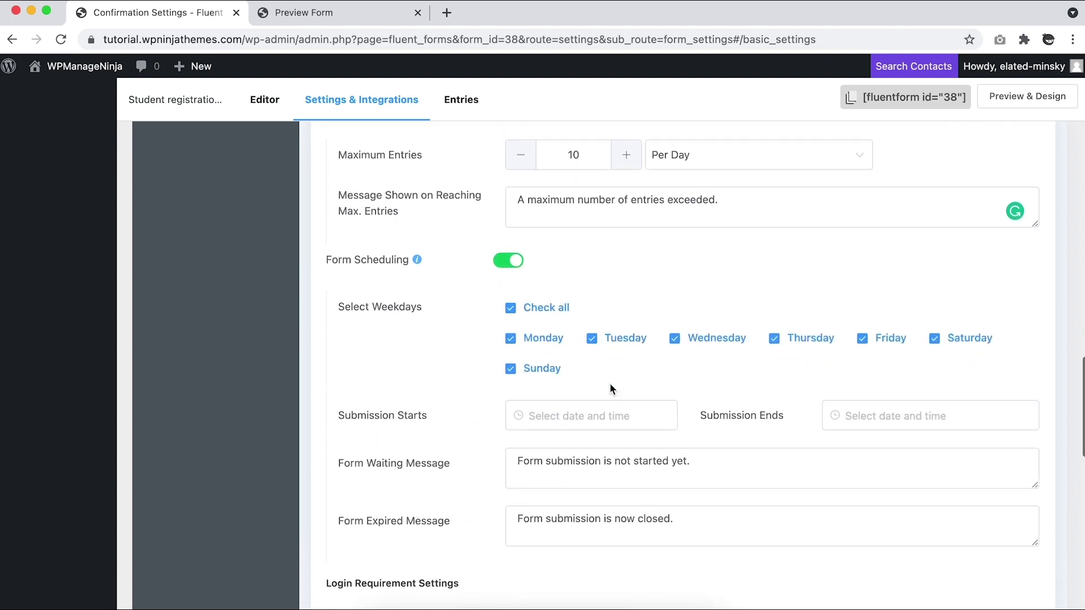
left_click(511, 251)
left_click(511, 281)
left_click(591, 280)
left_click(740, 281)
left_click(774, 281)
left_click(862, 281)
left_click(510, 251)
- Accept submissions from 21 March to 31 March 2021, keeping default waiting and expired messages
left_click(574, 358)
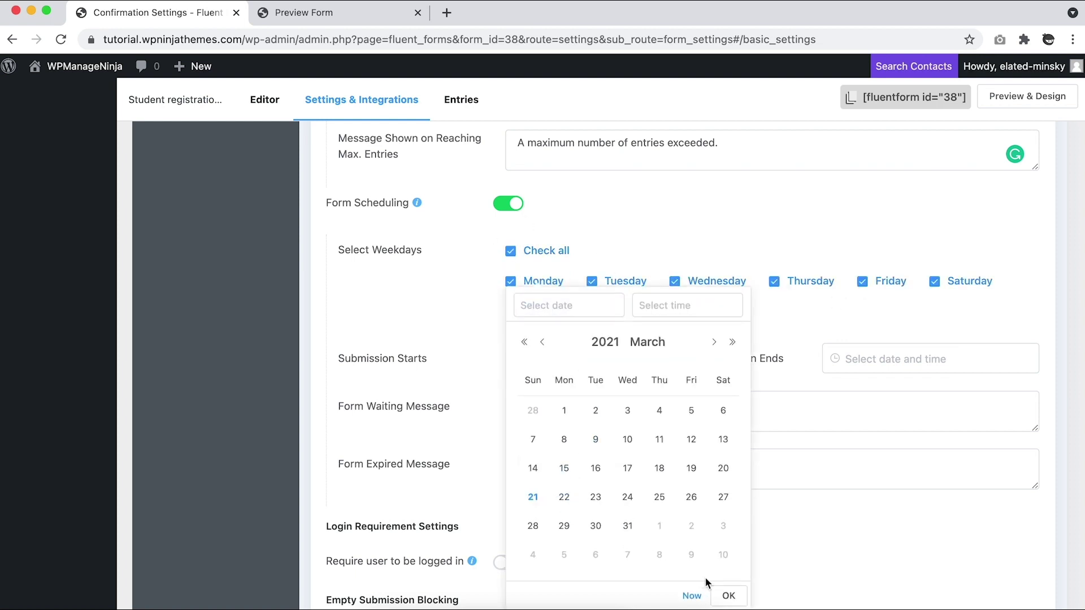
left_click(724, 594)
left_click(845, 356)
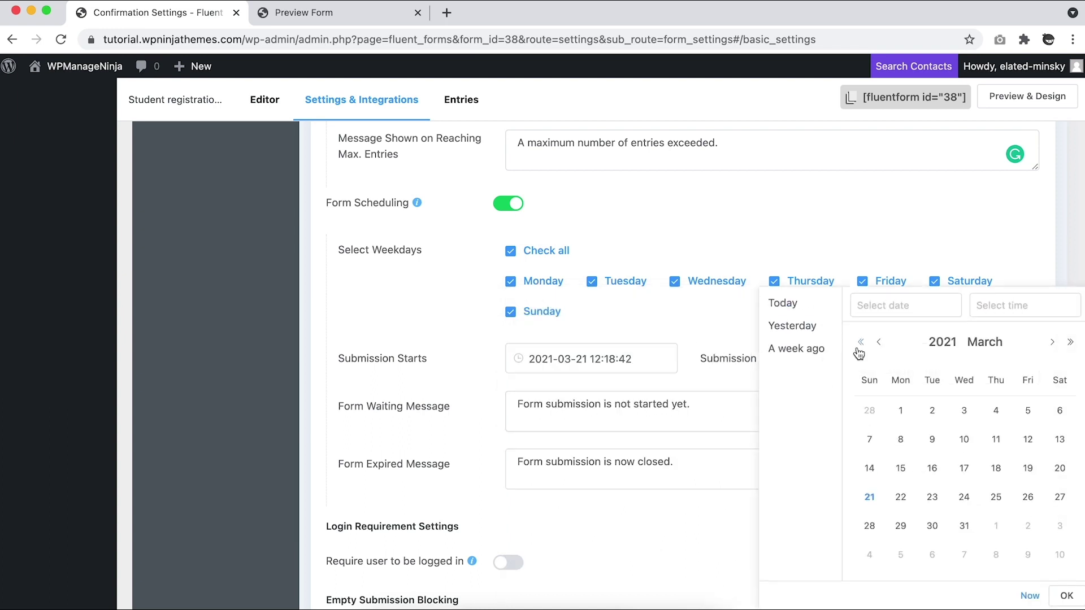
left_click(965, 526)
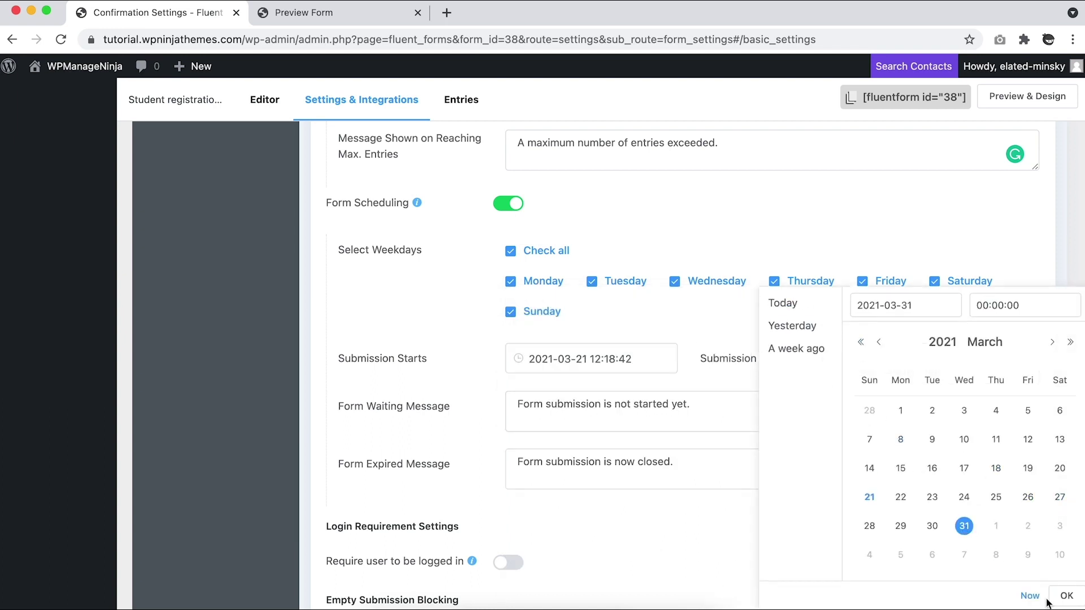
left_click(706, 505)
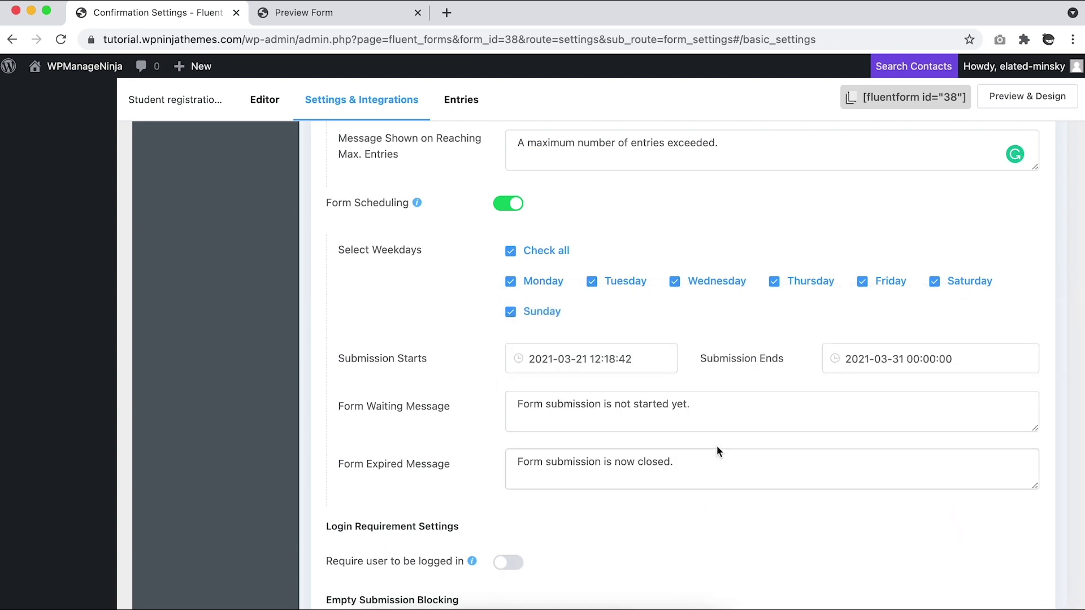
left_click_drag(703, 404, 526, 393)
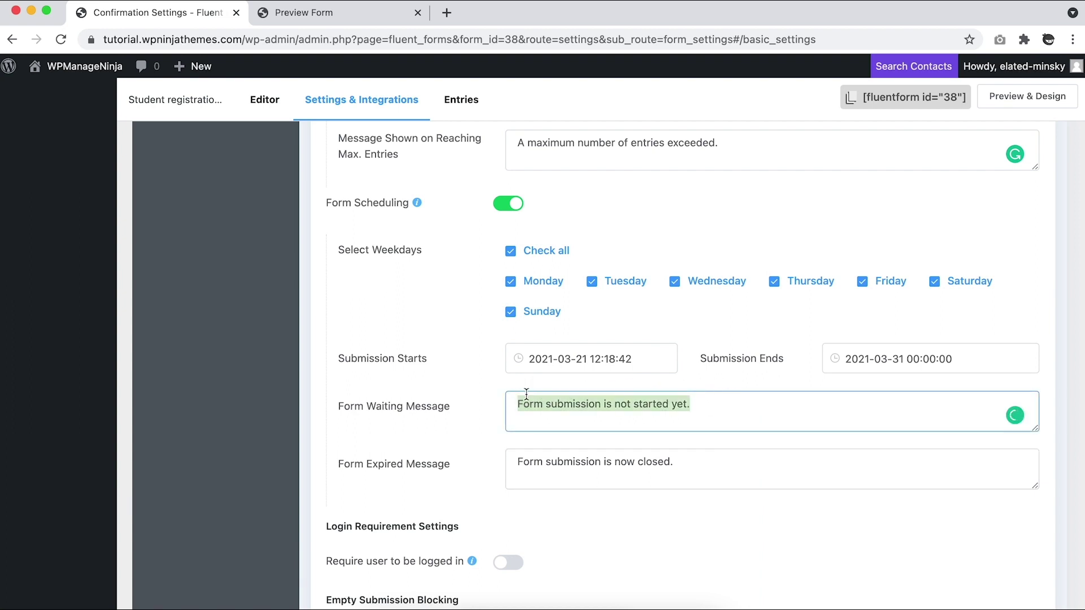
left_click(674, 461)
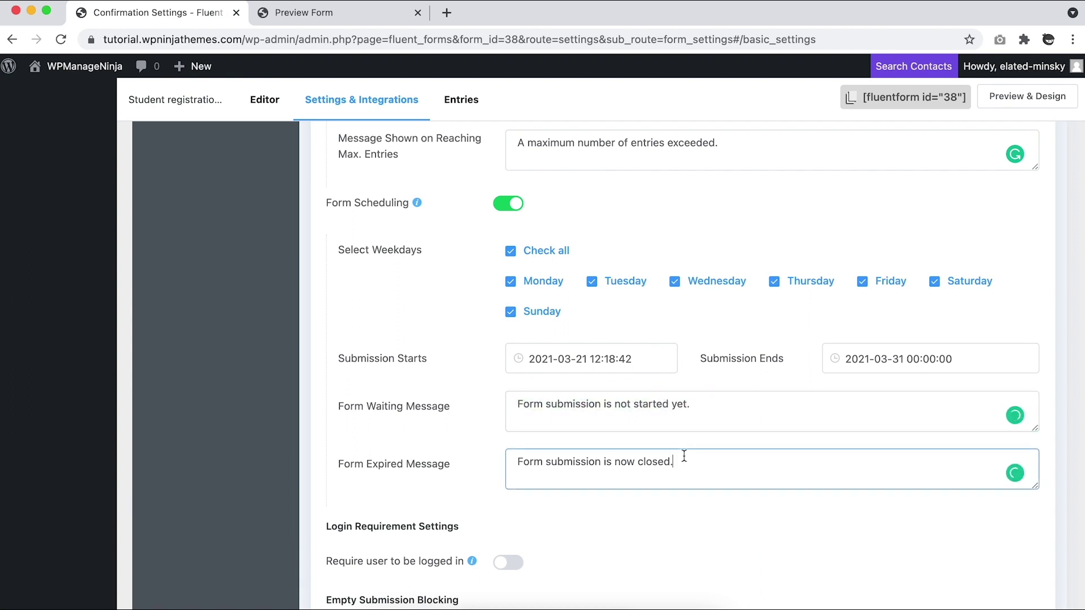
scroll(683, 454, "down", 2)
scroll(684, 455, "down", 2)
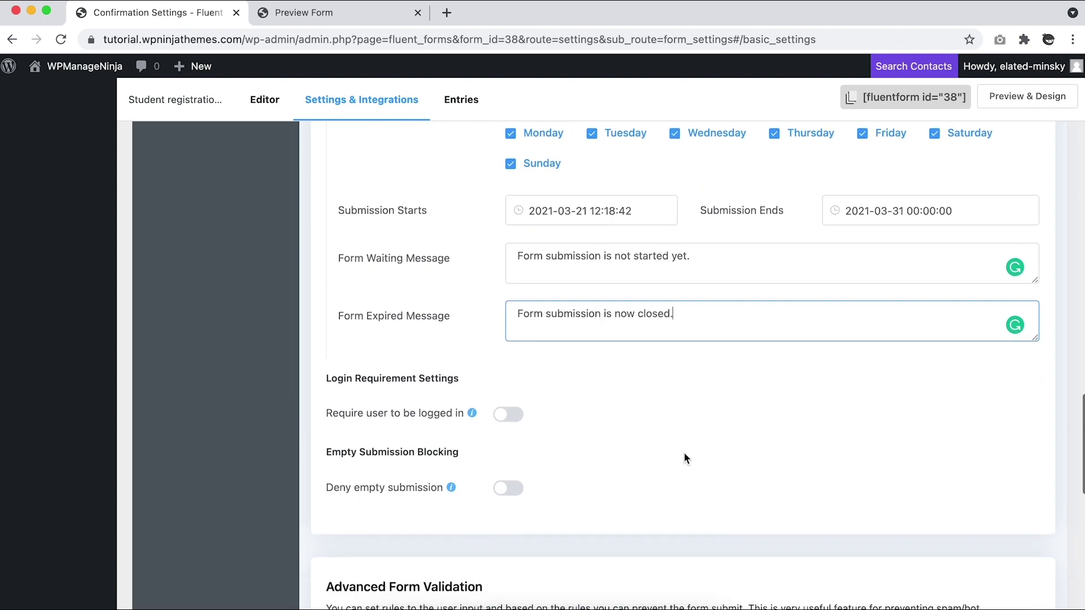
- Require login to submit, keeping the message 'You must be logged in to submit the form.'
left_click(657, 375)
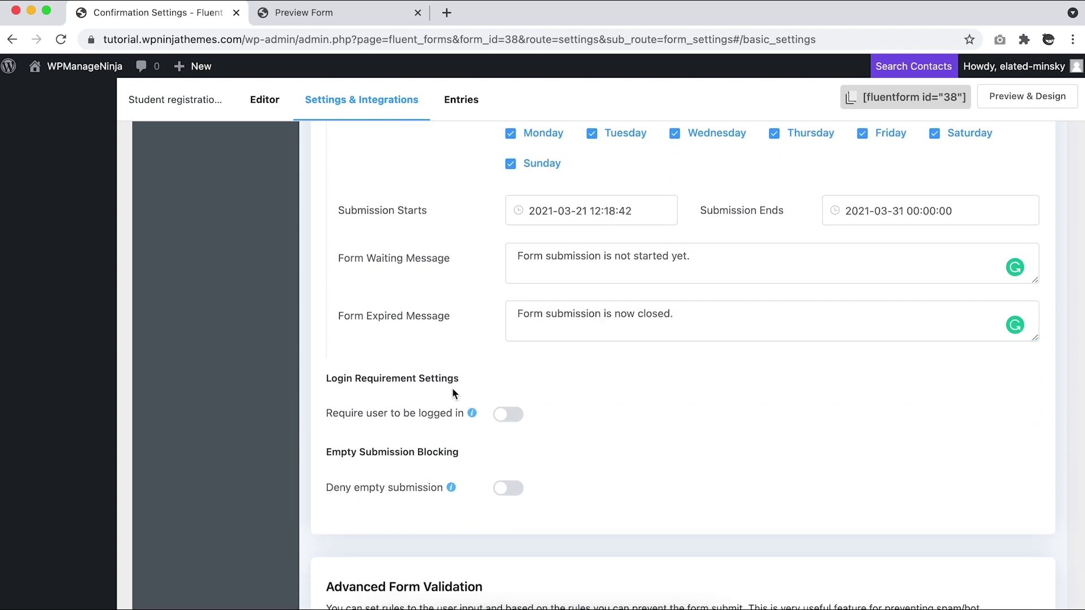
left_click_drag(464, 379, 327, 382)
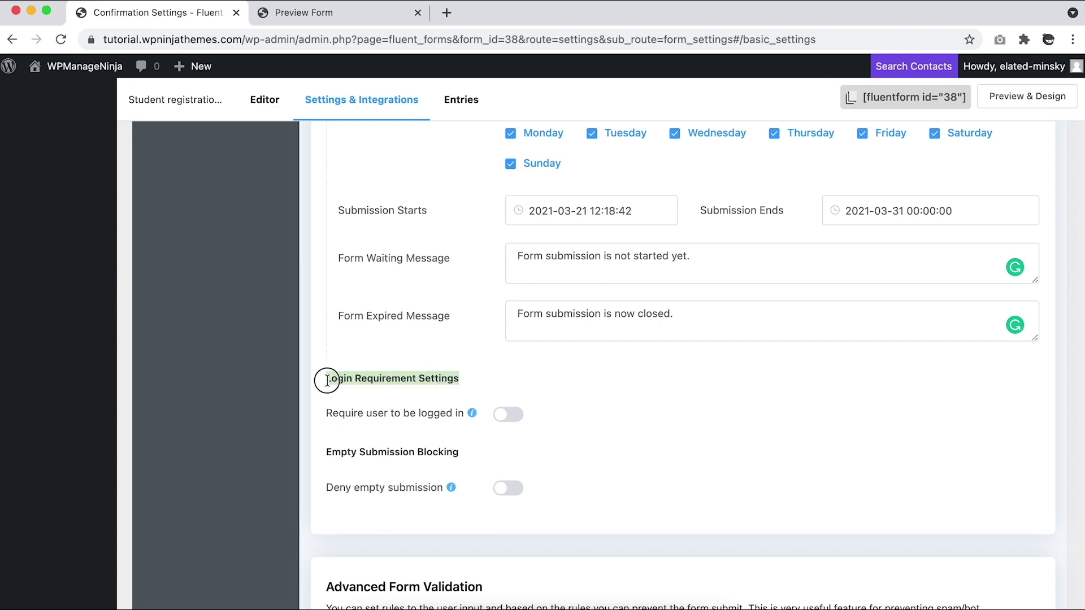
left_click(509, 414)
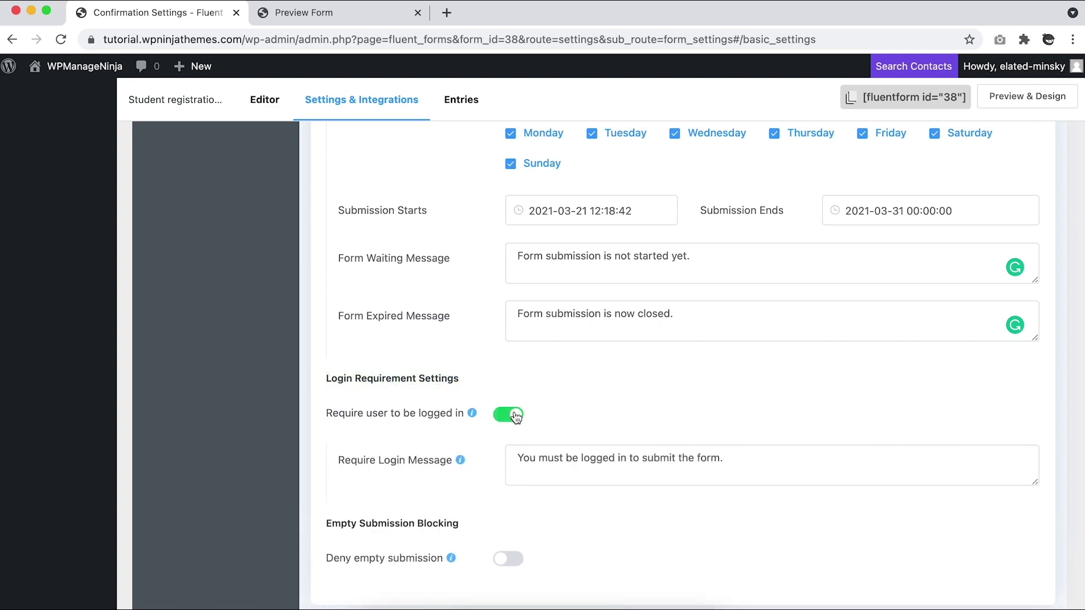
scroll(565, 410, "down", 1)
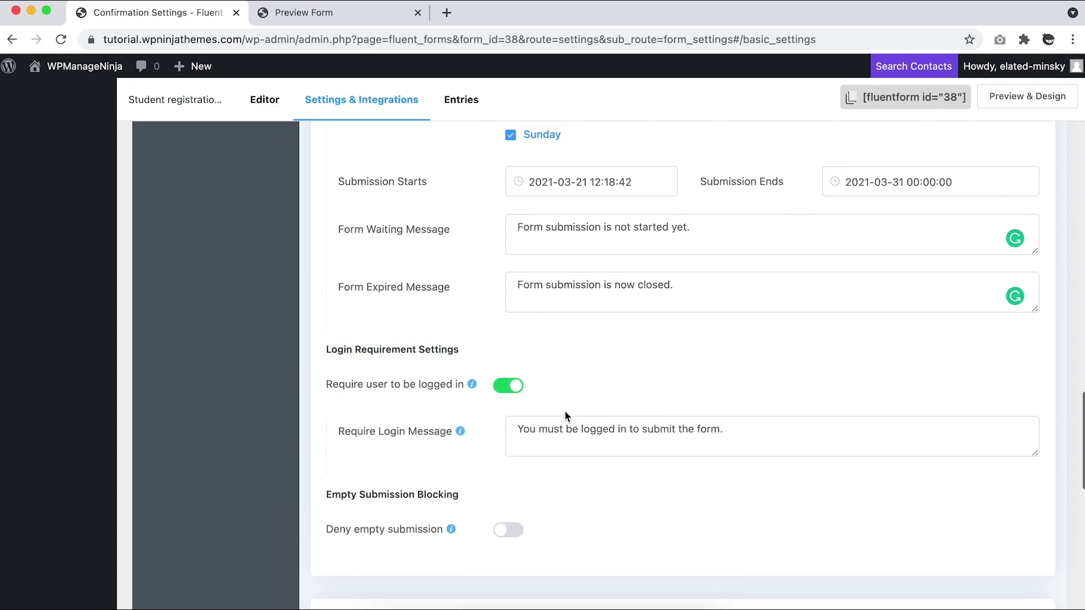
left_click(747, 420)
left_click_drag(746, 420, 514, 417)
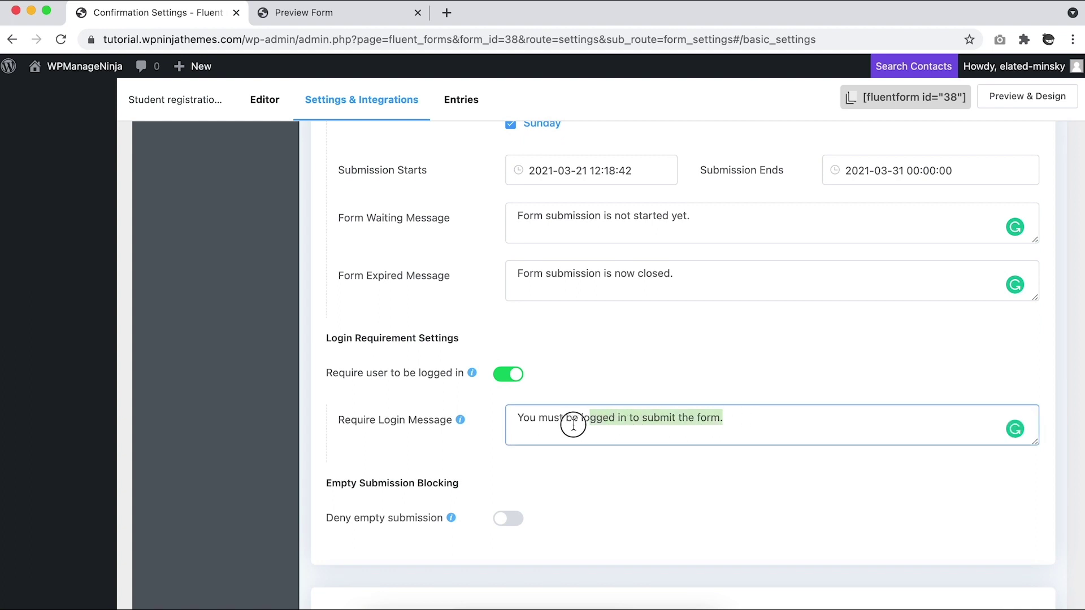
left_click(549, 468)
scroll(549, 468, "down", 1)
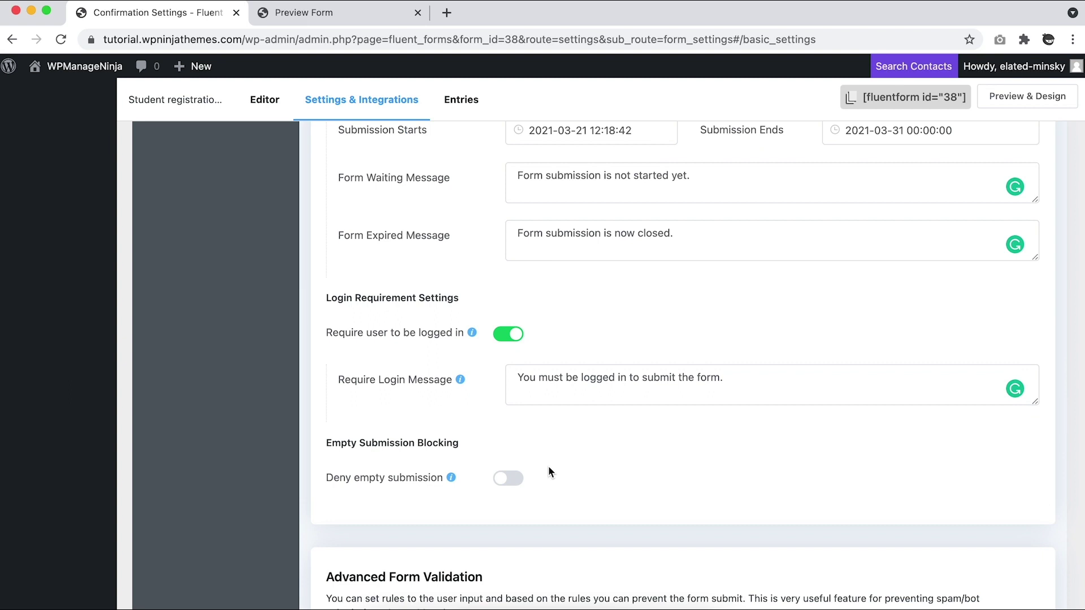
- Turn on 'Deny empty submission', keeping the default 'cannot submit an empty form' message
left_click(513, 479)
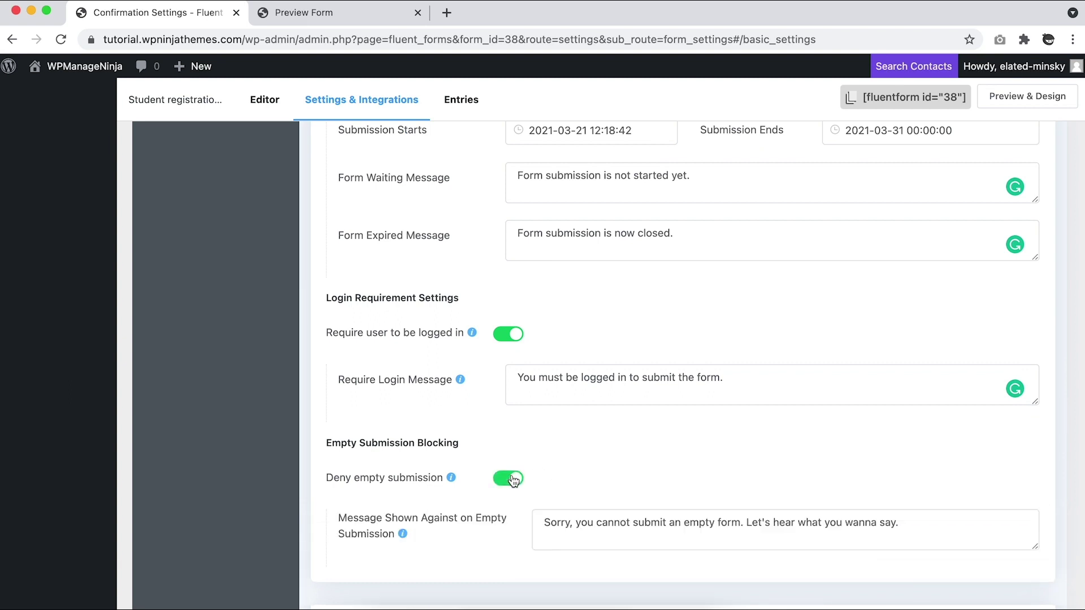
scroll(550, 476, "down", 2)
scroll(550, 471, "down", 1)
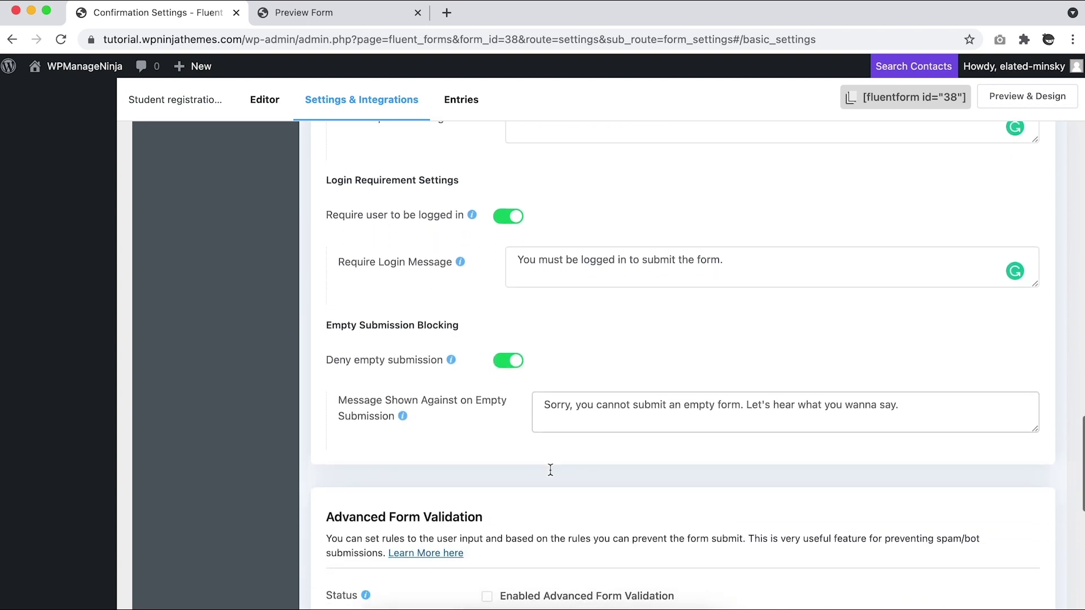
left_click_drag(898, 407, 533, 407)
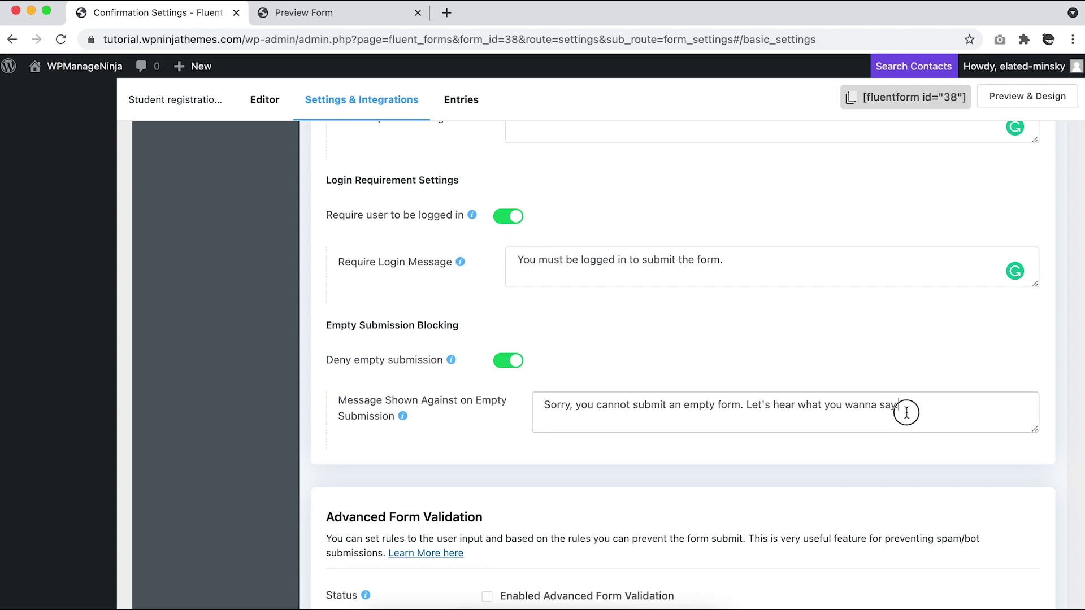
left_click(565, 443)
scroll(566, 443, "down", 5)
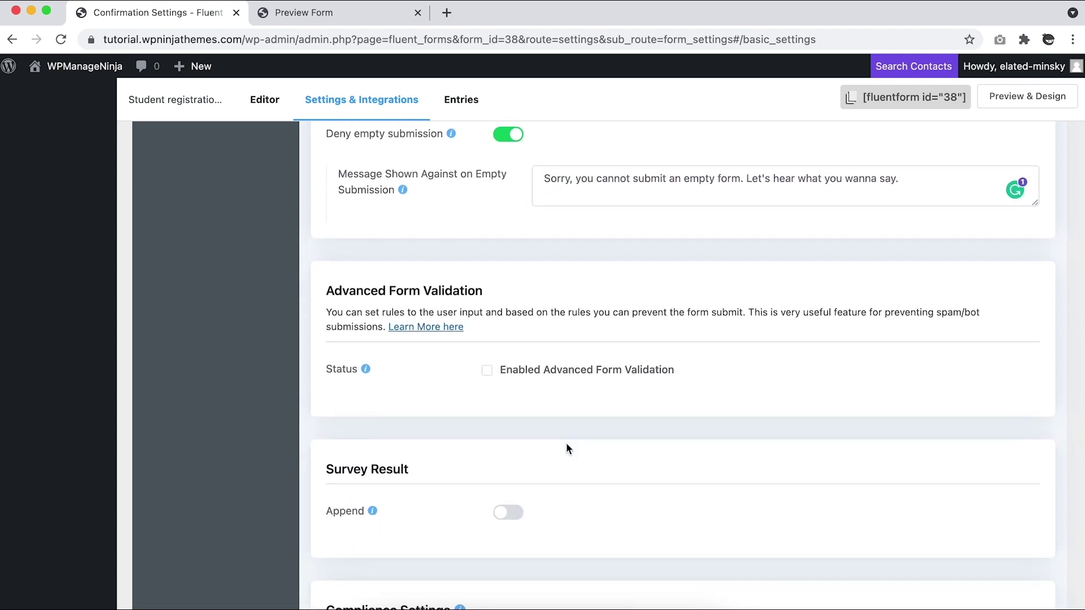
- Enable advanced validation with an Email 'equal' rule that fails submissions when conditions match
left_click_drag(326, 291, 489, 290)
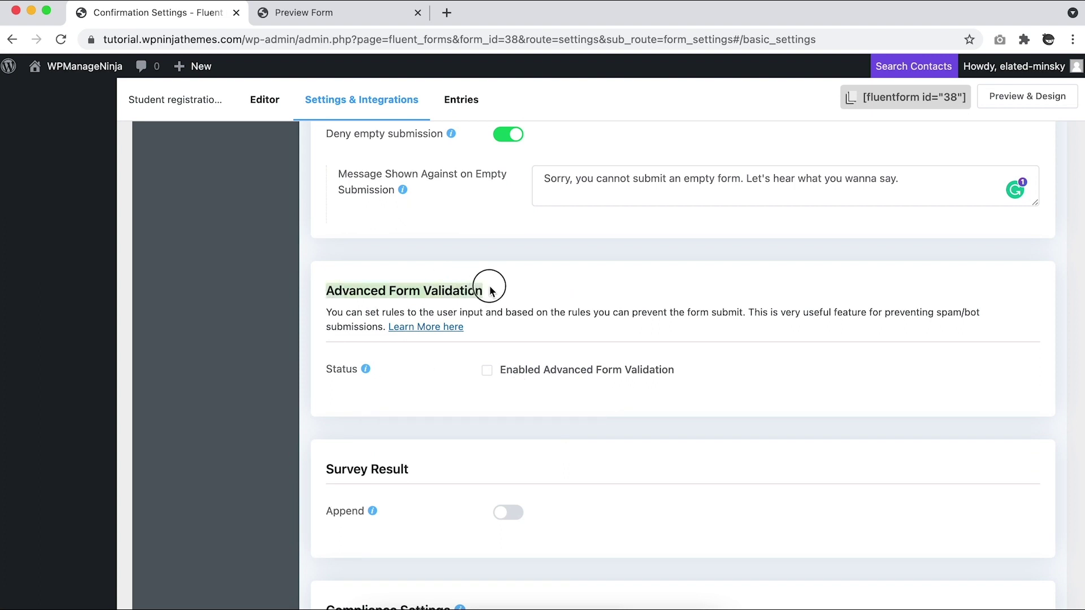
left_click(487, 369)
scroll(526, 382, "down", 2)
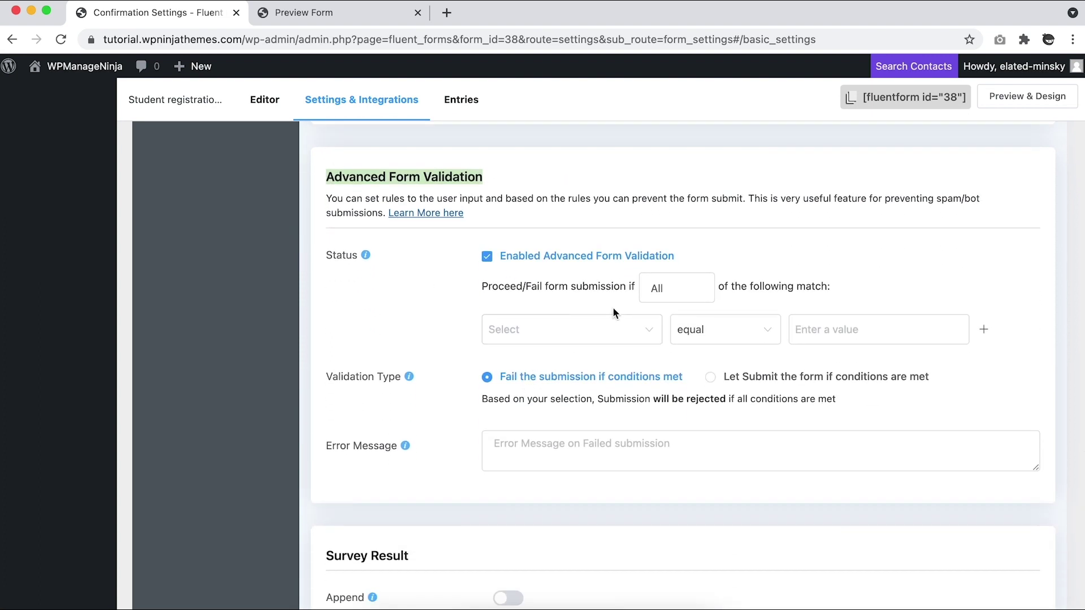
left_click(651, 331)
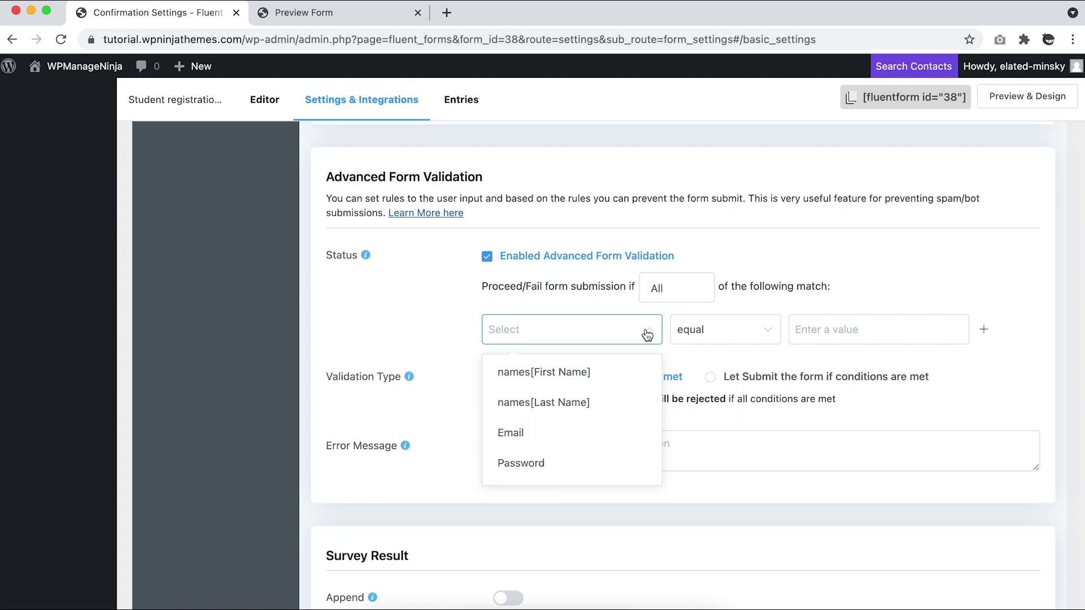
left_click(595, 433)
left_click(759, 332)
scroll(678, 322, "down", 2)
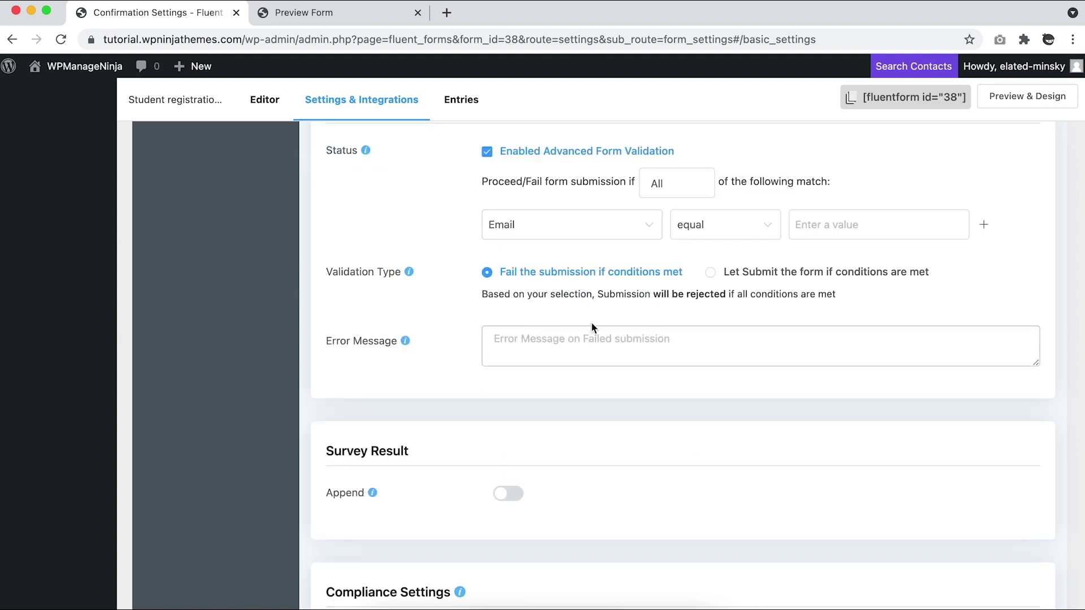
left_click(711, 272)
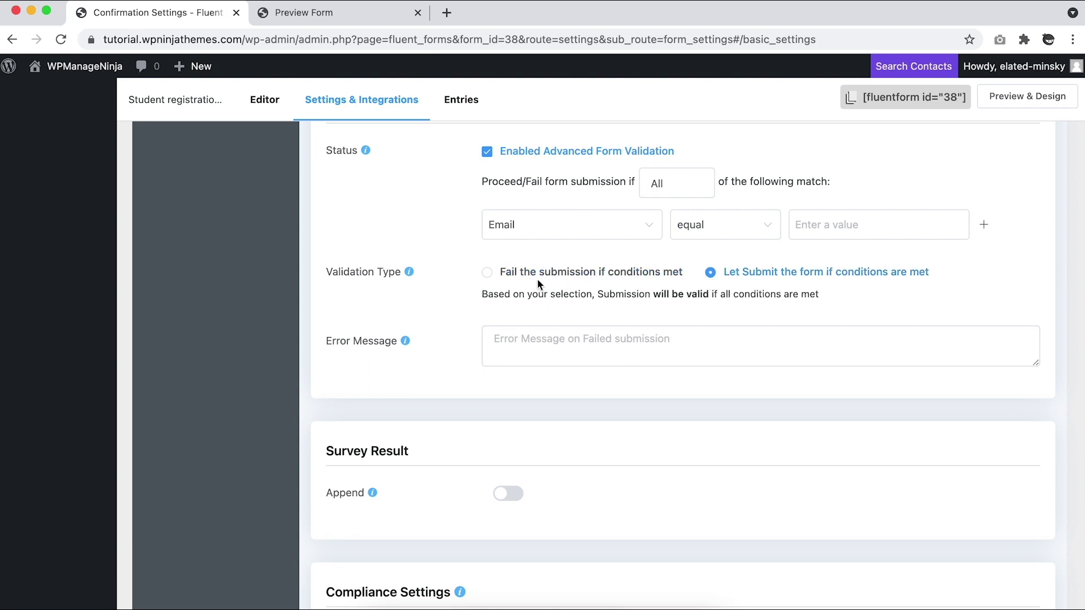
left_click(487, 272)
left_click(520, 348)
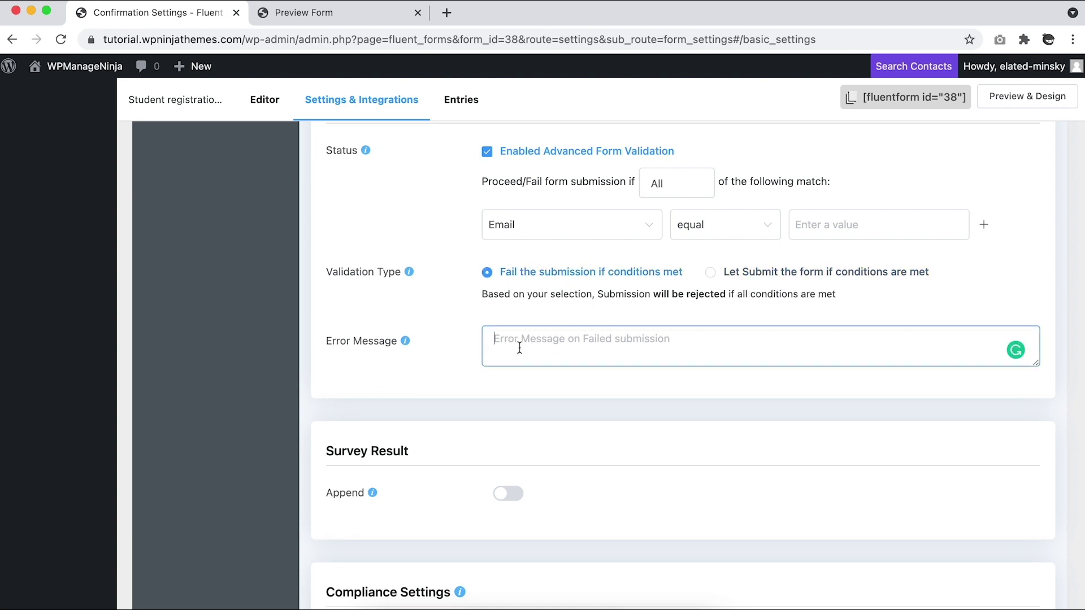
scroll(520, 348, "down", 3)
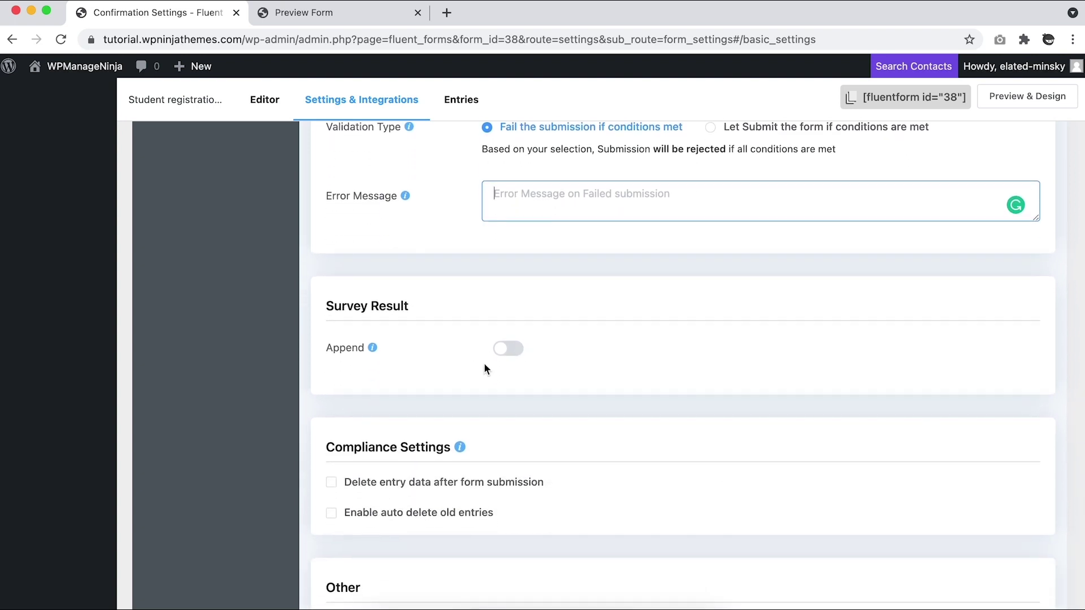
- Switch on Survey Result Append, leaving Show Label and Show Count off
left_click(513, 352)
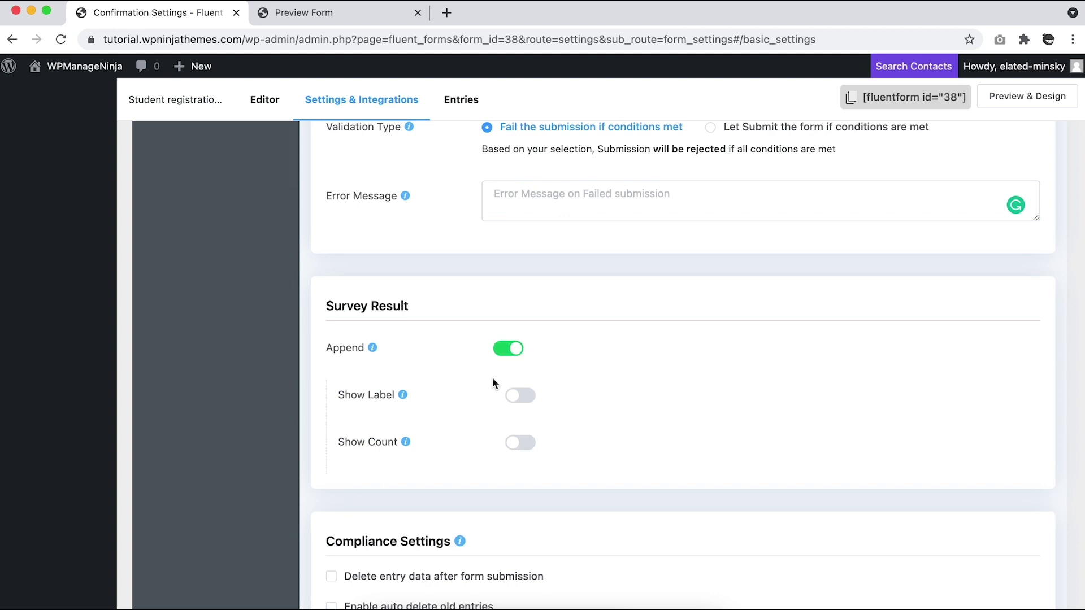
scroll(492, 382, "down", 1)
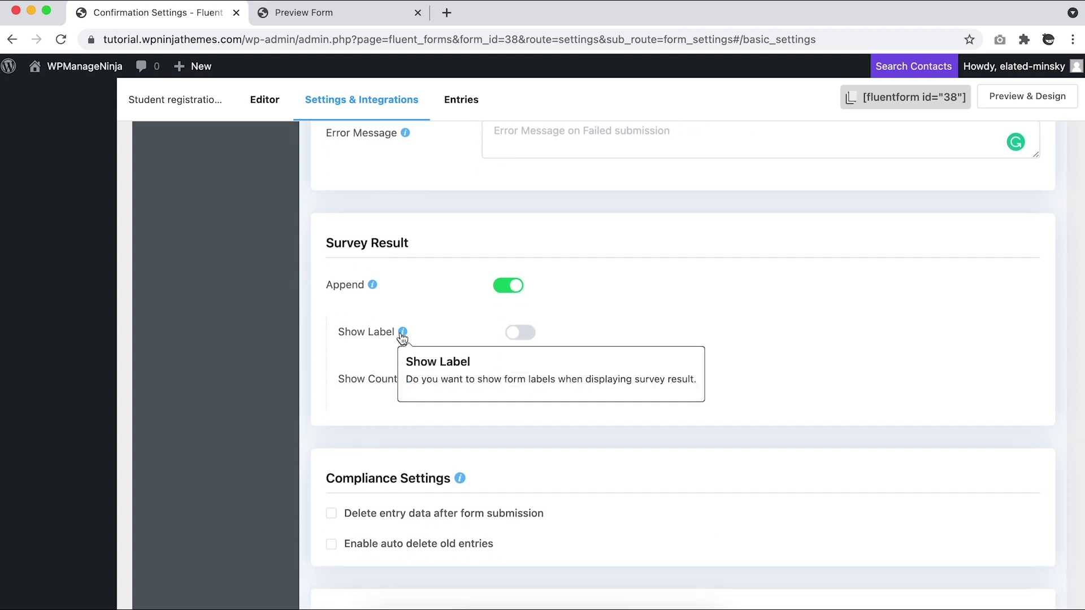
mouse_move(406, 442)
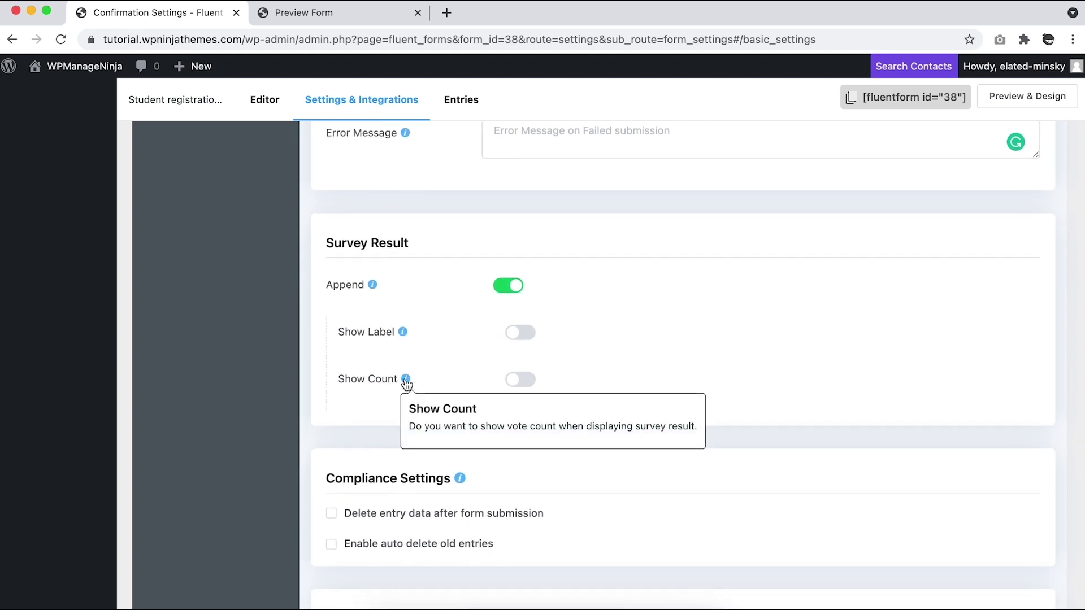
scroll(475, 384, "down", 2)
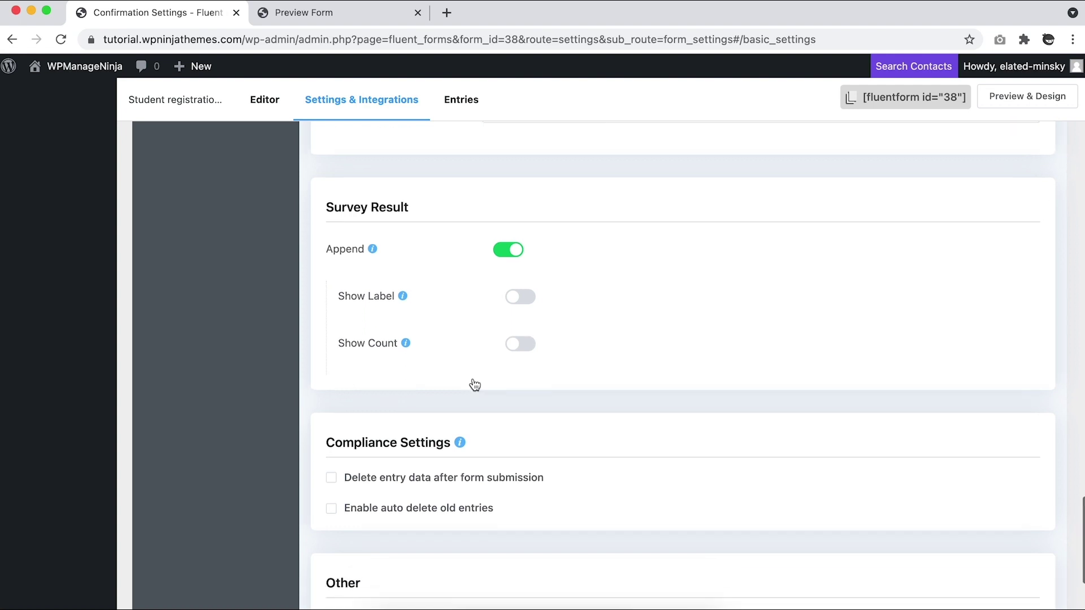
scroll(475, 384, "down", 2)
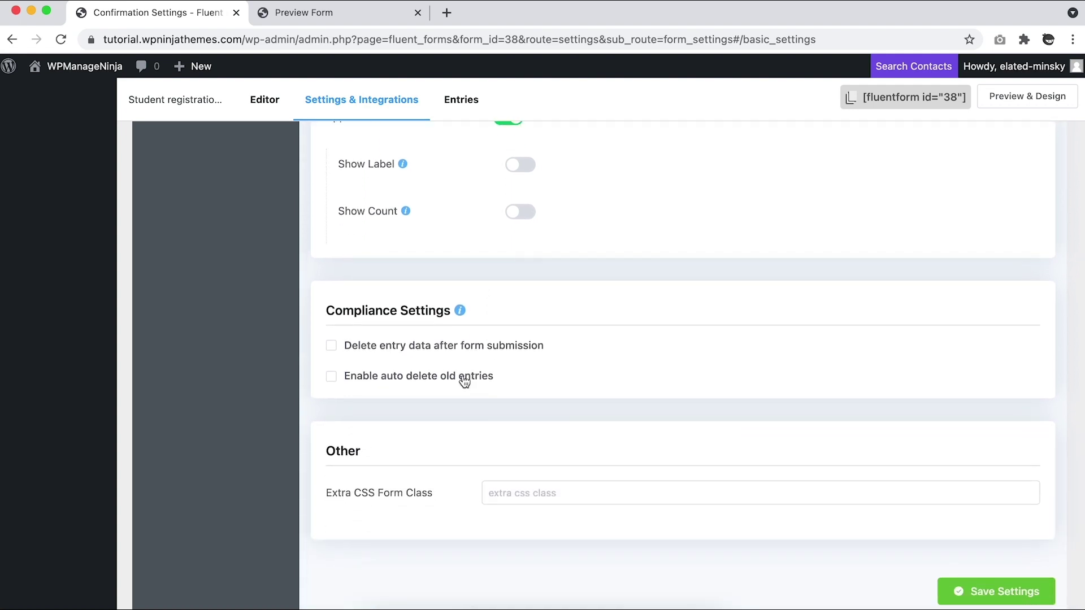
- Leave deletion on submission off and auto-delete entries older than 30 days
left_click(331, 346)
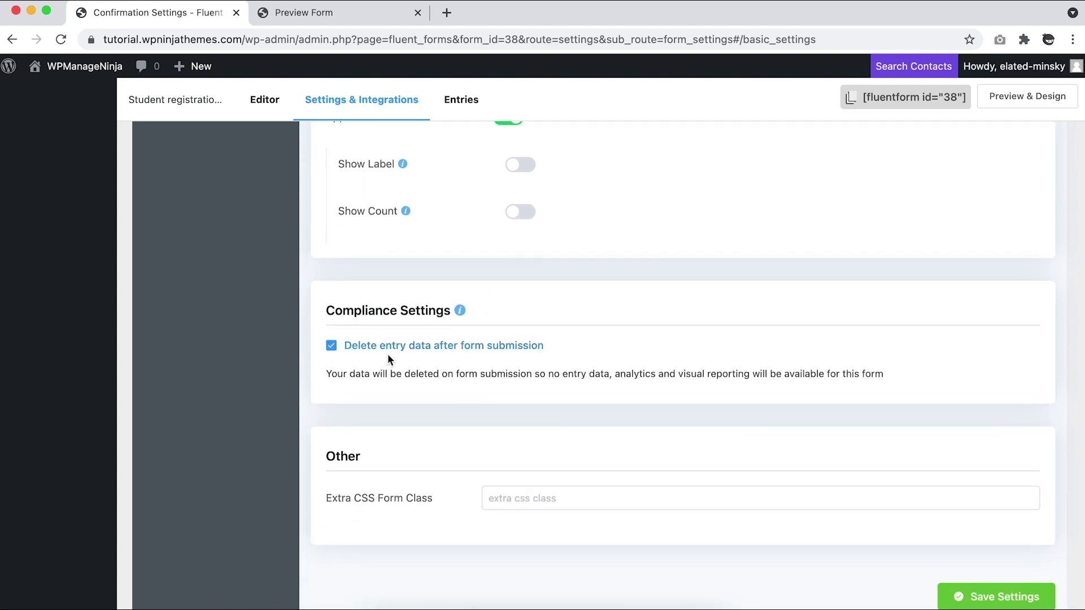
left_click(332, 347)
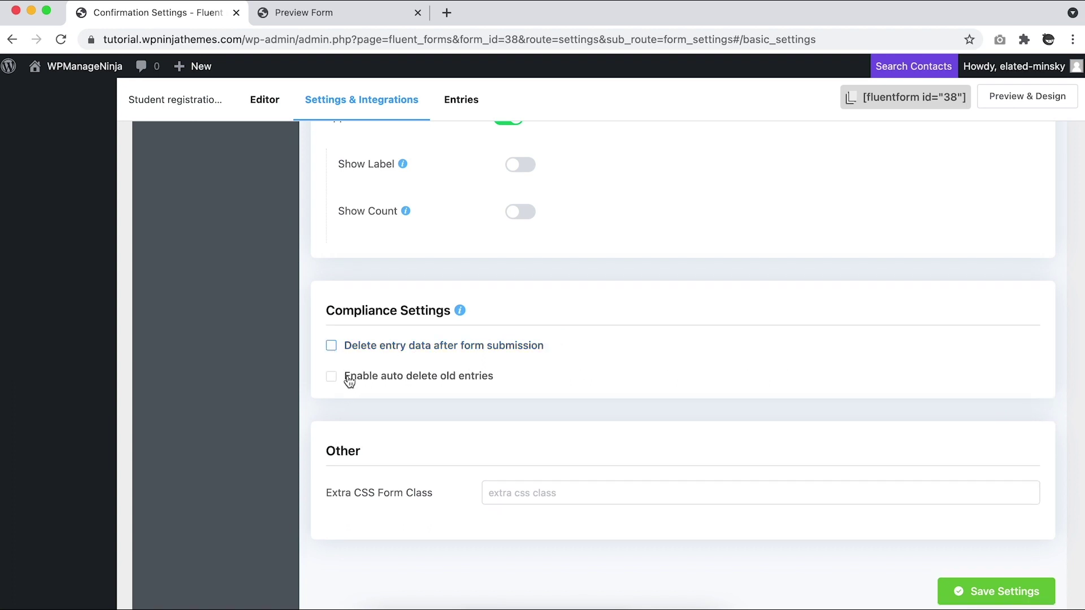
left_click(331, 346)
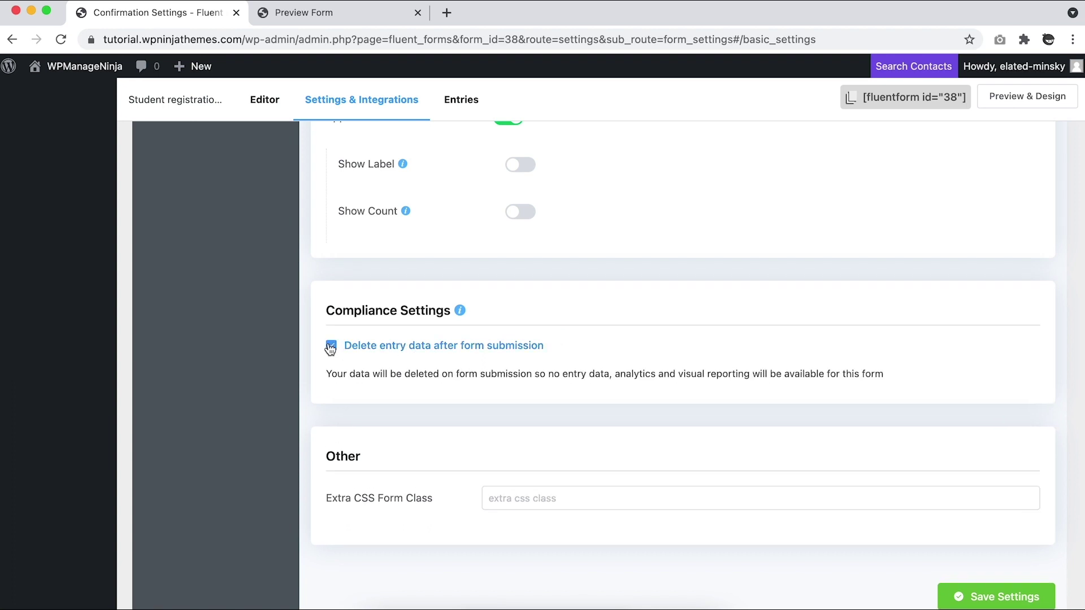
left_click(331, 346)
left_click(332, 375)
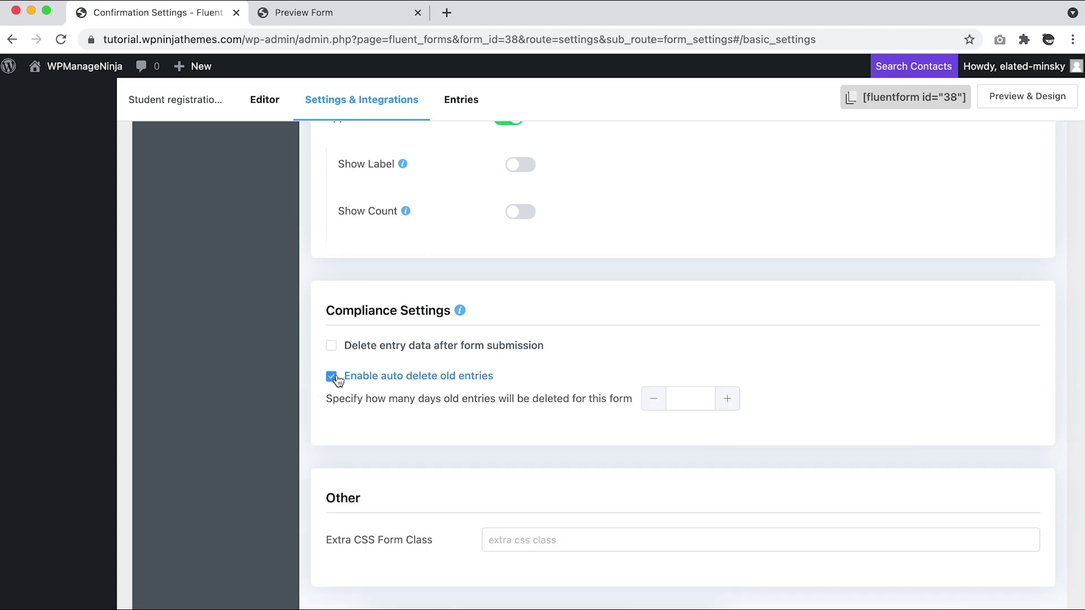
left_click(709, 399)
type("30")
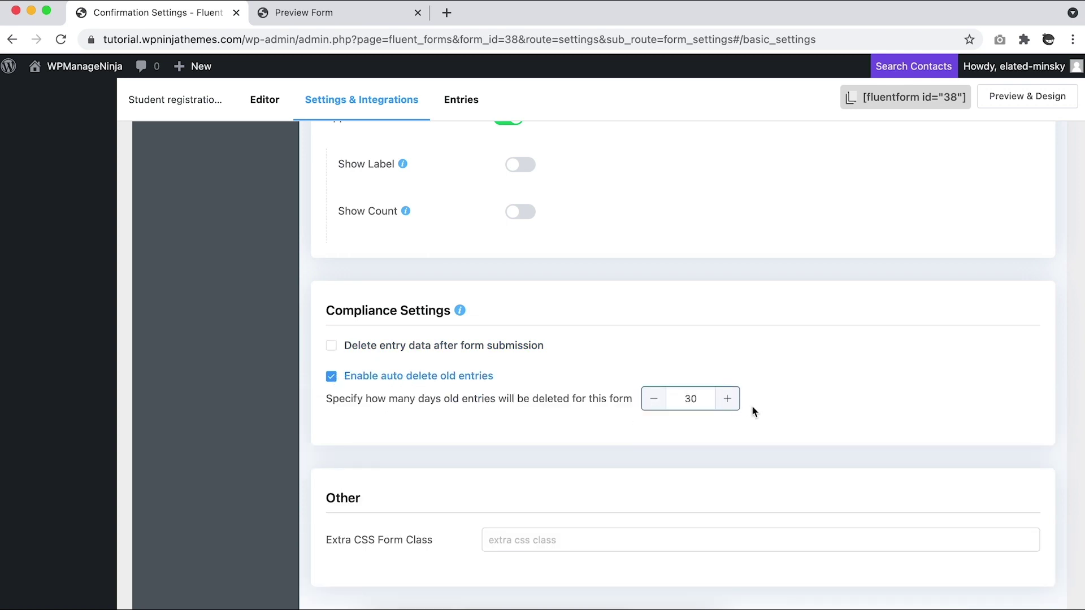
left_click(760, 415)
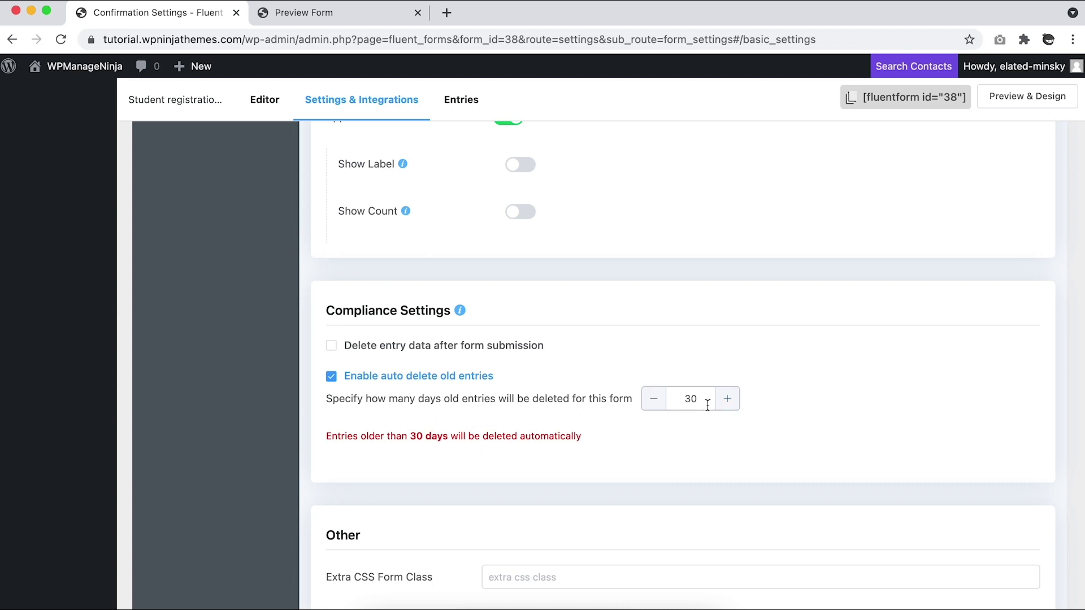
scroll(594, 450, "down", 2)
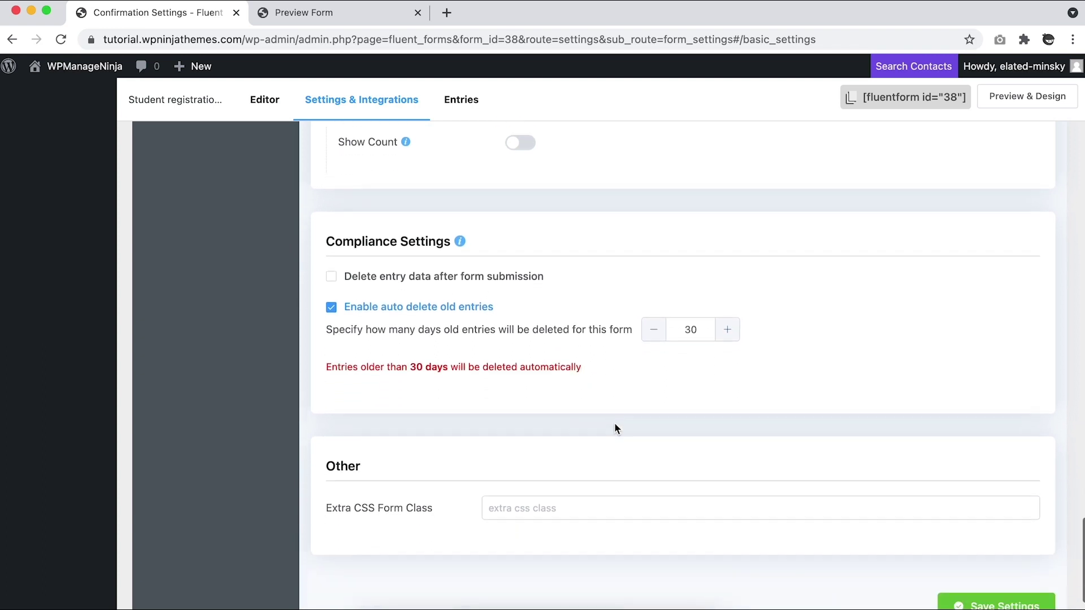
scroll(614, 424, "down", 2)
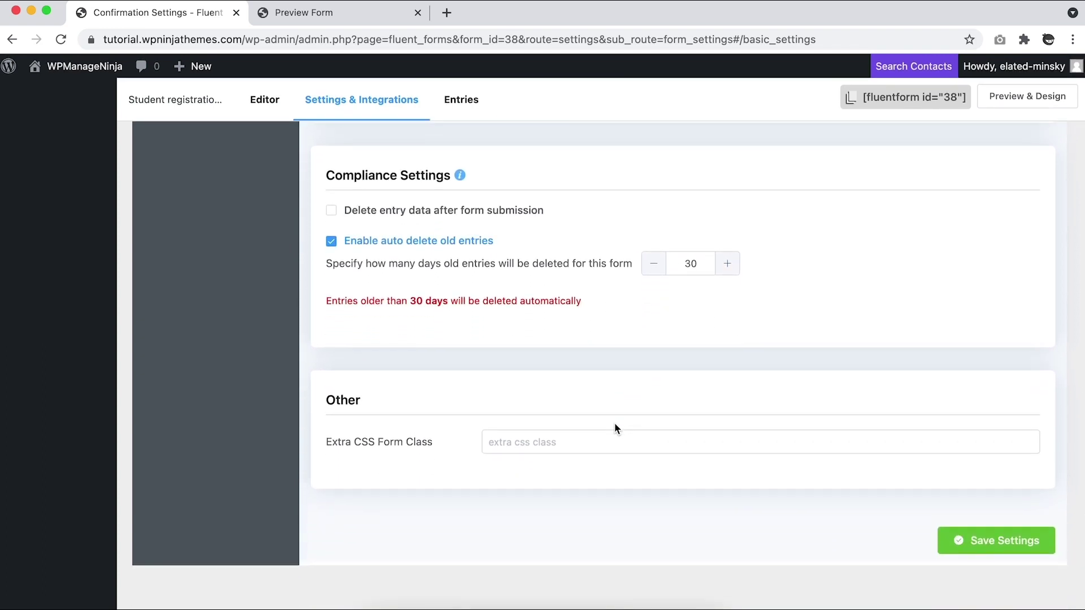
- Save the Form Settings page with the 30-day auto-delete kept
left_click(572, 442)
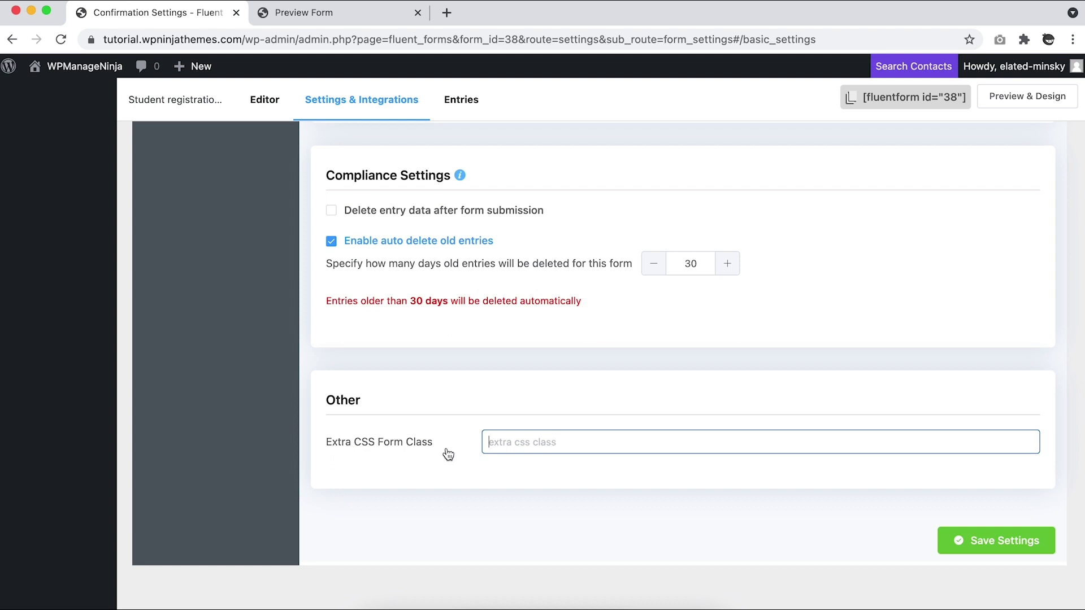
left_click_drag(434, 447, 330, 437)
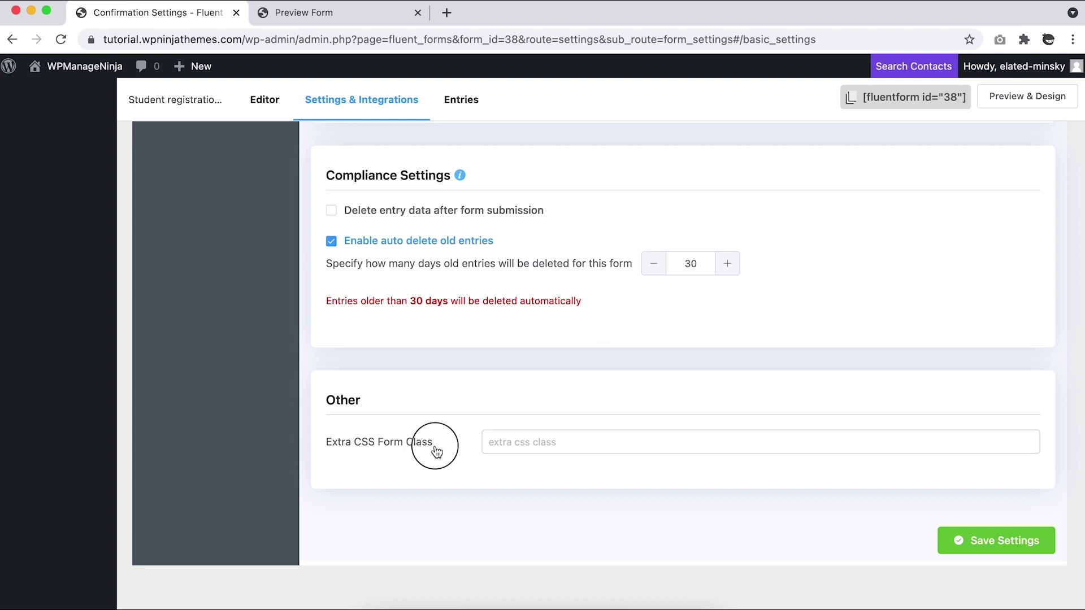
left_click(467, 484)
left_click(1003, 551)
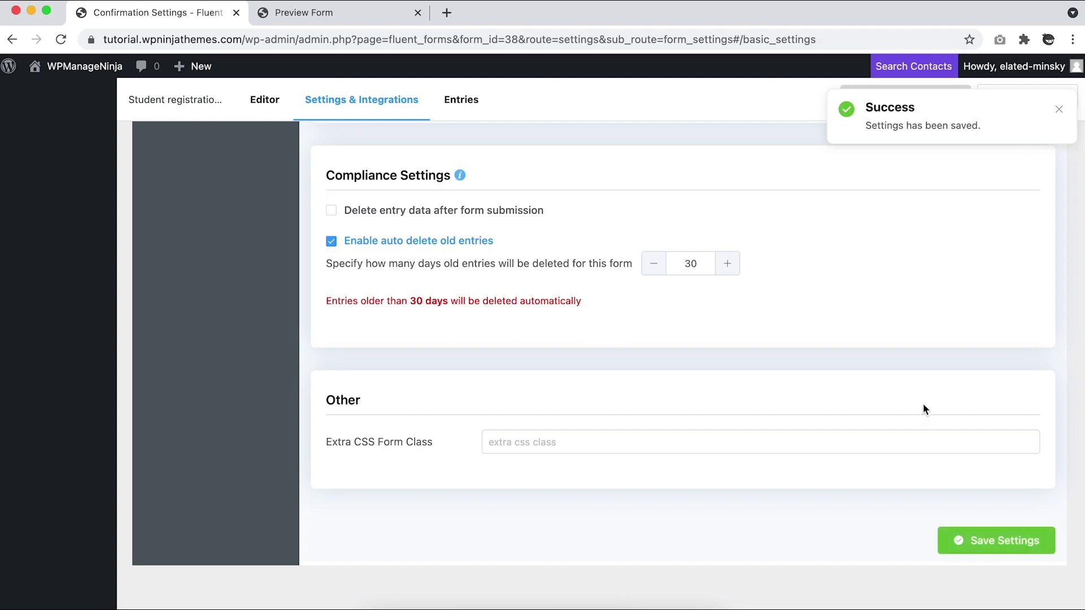
scroll(923, 404, "up", 5)
scroll(923, 403, "up", 5)
scroll(923, 403, "up", 5)
scroll(923, 404, "up", 3)
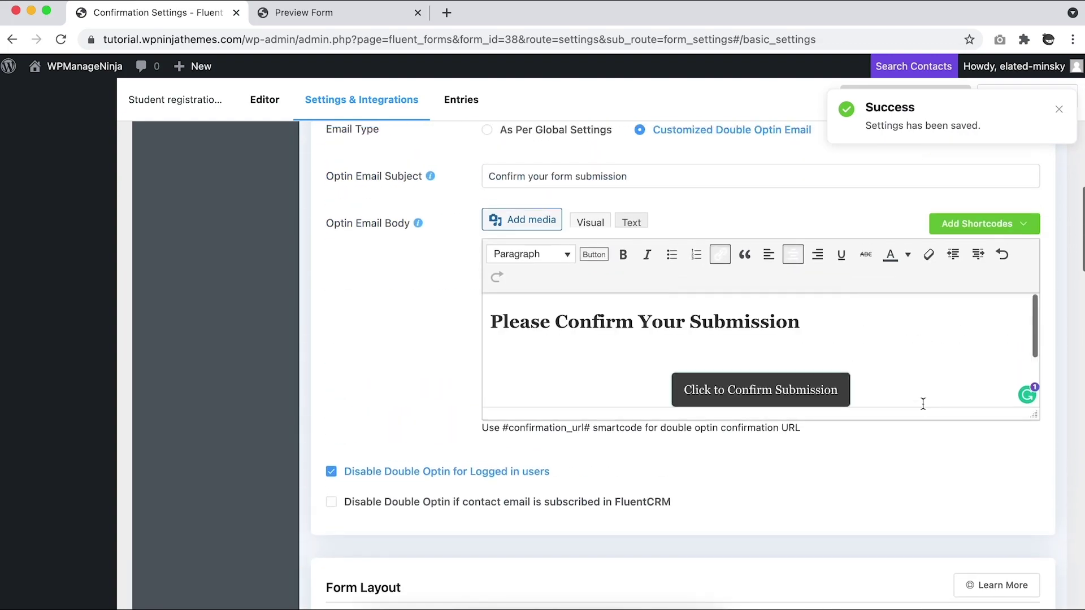
scroll(449, 357, "up", 2)
scroll(449, 357, "up", 8)
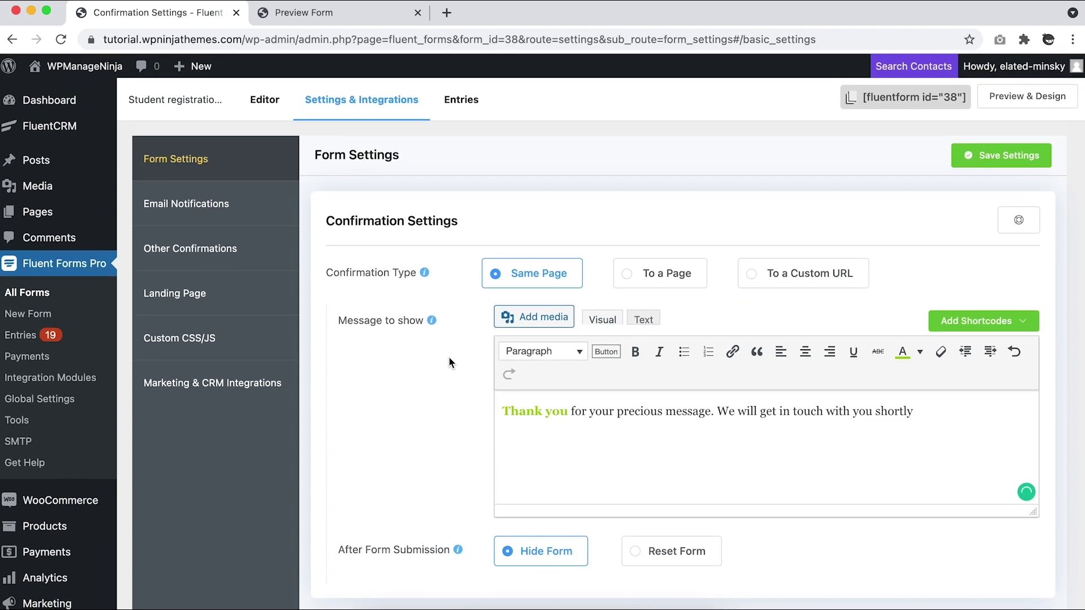
- Add a new Customer email notification sent to the form's Email field
left_click(194, 202)
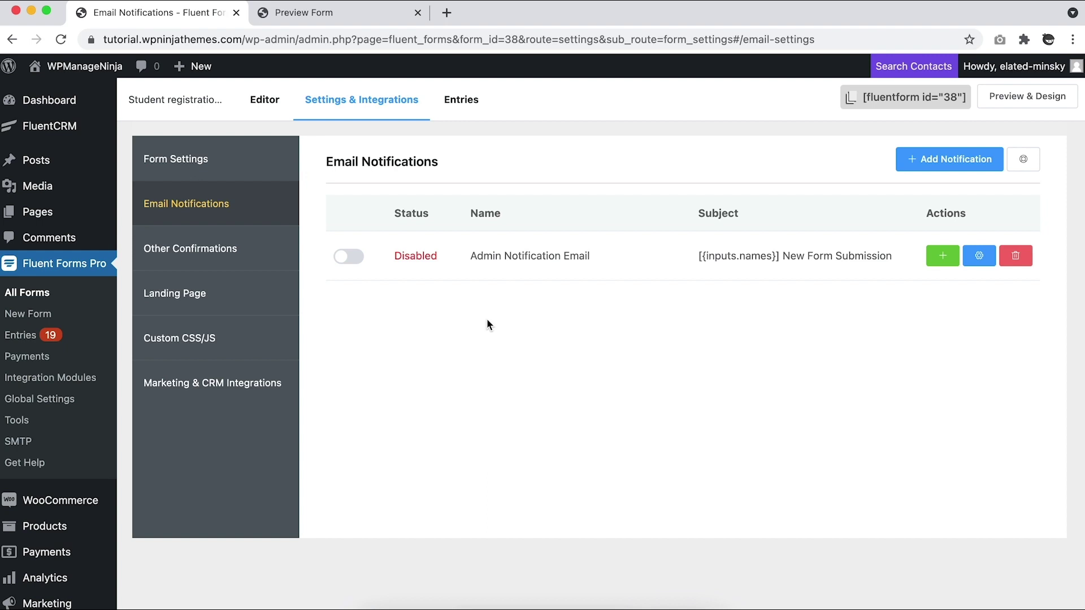
left_click(949, 163)
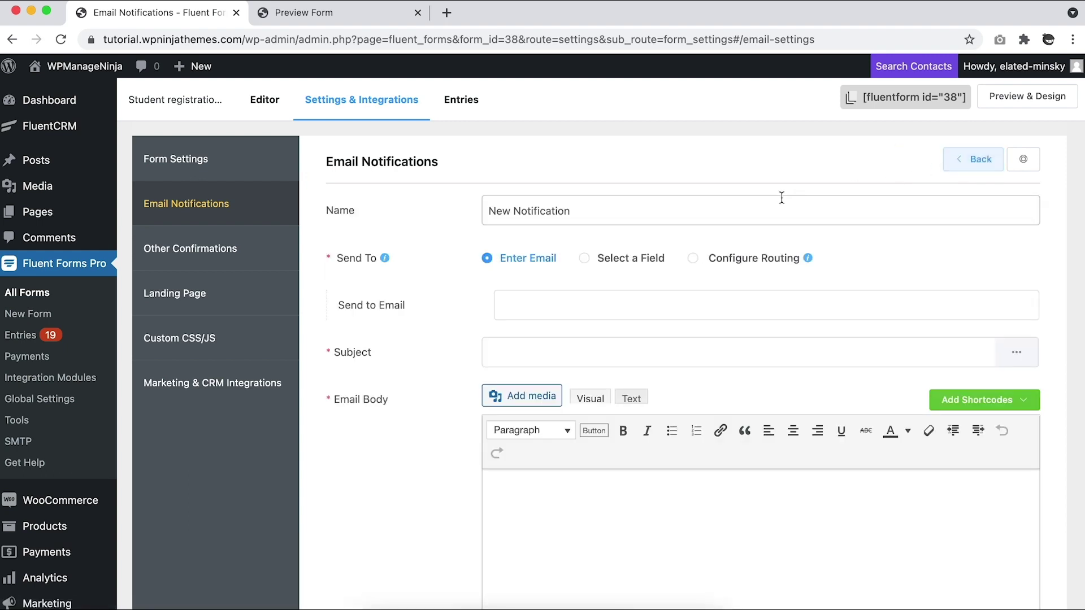
left_click_drag(611, 208, 462, 208)
type("Customer notification")
left_click(586, 259)
left_click(589, 296)
left_click(525, 346)
scroll(681, 313, "down", 1)
- Write a congratulations subject that includes the first_name shortcode
left_click(680, 312)
left_click(1013, 322)
left_click(826, 319)
type("Hello")
key("BackSpace")
key("BackSpace")
key("BackSpace")
type("Congratulation")
left_click(1016, 313)
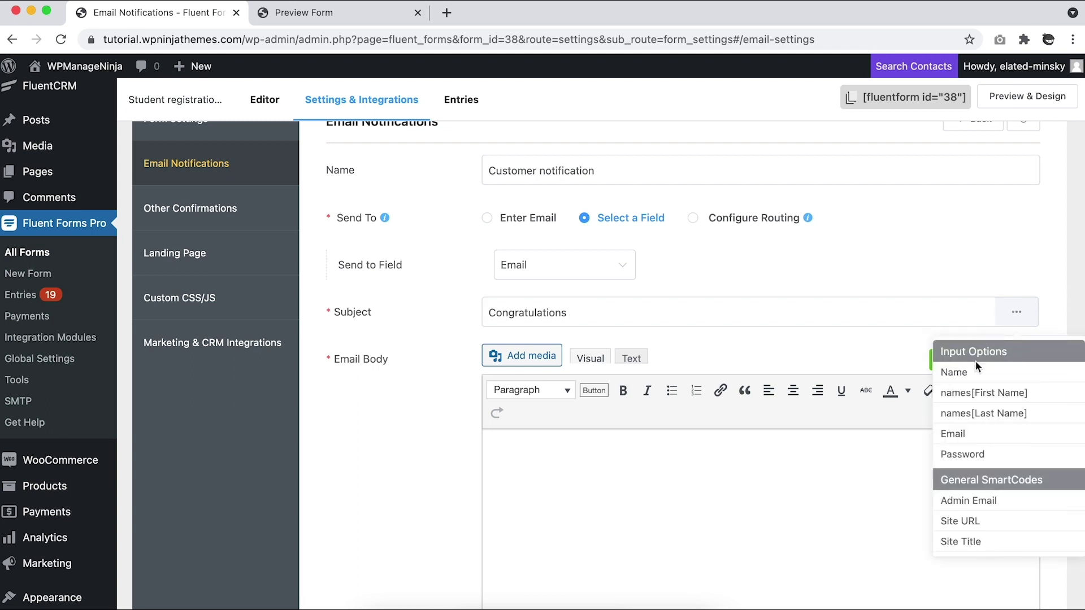
left_click(975, 394)
left_click(798, 316)
type(",")
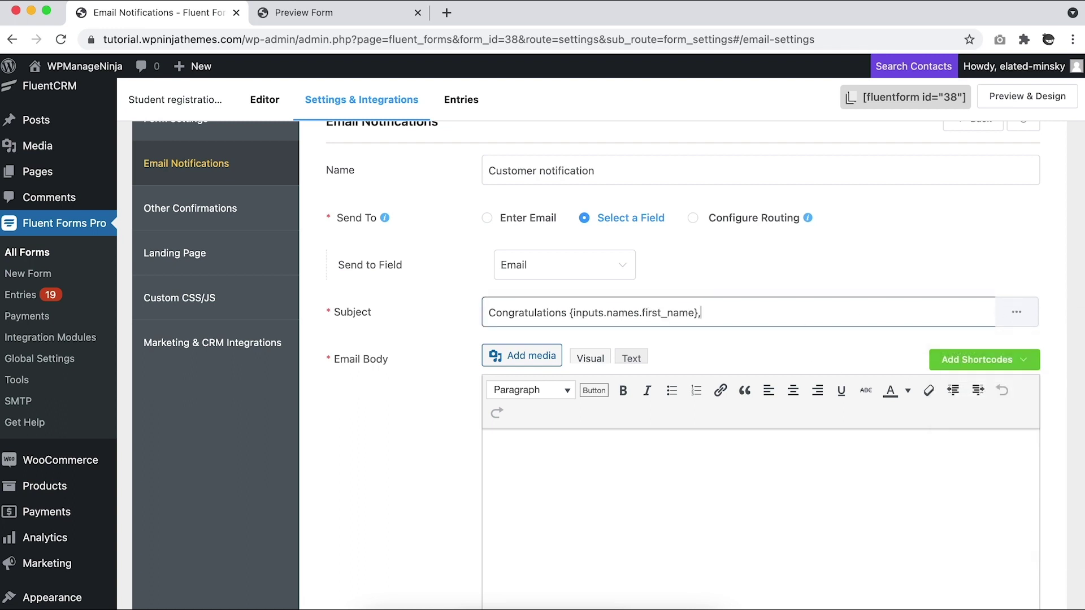
type(" Your form submission is successfu")
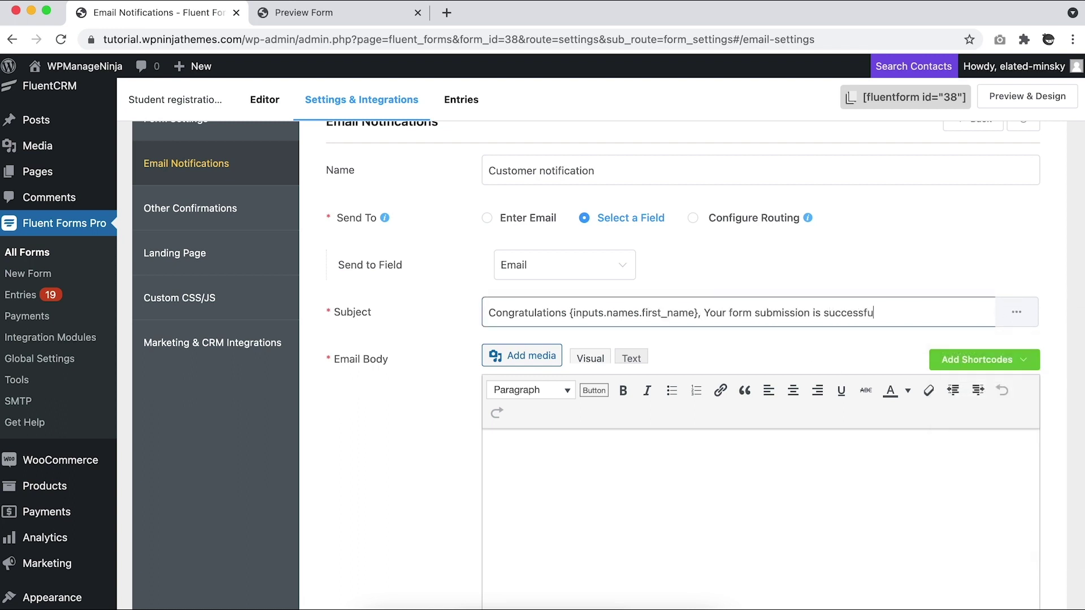
type("l.")
left_click(992, 268)
scroll(992, 269, "down", 2)
- Copy the subject sentence into the email body and save the Customer notification
left_click(835, 405)
left_click(895, 237)
key("ctrl+a")
key("ctrl+c")
left_click(518, 375)
key("ctrl+v")
type("You can now proceed next.")
scroll(1018, 435, "down", 3)
scroll(1018, 435, "down", 2)
left_click(977, 550)
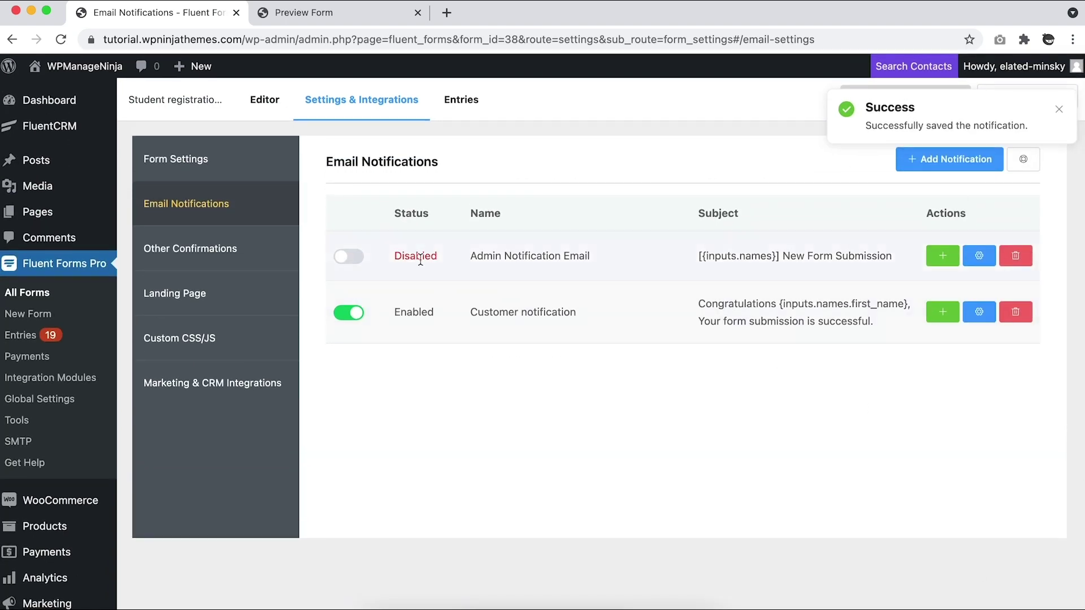
- Enable the Admin Notification Email and review its {wp.admin_email} recipient and subject
left_click(349, 256)
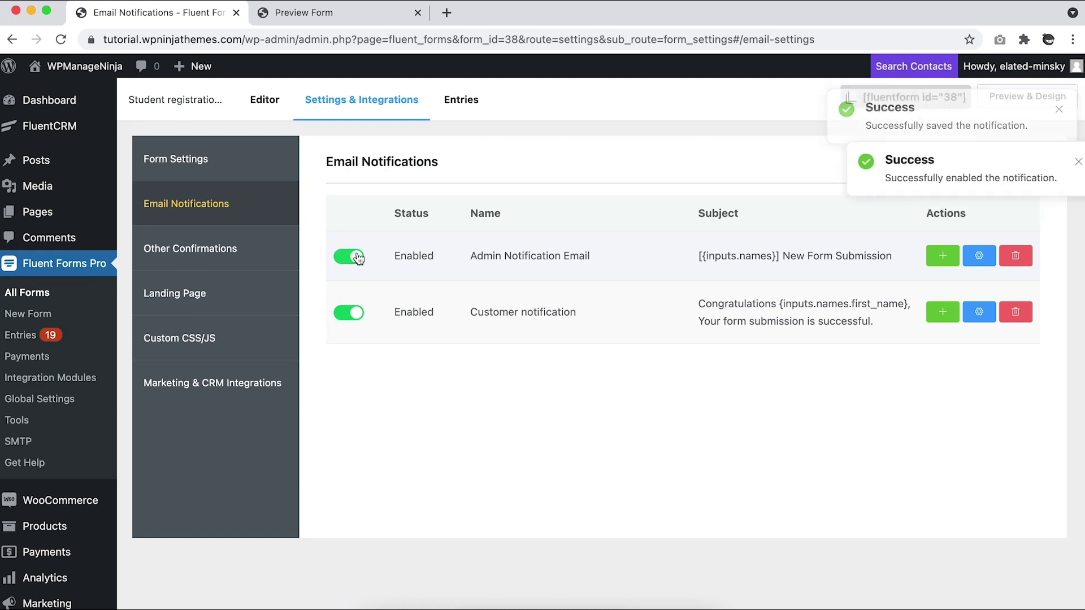
left_click(978, 257)
left_click(683, 302)
left_click_drag(685, 303, 492, 315)
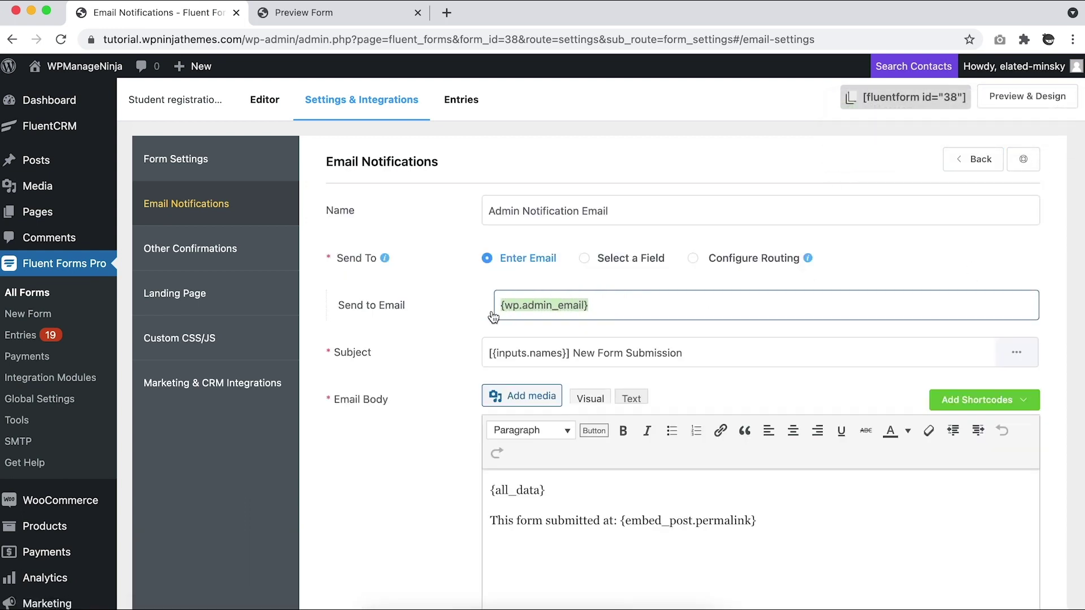
left_click(697, 351)
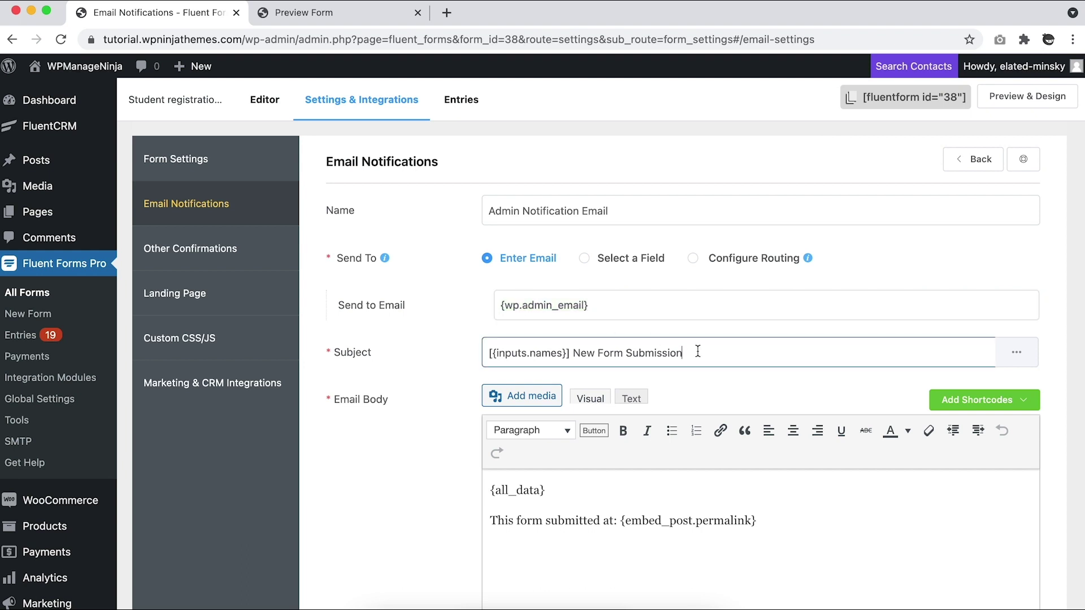
scroll(697, 351, "down", 1)
scroll(697, 374, "down", 1)
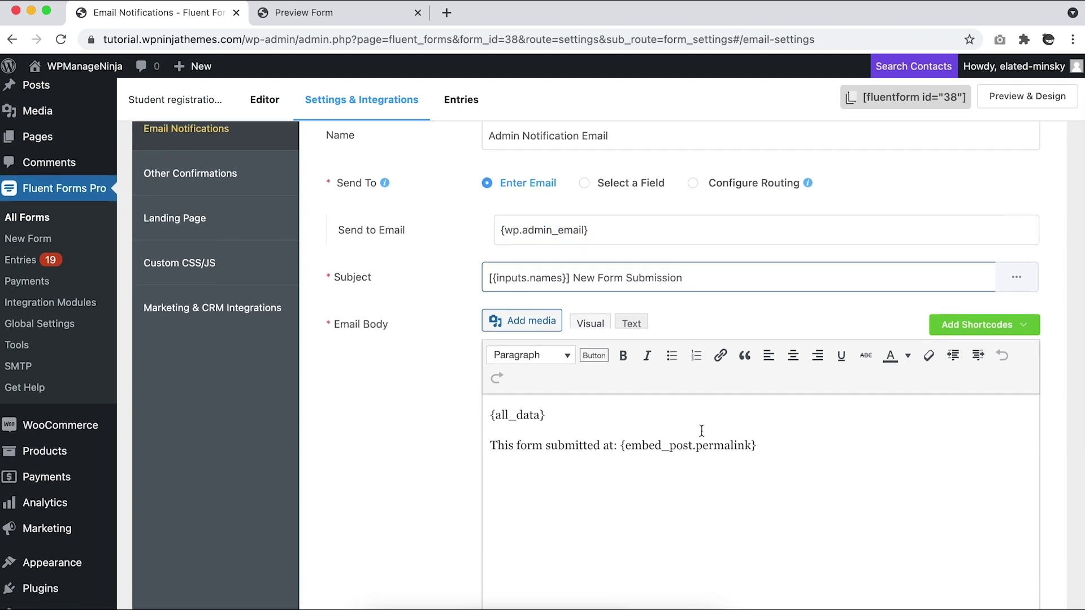
scroll(695, 449, "down", 2)
scroll(697, 455, "down", 3)
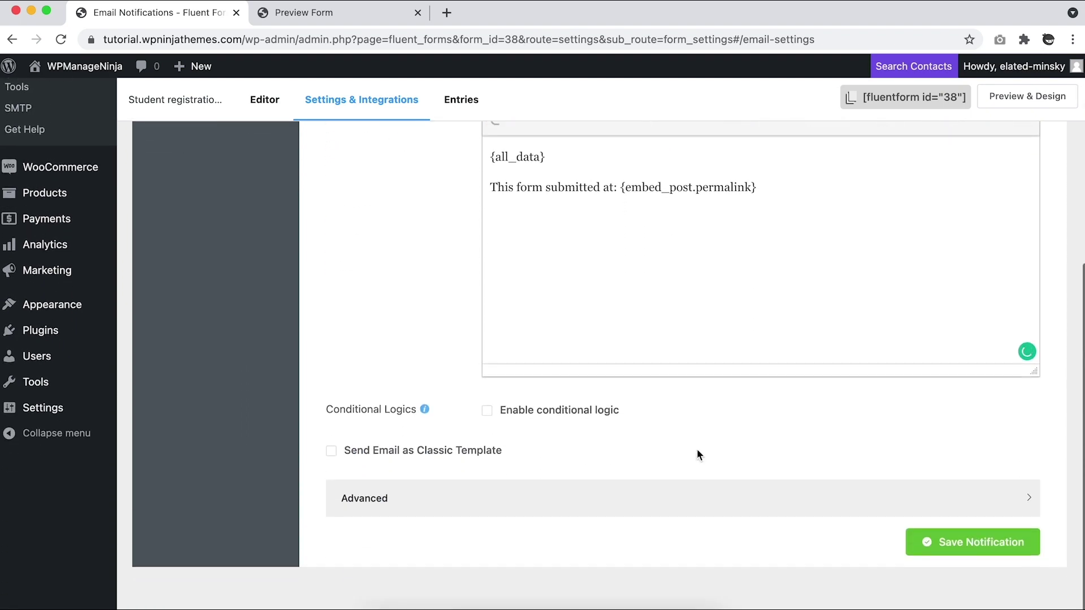
- Leave conditional sending off, review the advanced sender options, and save the admin notification
left_click(488, 413)
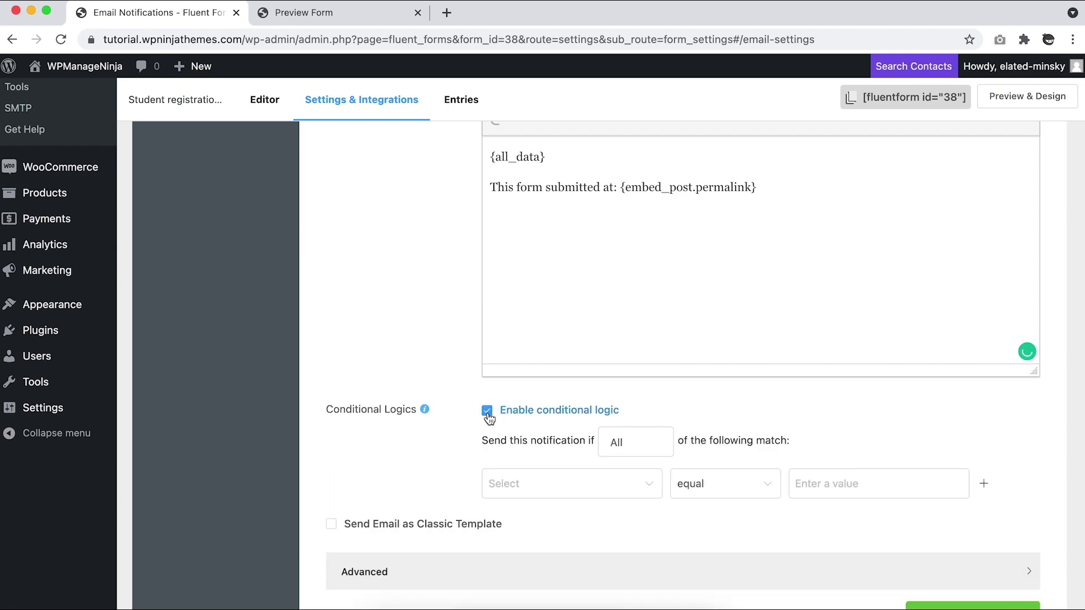
left_click(488, 413)
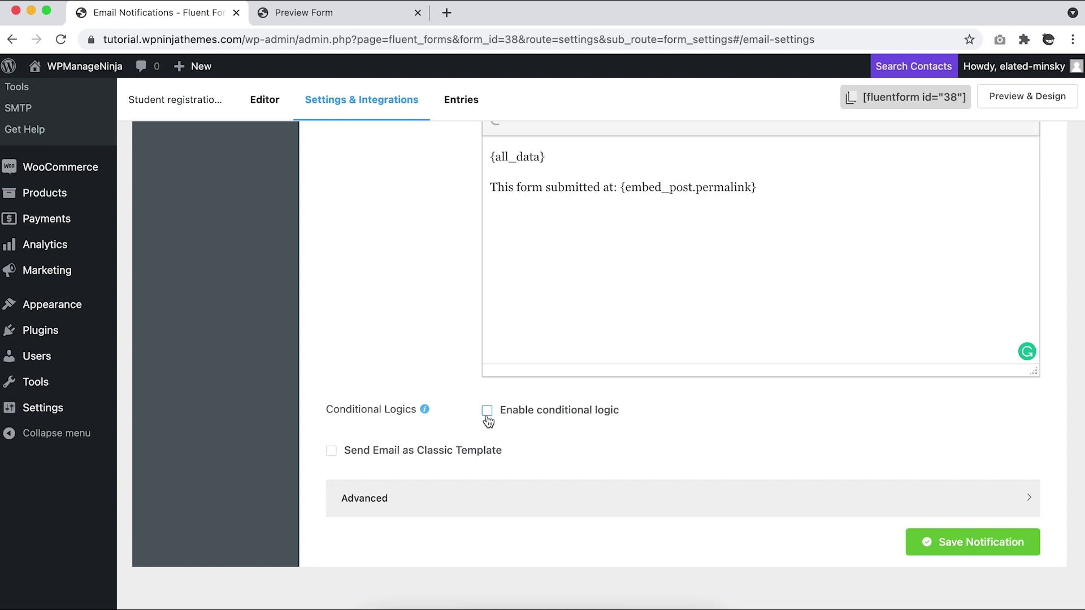
left_click(442, 505)
scroll(441, 504, "down", 3)
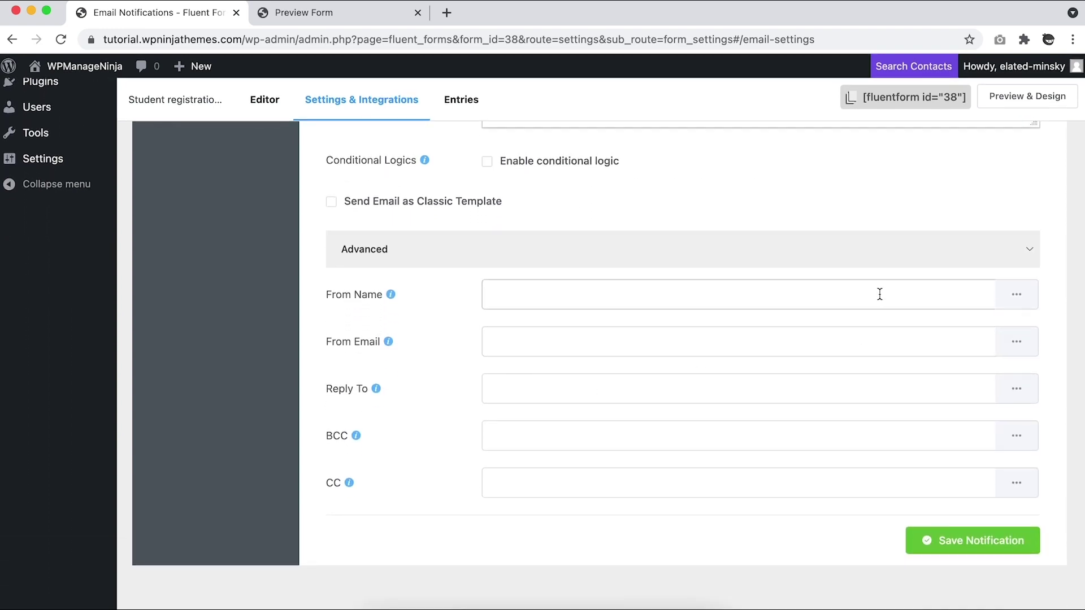
left_click(1009, 308)
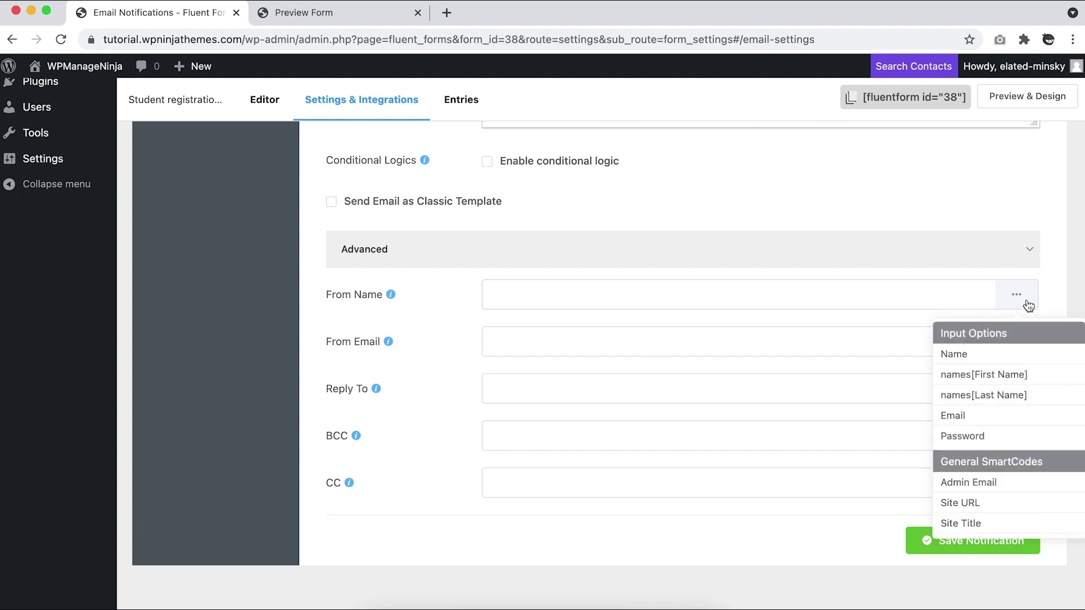
left_click(1058, 302)
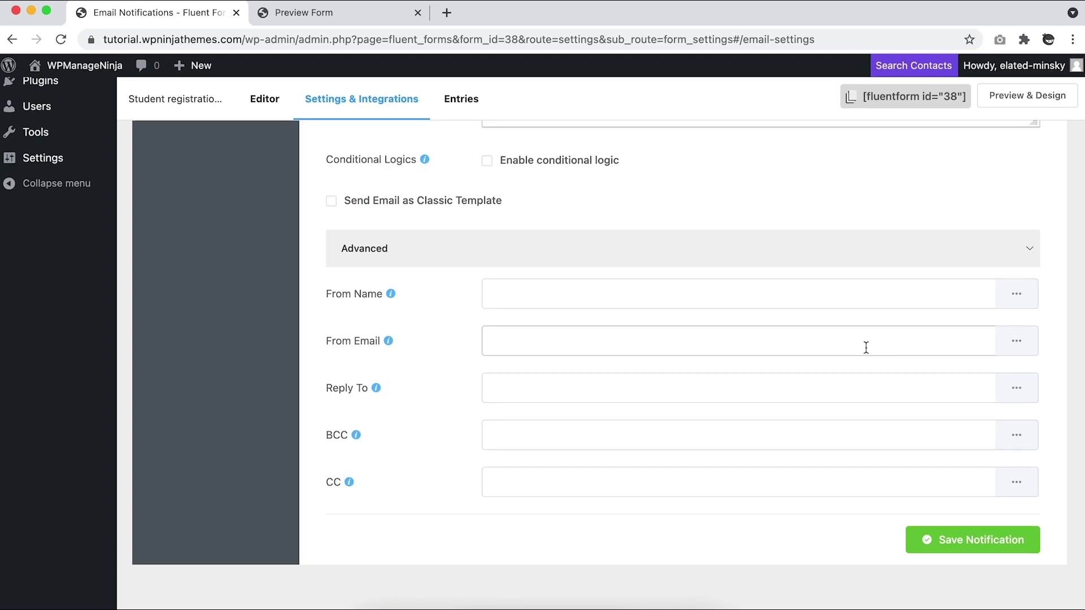
left_click(941, 540)
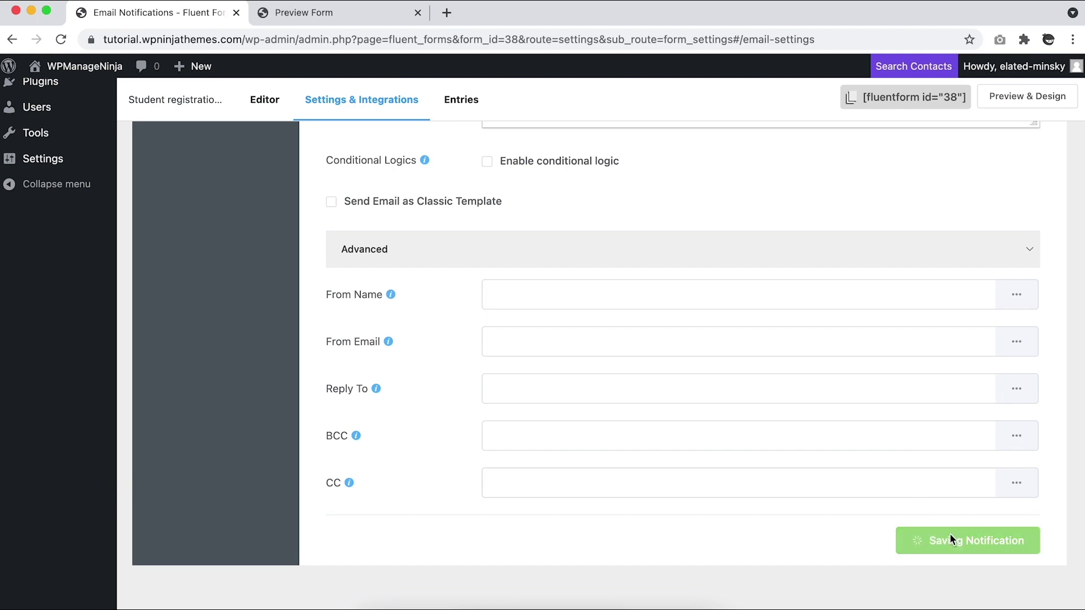
scroll(695, 305, "up", 5)
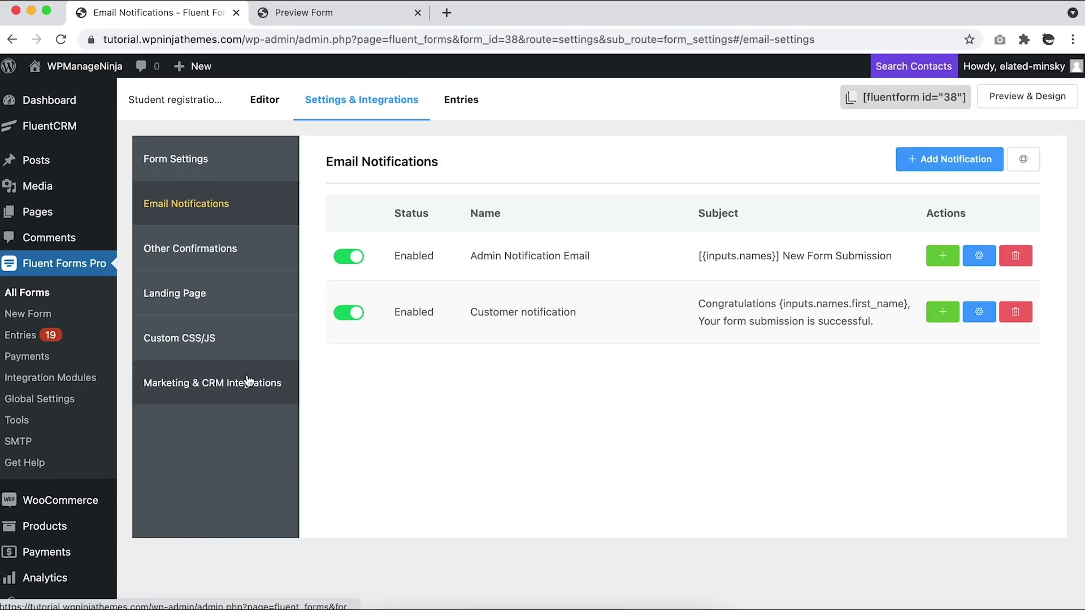
- Go to Marketing & CRM Integrations and list the integration types available to add
left_click(248, 381)
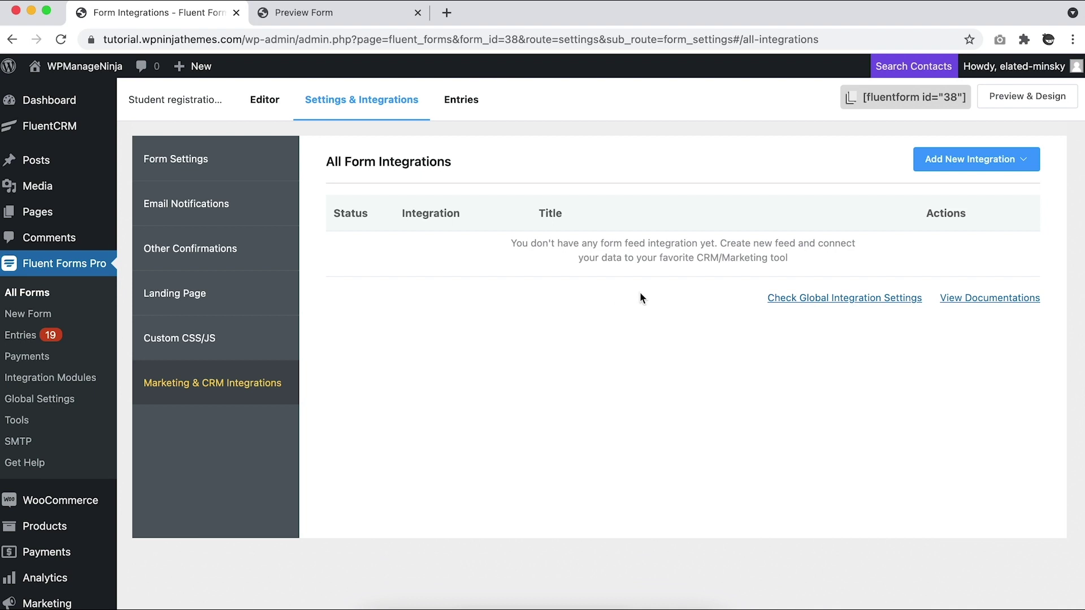
left_click(976, 167)
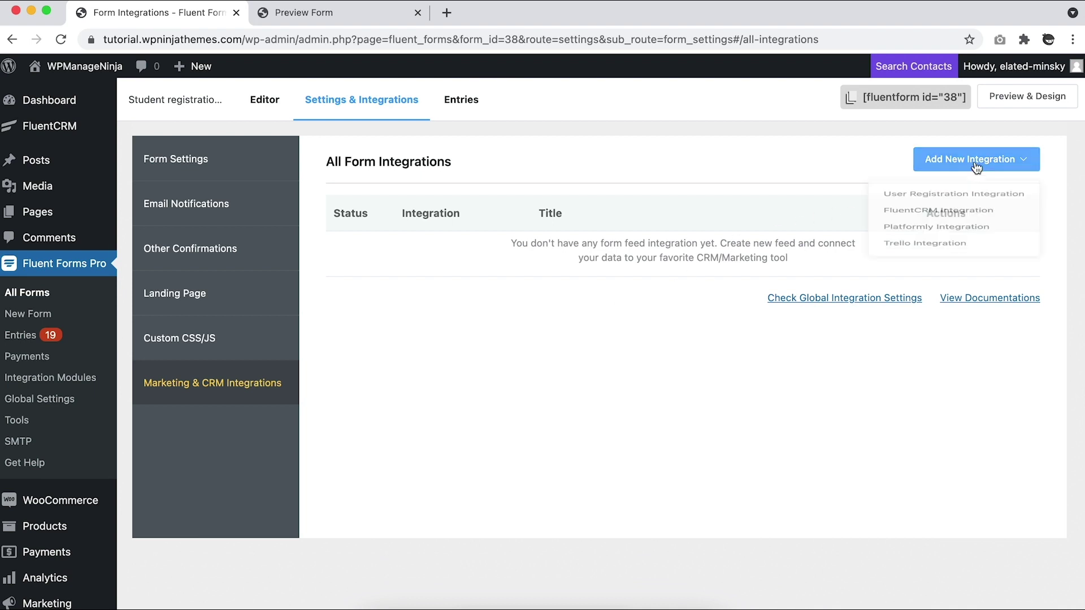
- Start a User Registration feed, map Email Address to Email, and leave User name empty
left_click(952, 204)
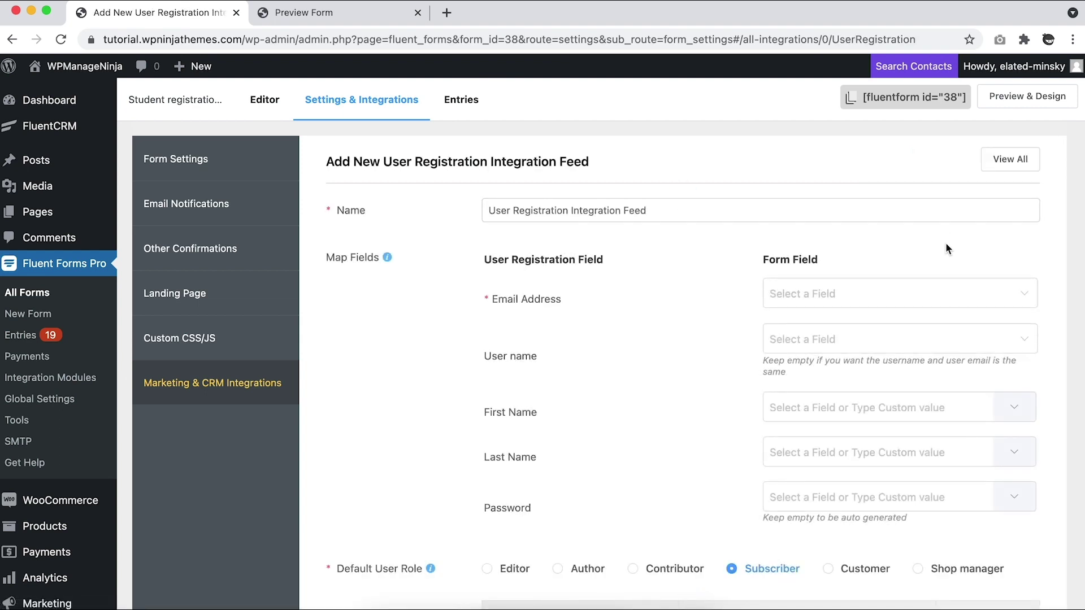
left_click(1025, 296)
left_click(984, 331)
left_click(1029, 343)
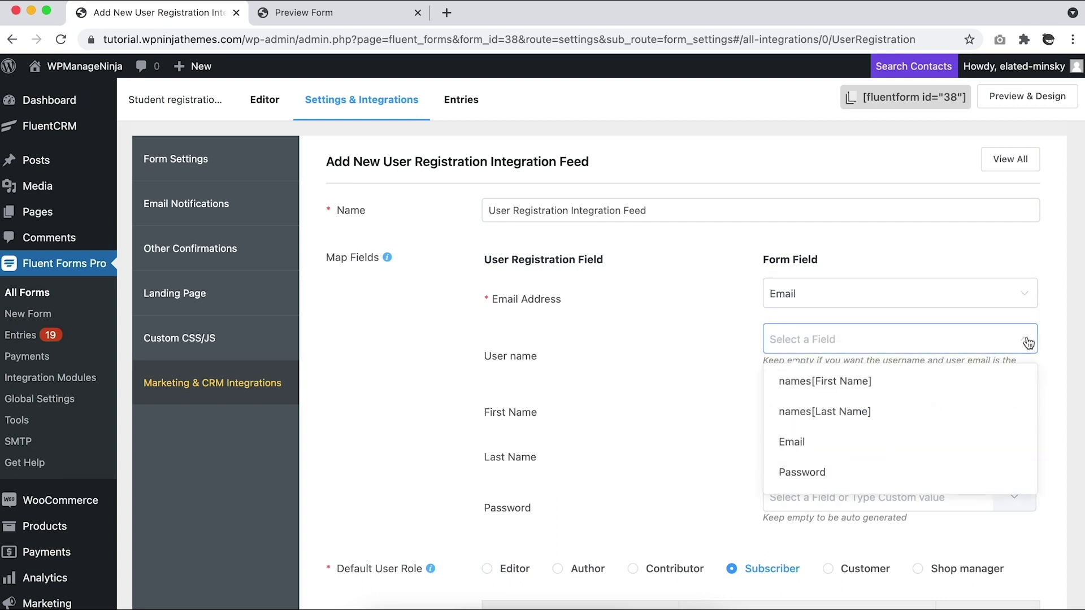
left_click(898, 406)
left_click(1011, 411)
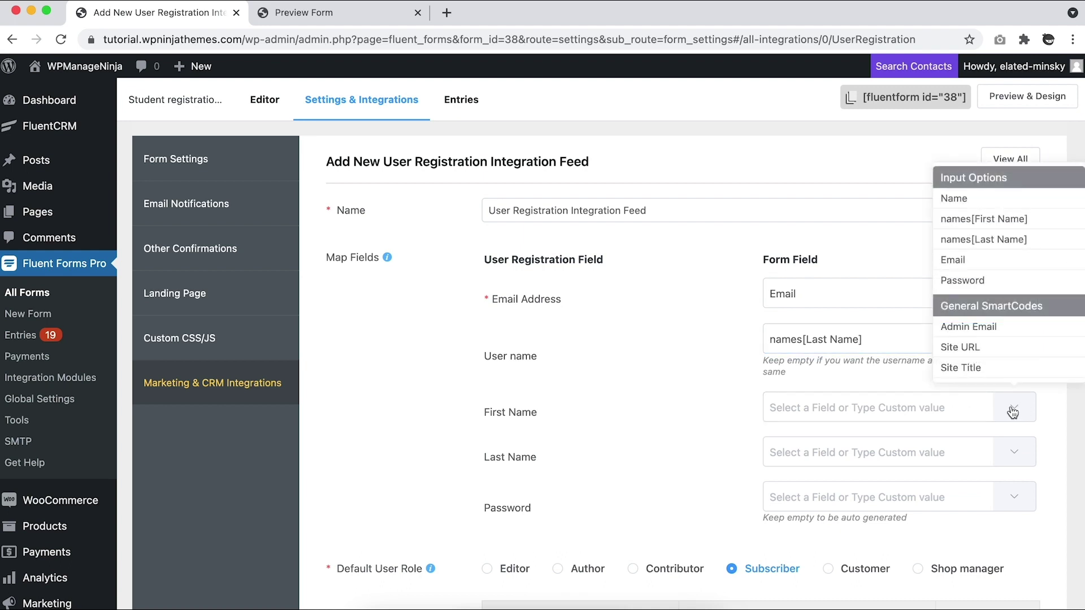
left_click(897, 384)
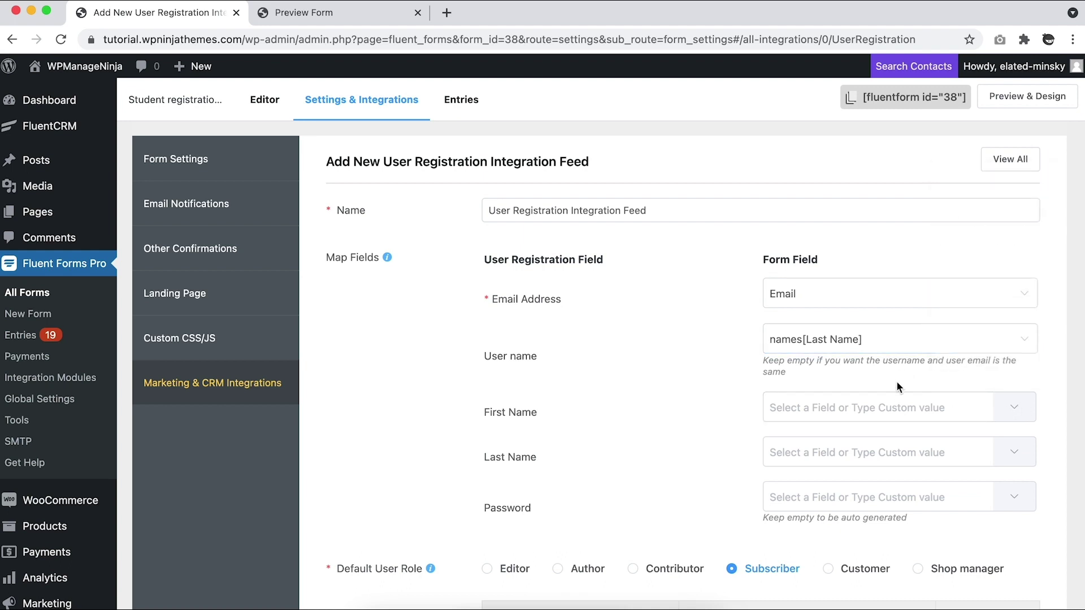
left_click(870, 344)
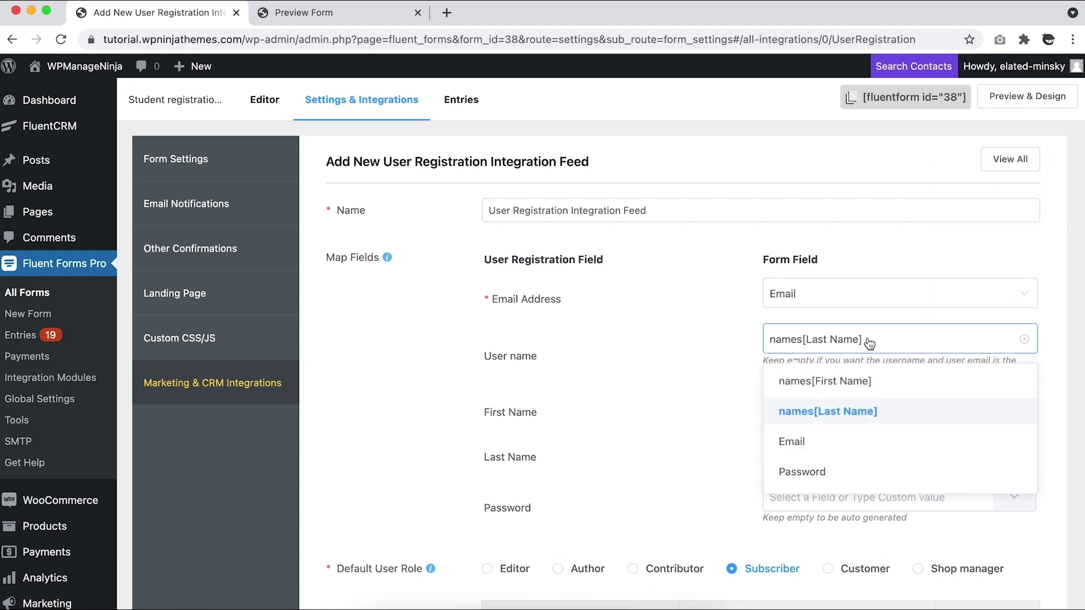
left_click(1026, 341)
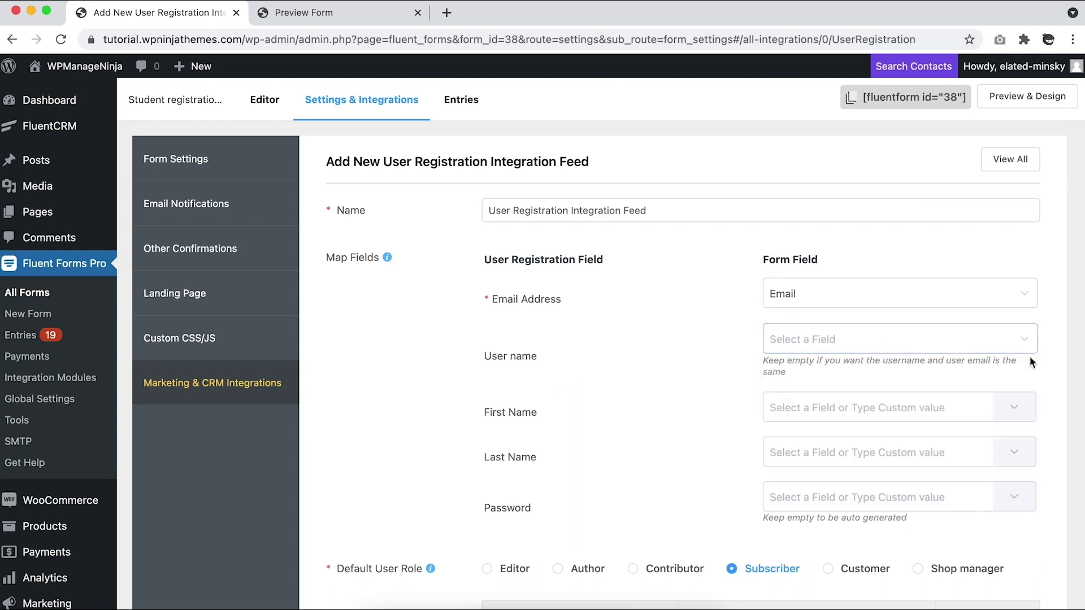
- Map First Name, Last Name and Password to names[First Name], names[Last Name] and Password
left_click(1017, 414)
left_click(988, 219)
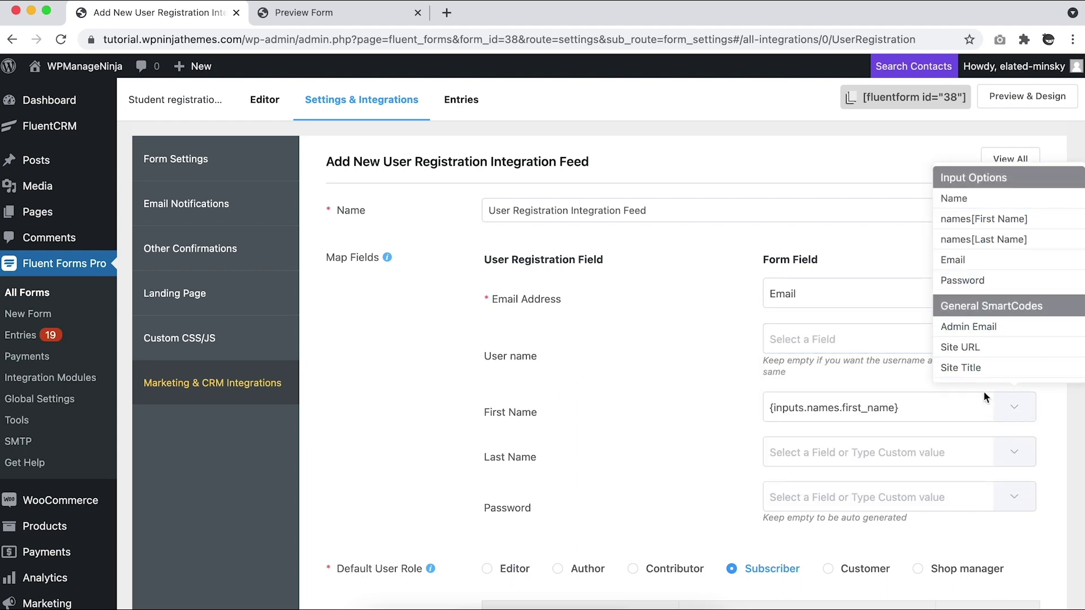
left_click(1013, 453)
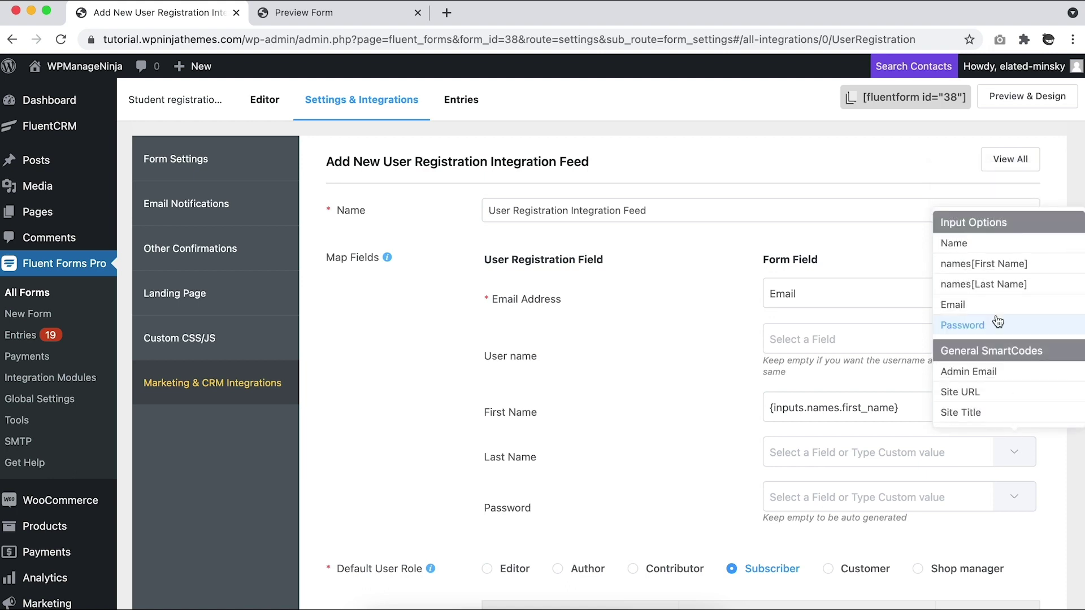
left_click(997, 284)
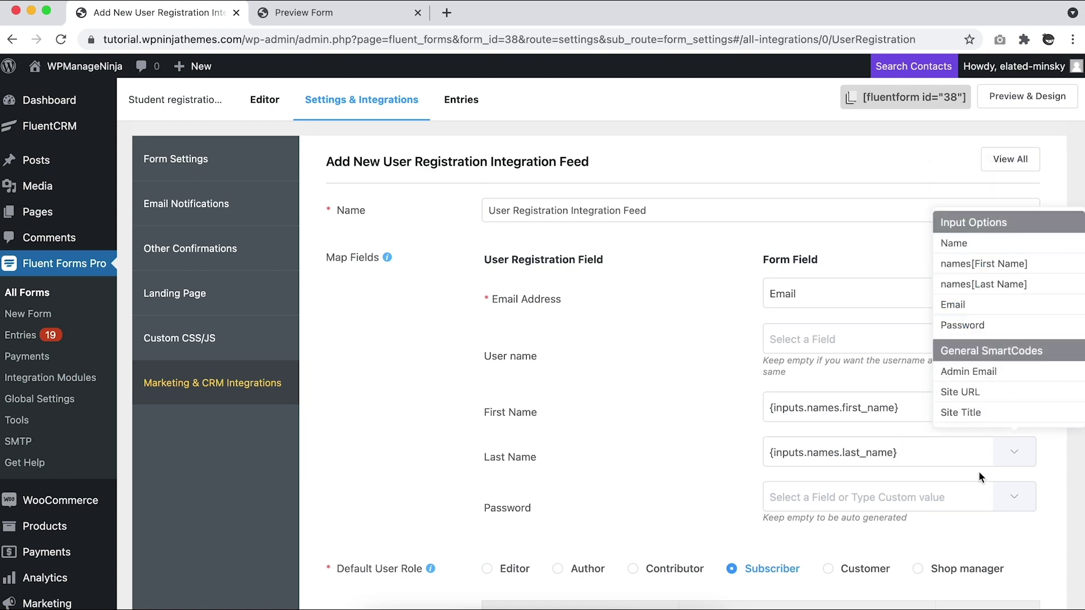
left_click(1009, 495)
left_click(970, 371)
left_click(723, 481)
scroll(722, 480, "down", 3)
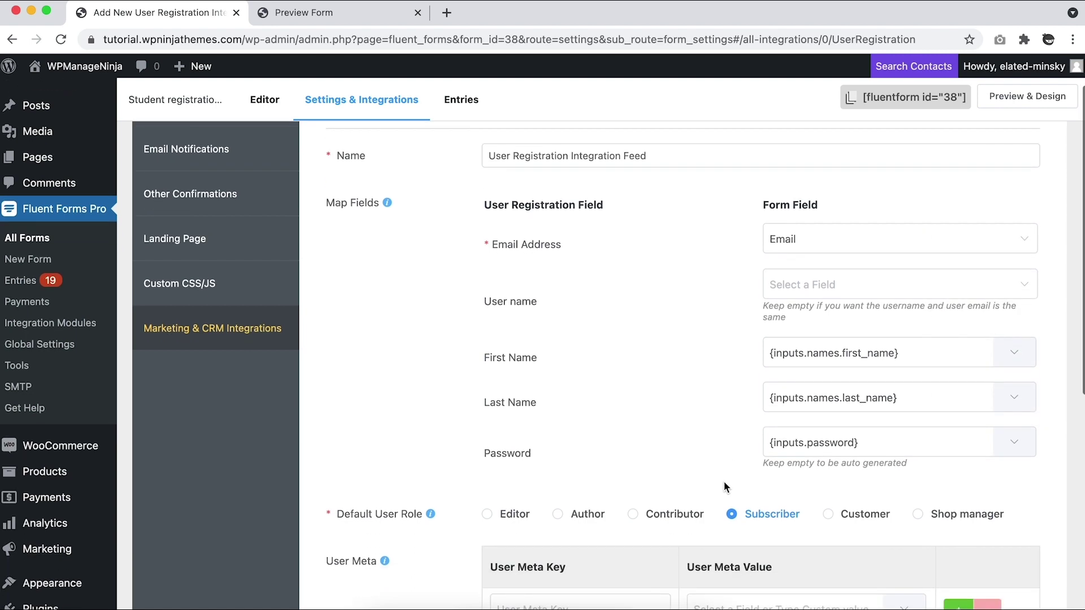
scroll(723, 480, "down", 1)
scroll(725, 424, "down", 1)
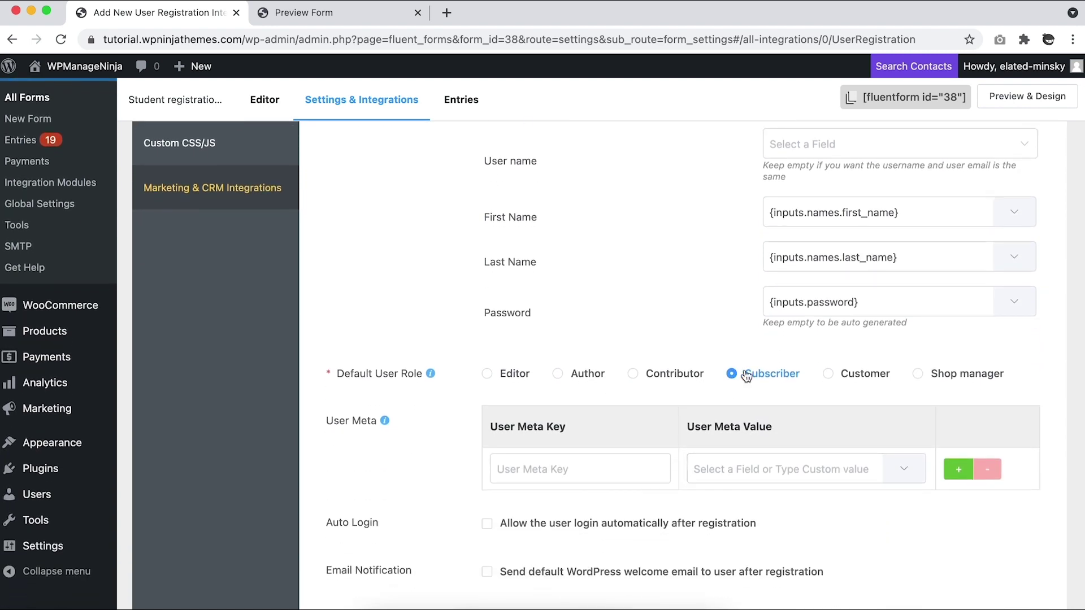
- Make Customer the default role and add user meta 'embedded post/page id' set to Site Title
left_click(829, 374)
scroll(831, 374, "down", 2)
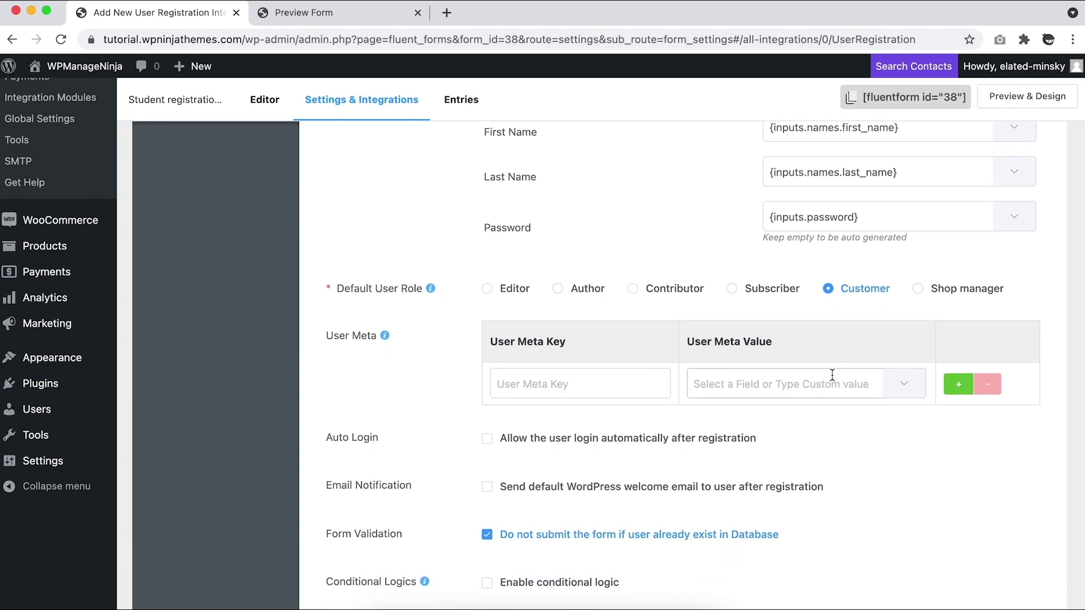
left_click(912, 395)
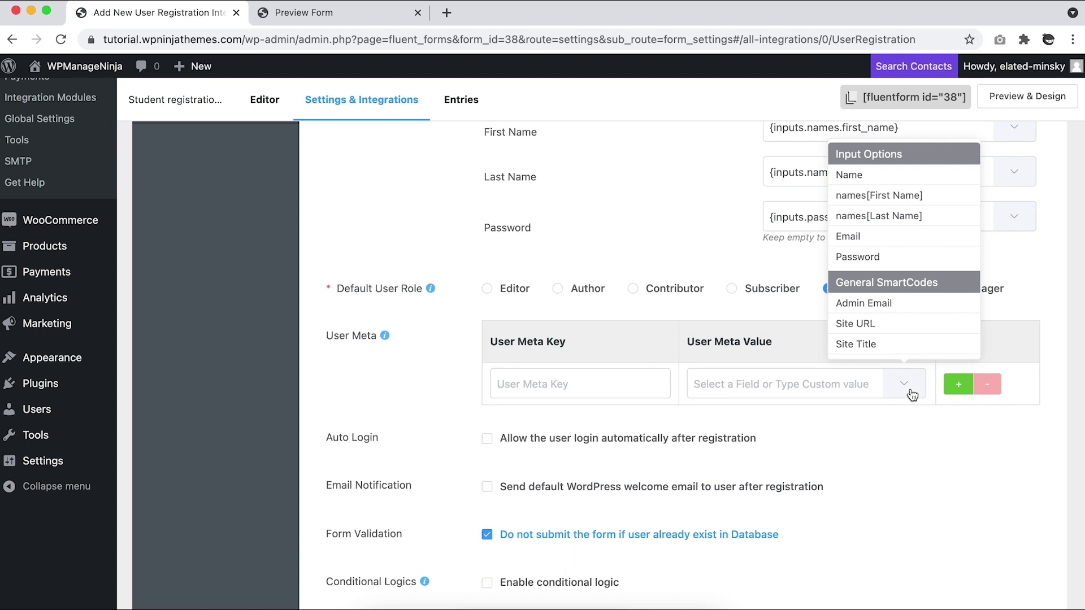
left_click(910, 394)
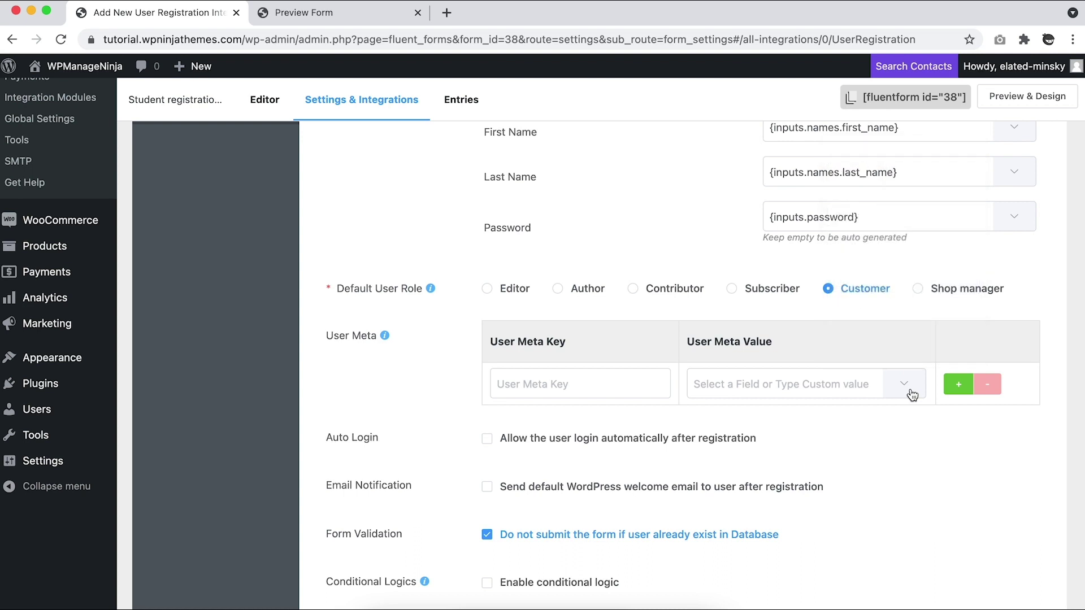
left_click(647, 383)
type("embedded post/page id")
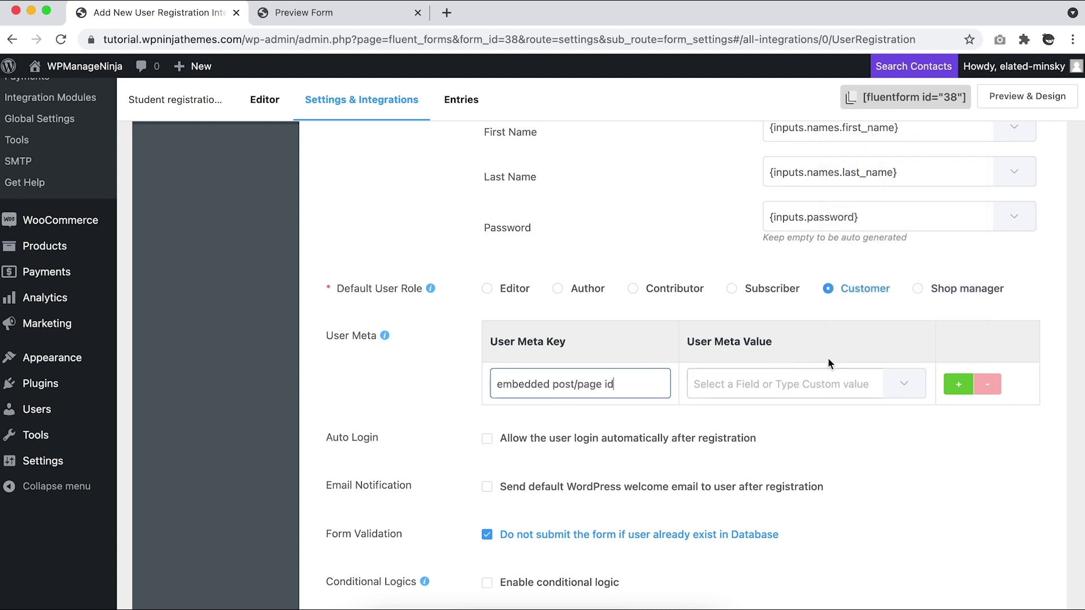
left_click(899, 385)
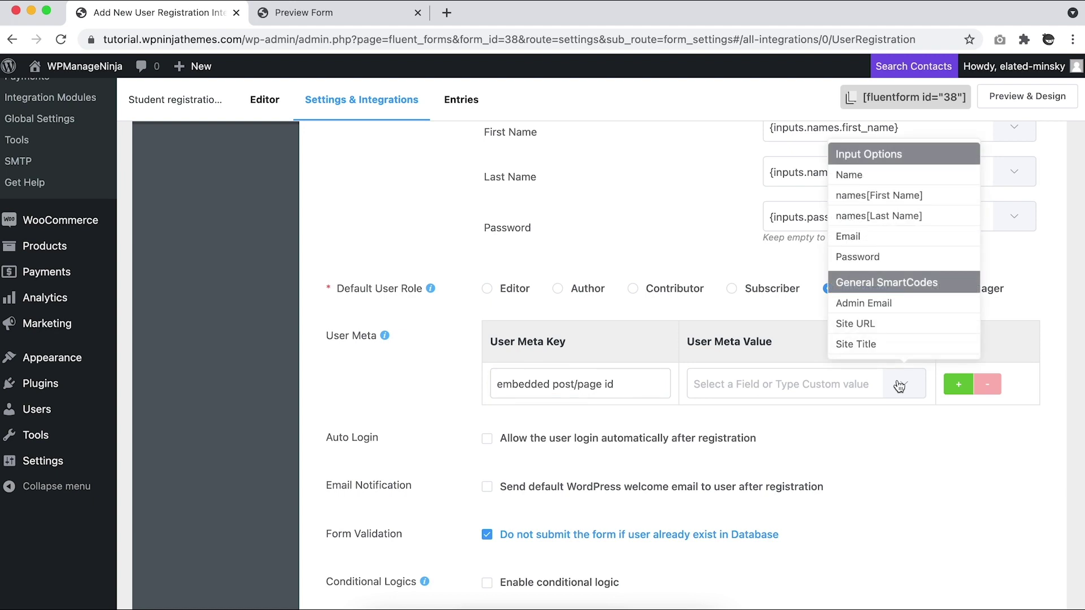
left_click(924, 350)
left_click(924, 347)
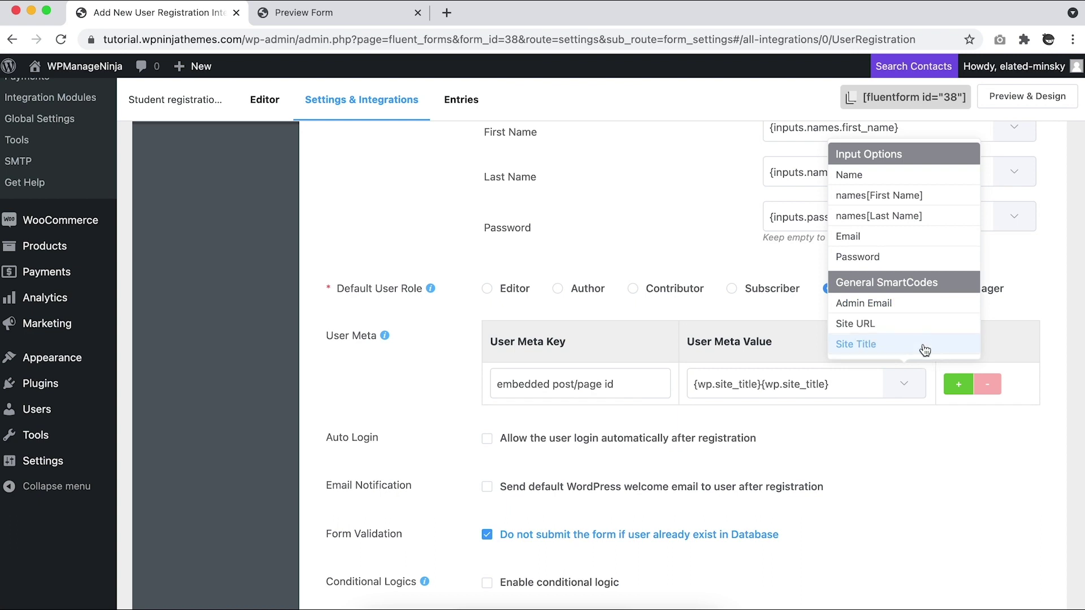
left_click(871, 388)
key("BackSpace")
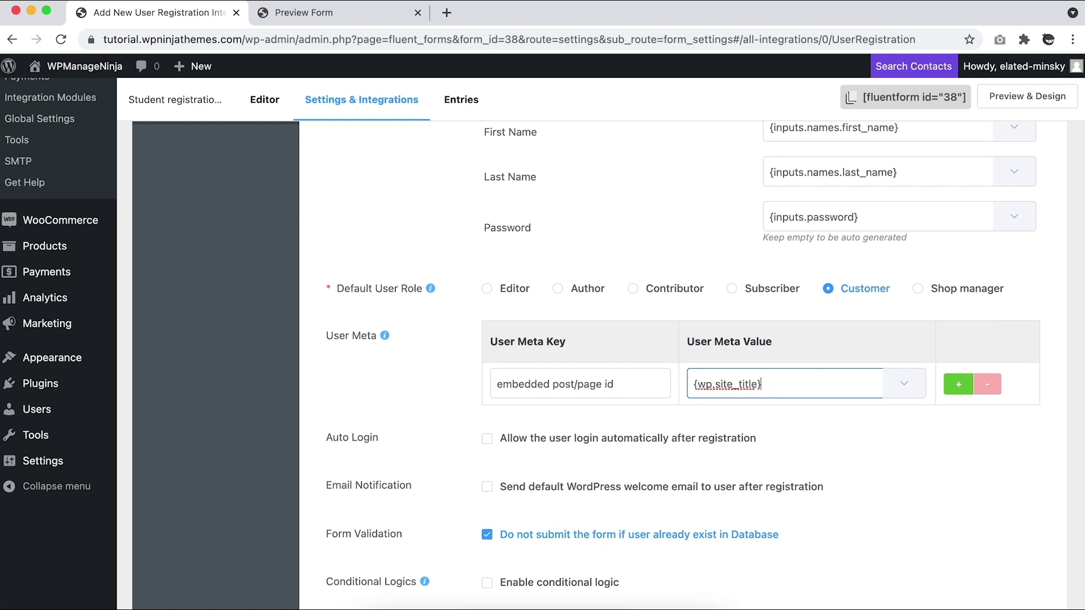
- Add a second user meta row, 'page URL', mapped to Site URL
left_click(965, 387)
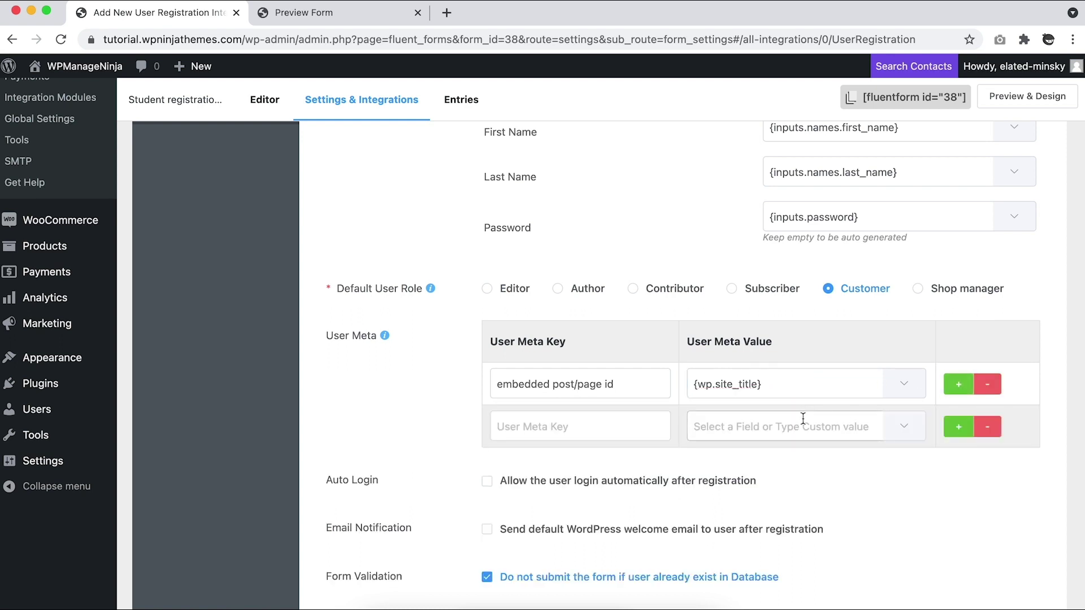
left_click(902, 425)
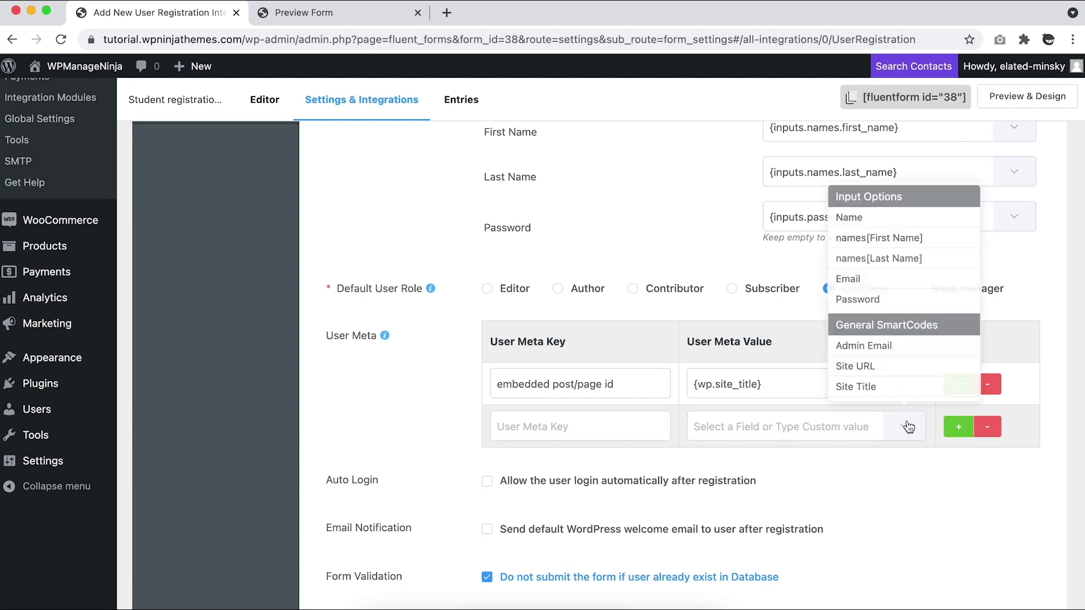
left_click(869, 366)
left_click(622, 428)
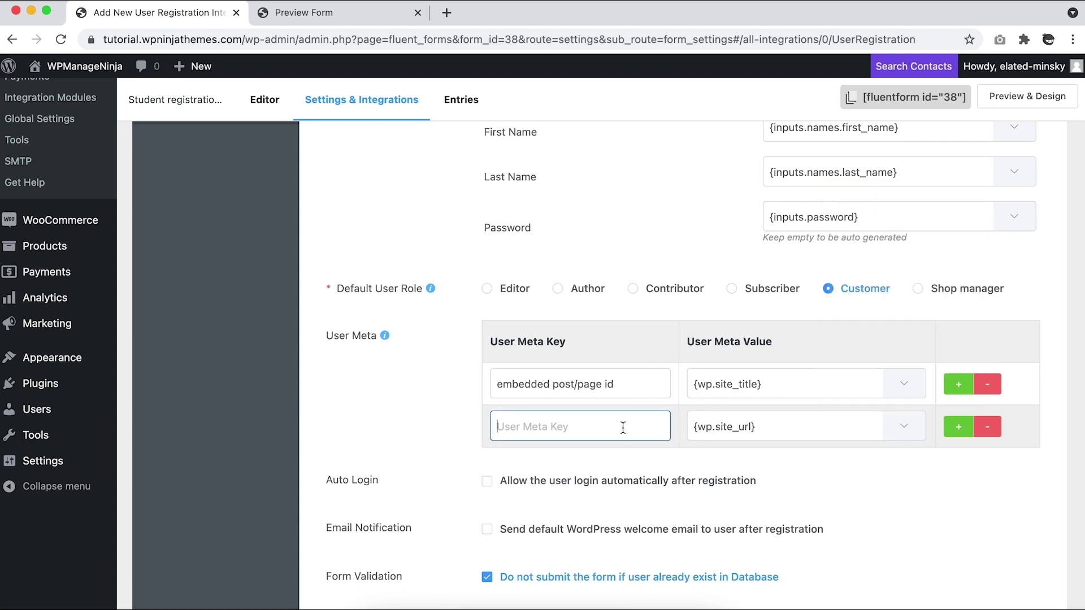
type("page URL")
left_click(912, 438)
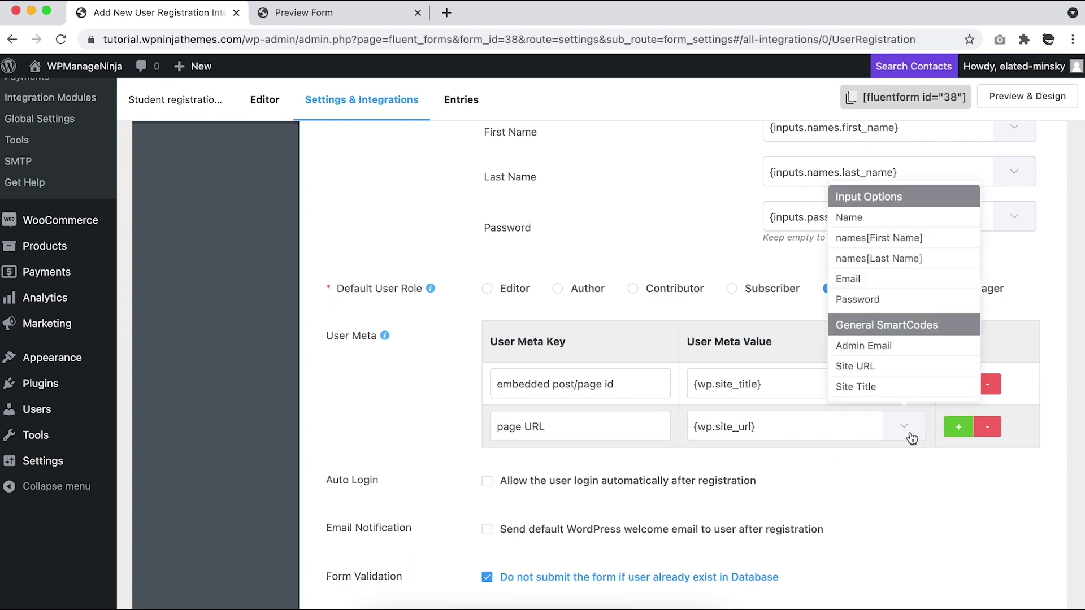
left_click(914, 487)
scroll(915, 489, "down", 2)
scroll(914, 489, "down", 2)
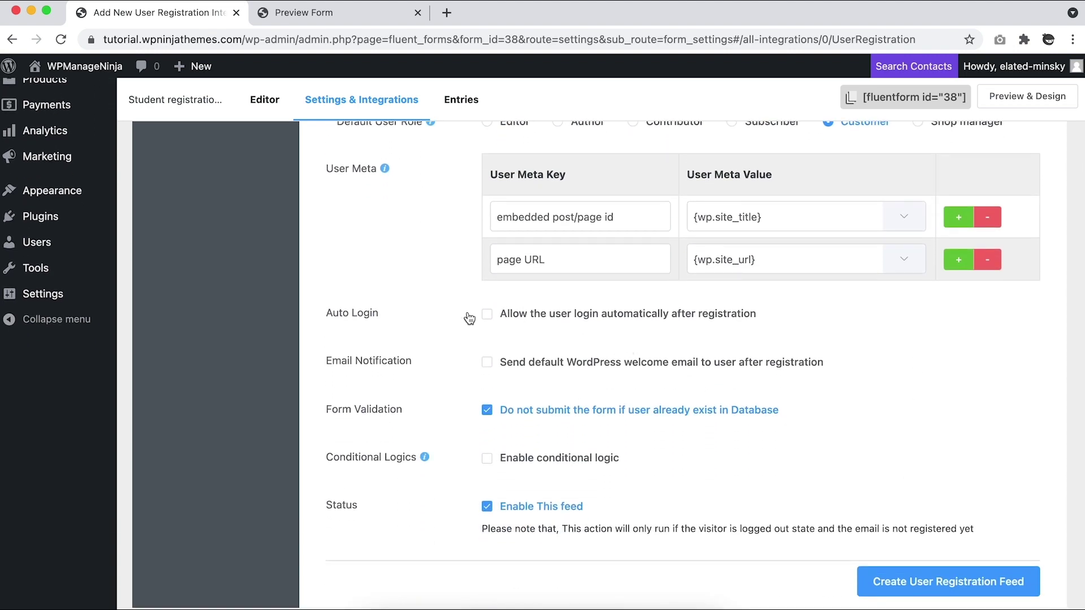
- Turn on Auto Login and the welcome email, keep the feed enabled without conditional logic, and save it
left_click(487, 314)
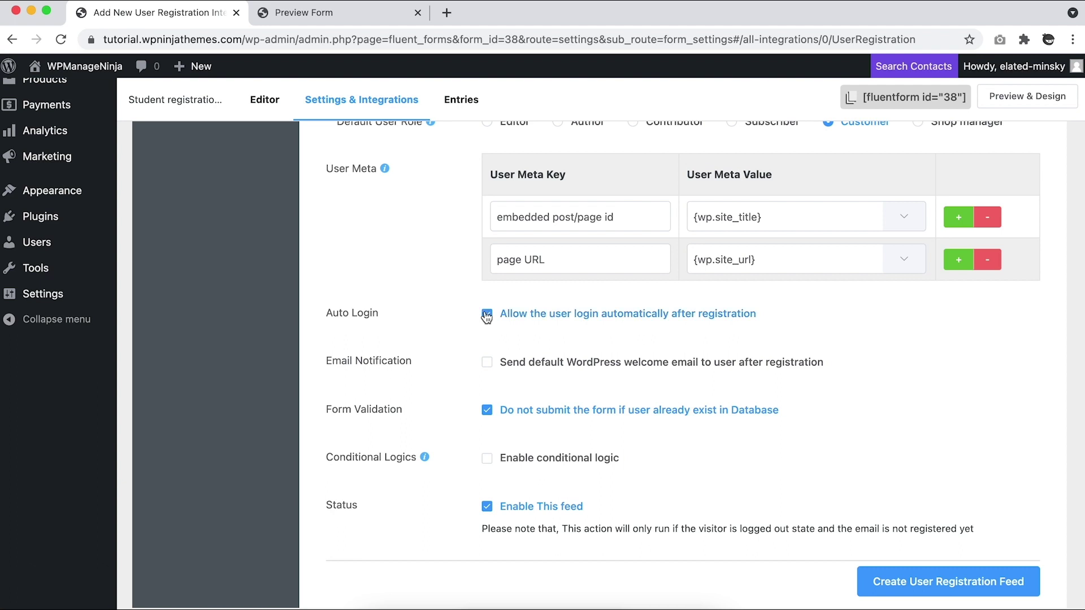
left_click(487, 364)
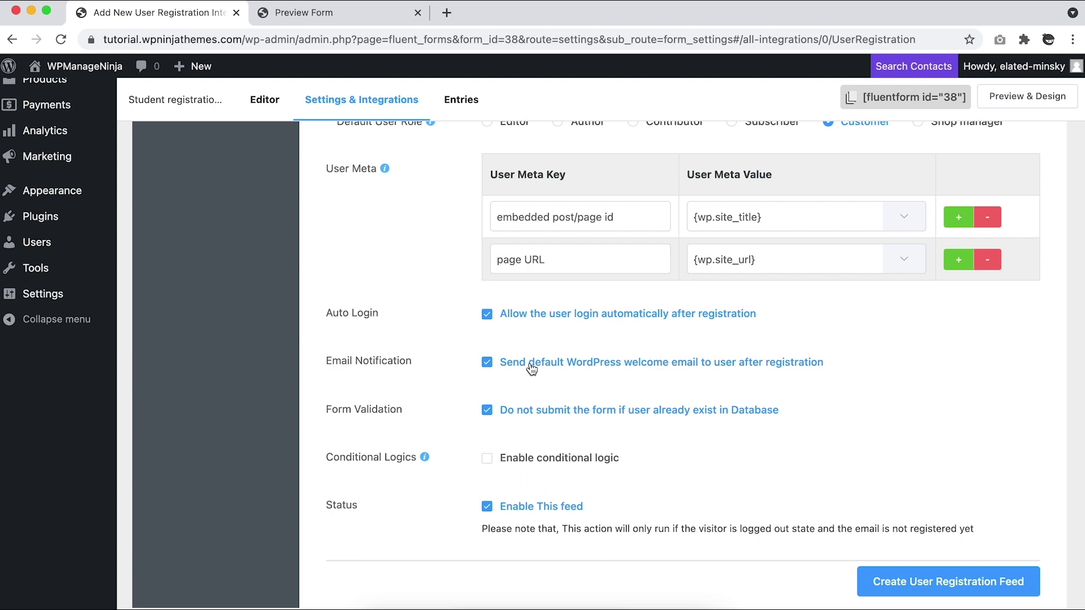
left_click(487, 458)
left_click(487, 459)
scroll(490, 471, "down", 1)
left_click(488, 467)
left_click(487, 467)
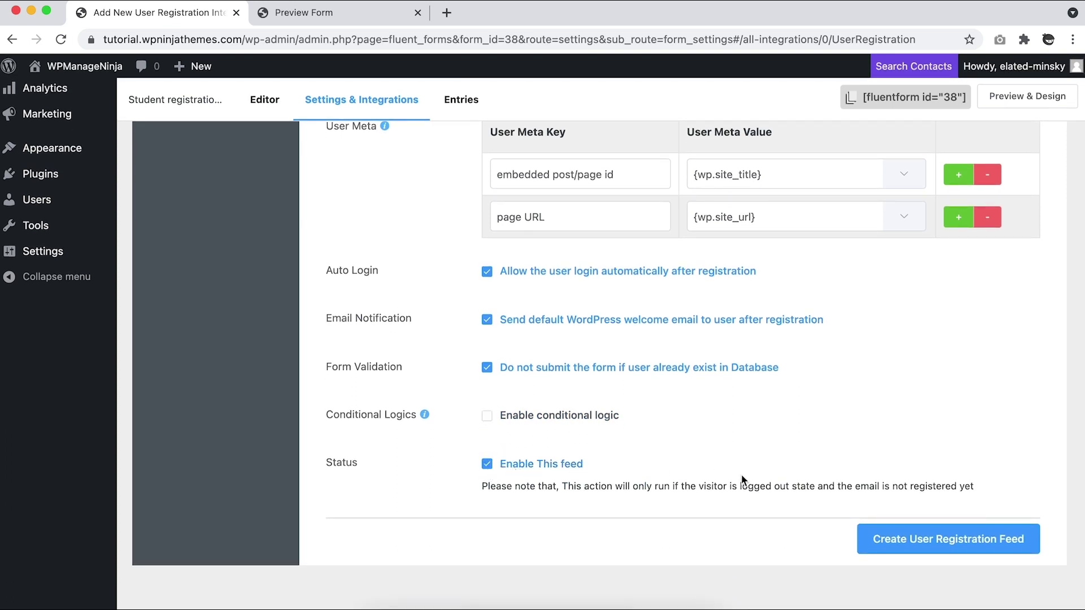
left_click(927, 539)
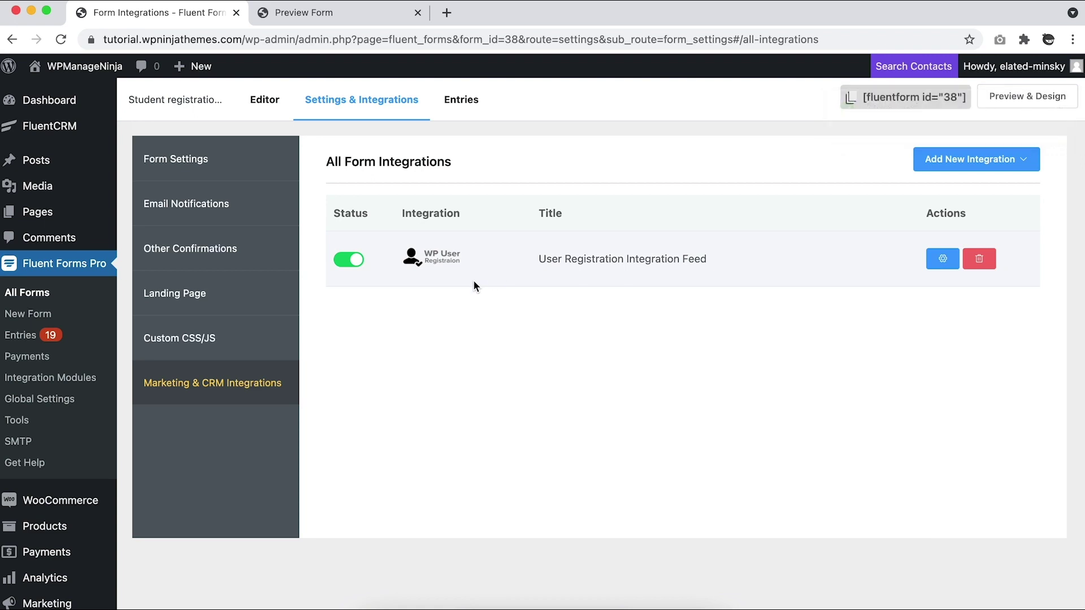
- Switch the registration feed's status off and back on, then go to Form Settings
left_click(345, 263)
left_click(346, 263)
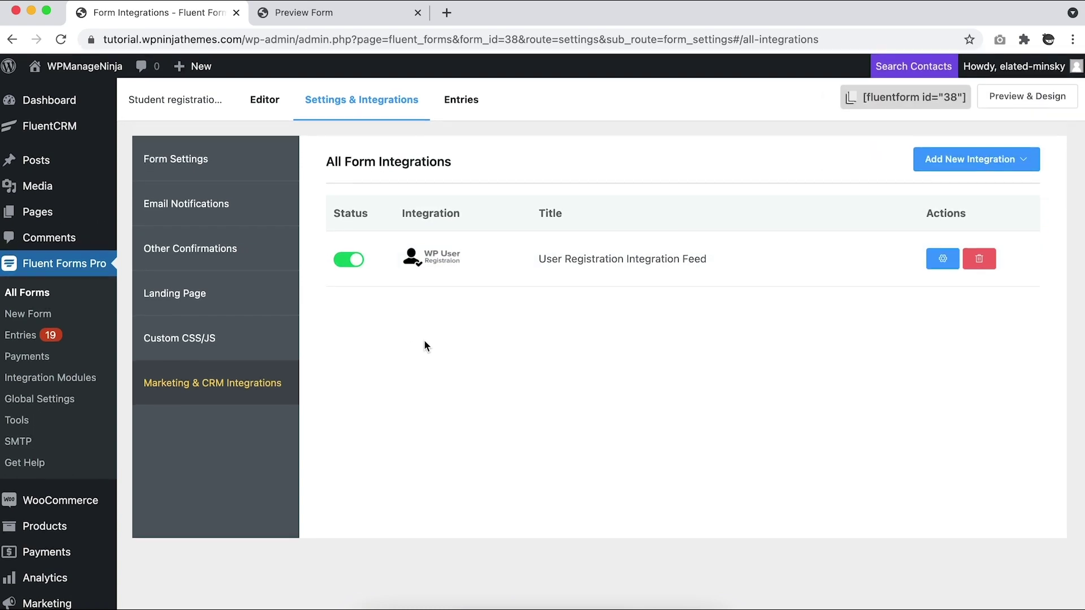
left_click(189, 161)
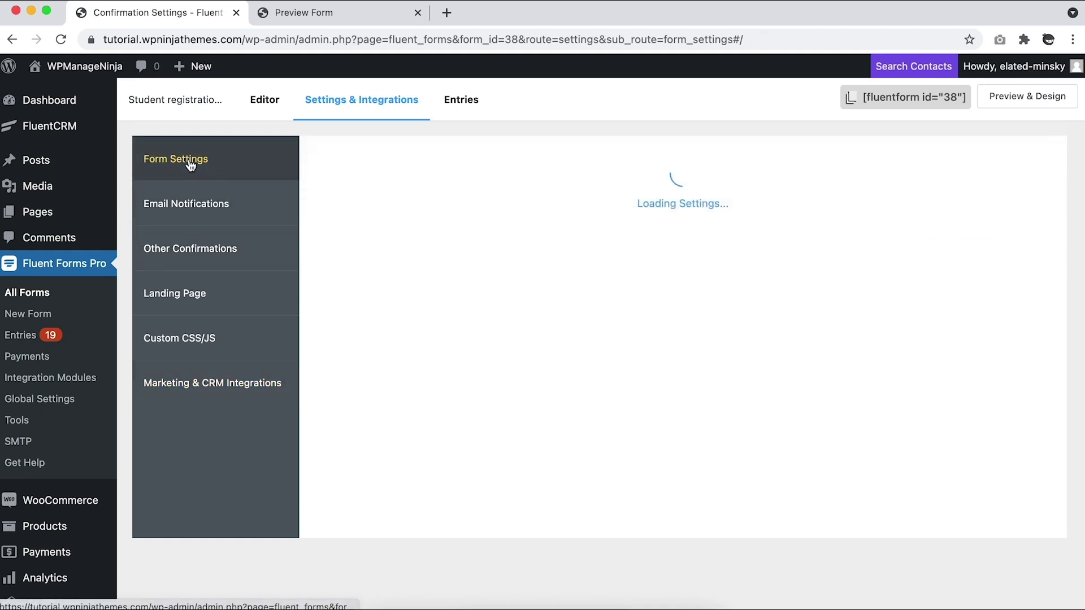